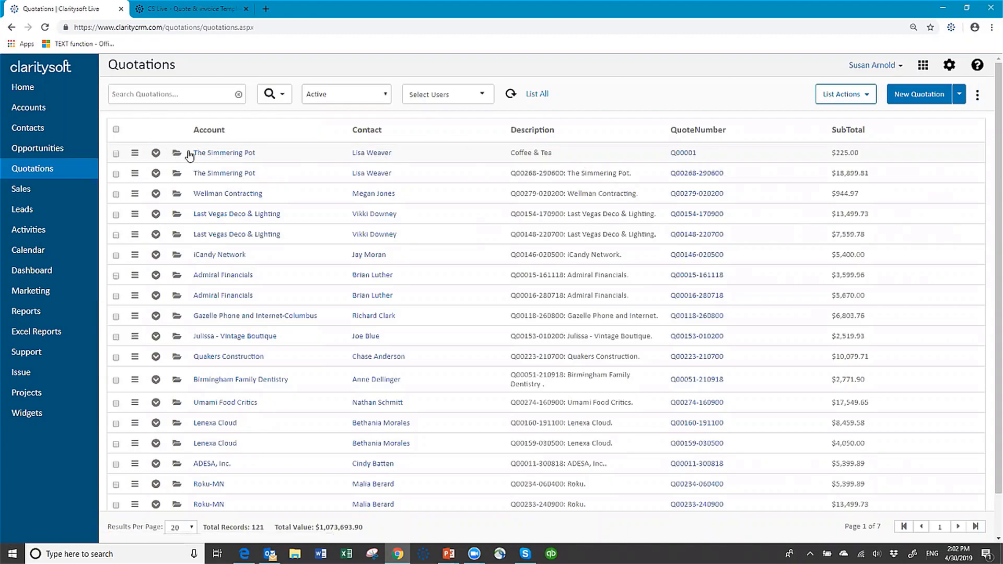
# Step: Open the Coffee & Tea quotation and add Guatemalan Dark Roast and Organic Green Tea from the Coffee product category
pyautogui.click(179, 155)
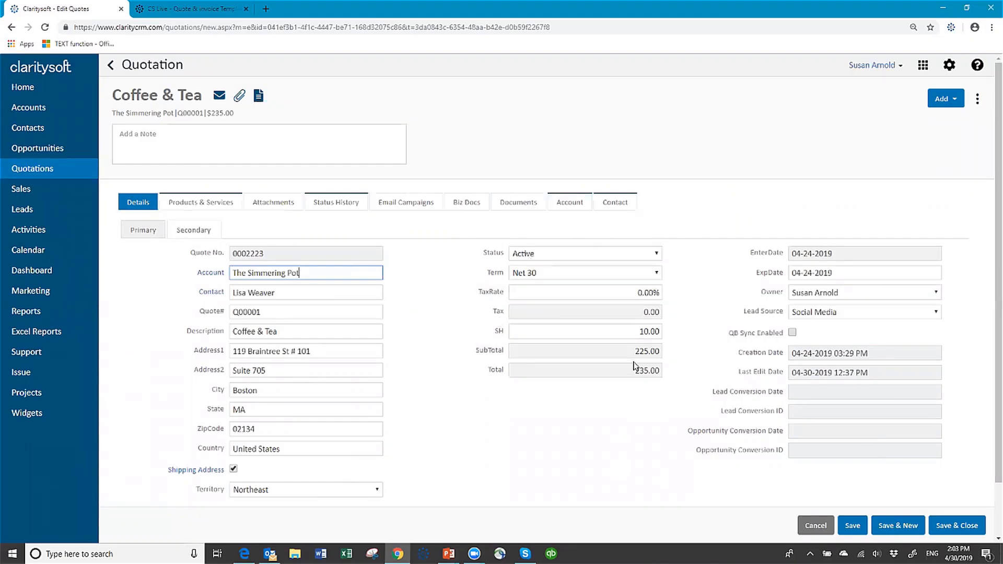
pyautogui.click(208, 204)
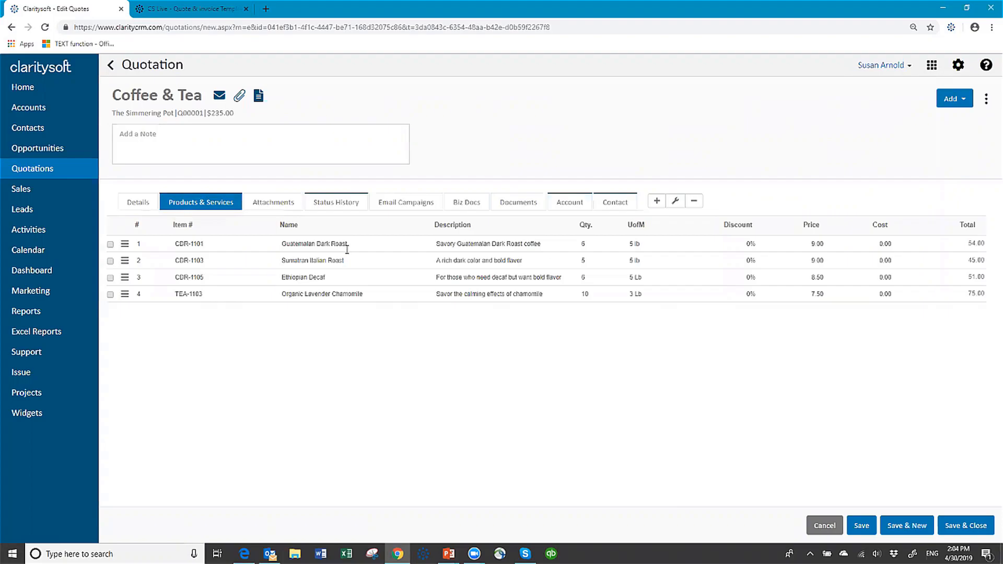
pyautogui.click(657, 204)
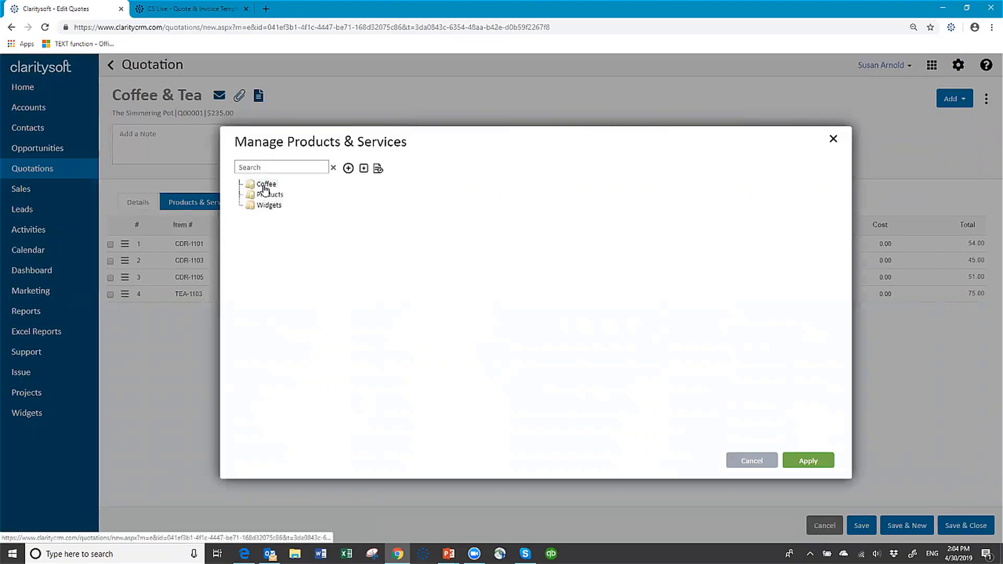
pyautogui.click(264, 186)
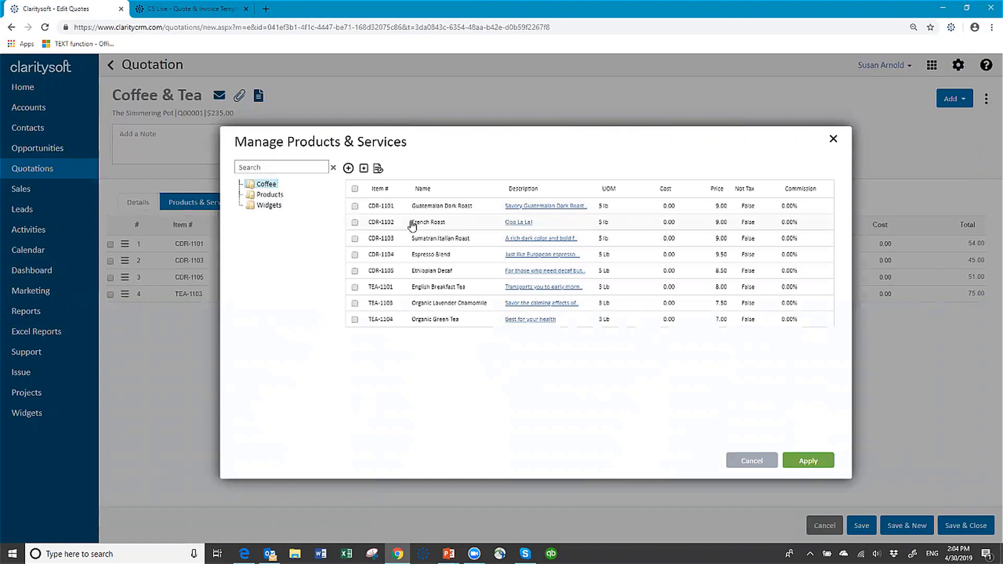
pyautogui.click(355, 207)
pyautogui.click(355, 320)
pyautogui.click(803, 462)
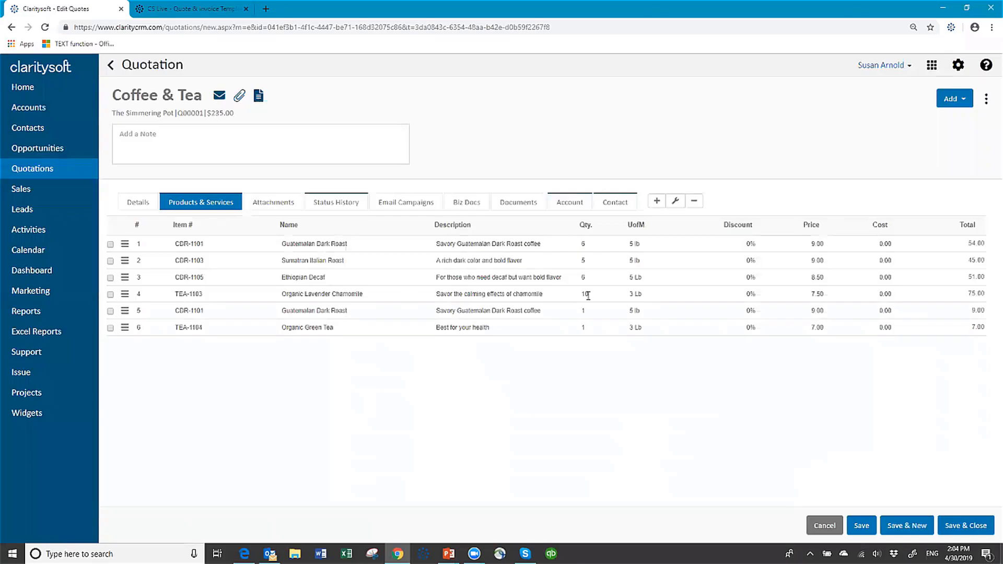
# Step: Set the quantity of the newly added Guatemalan Dark Roast line to 3 and of Organic Green Tea to 4
pyautogui.click(588, 311)
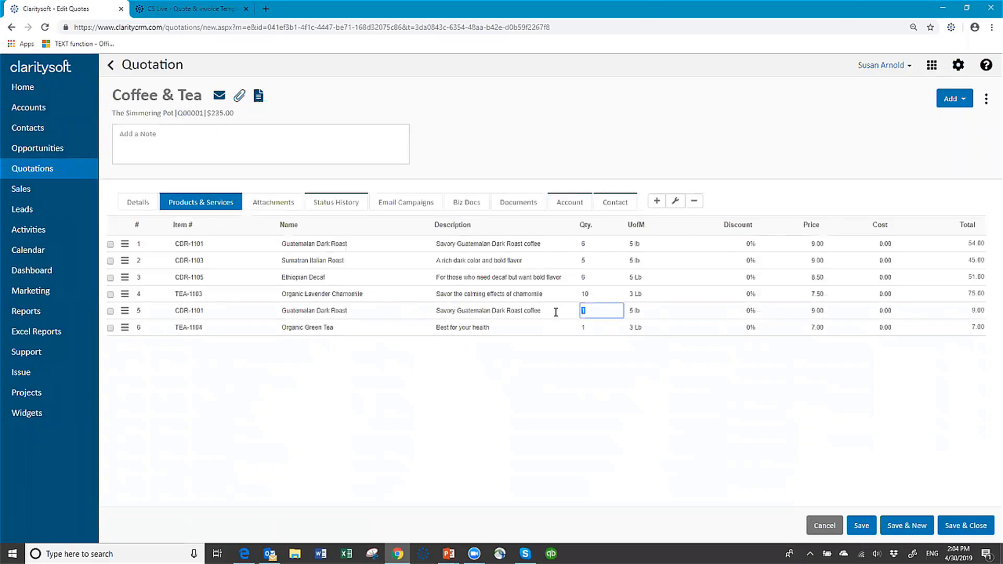
pyautogui.write('3')
pyautogui.press('Return')
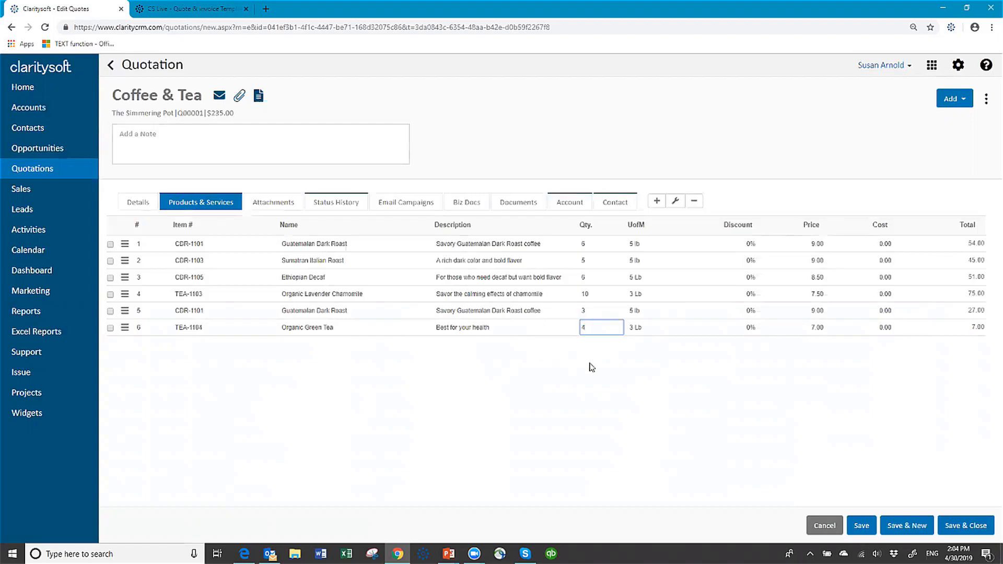
pyautogui.write('4')
pyautogui.press('Tab')
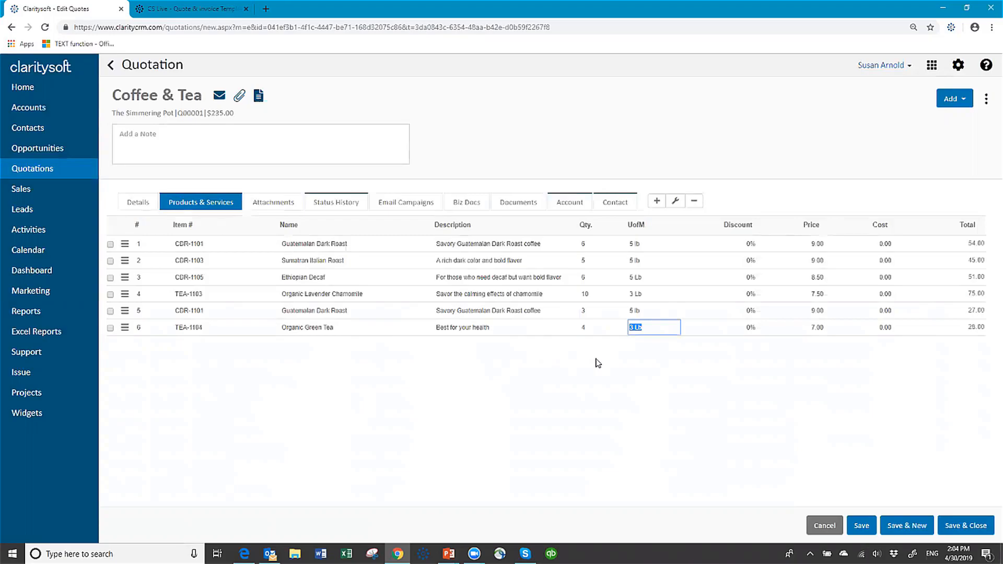
# Step: Set the quotation's SH charge to 0 in its details, then save and close the quotation
pyautogui.click(139, 204)
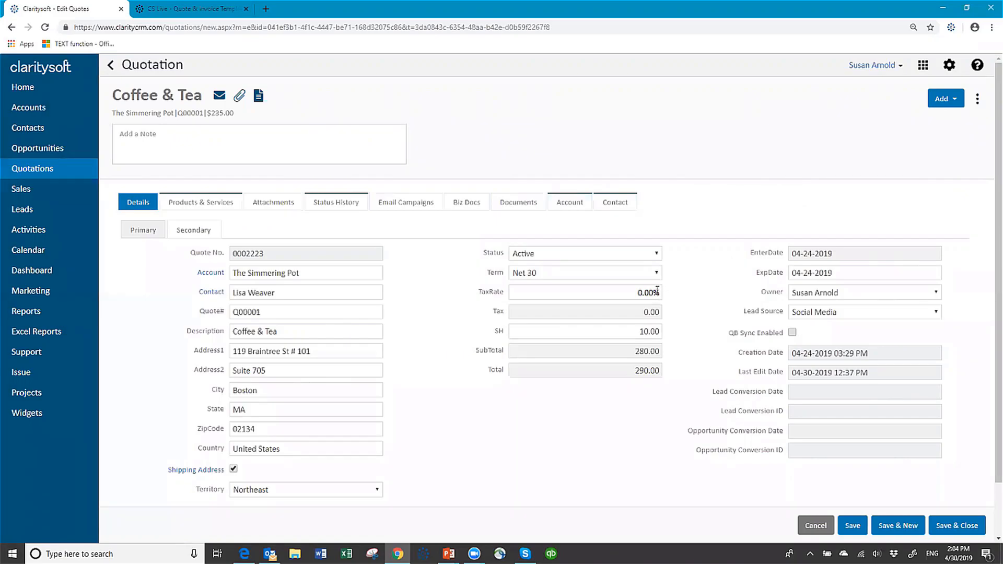
pyautogui.click(631, 335)
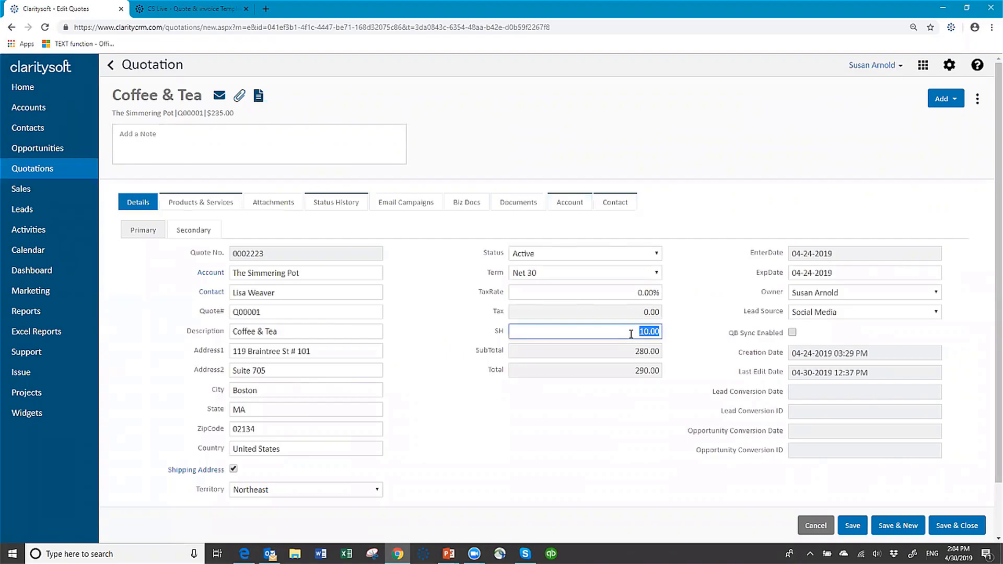
pyautogui.write('0')
pyautogui.click(541, 355)
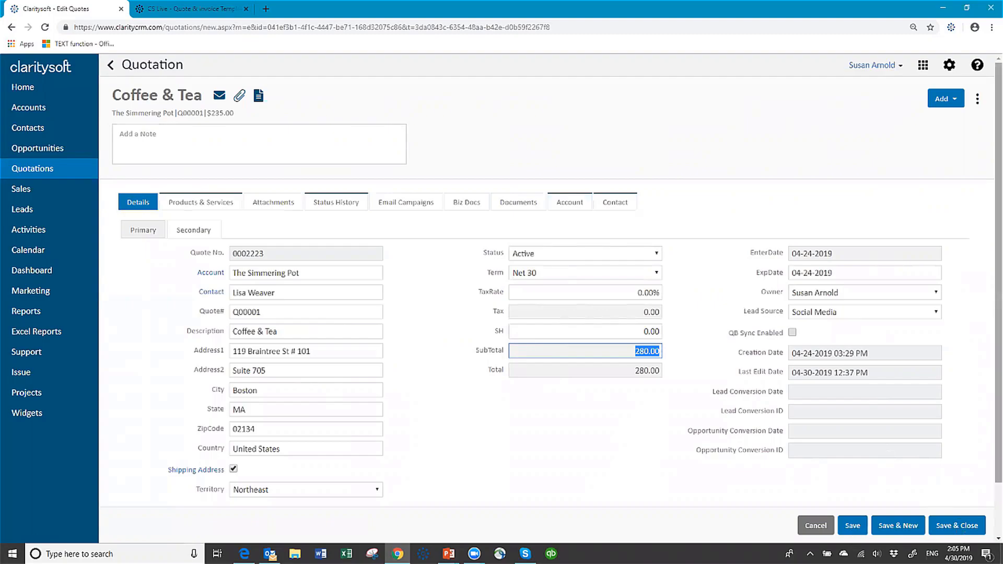
pyautogui.click(978, 102)
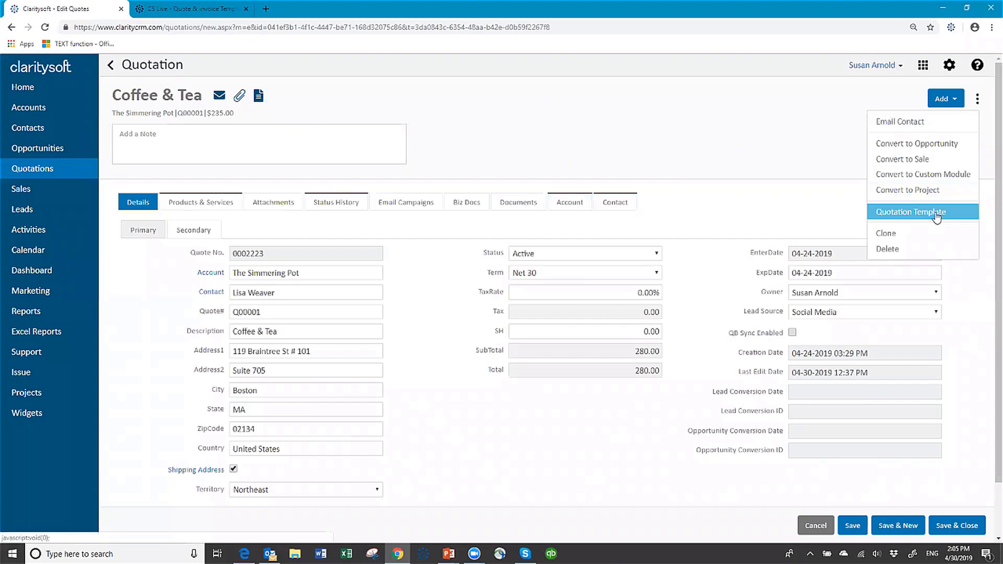
pyautogui.click(812, 207)
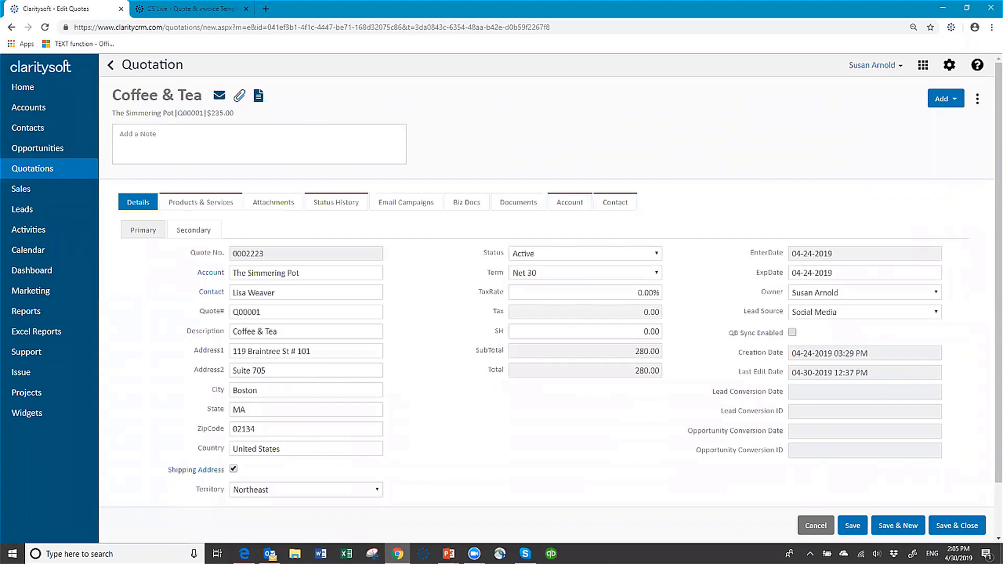
pyautogui.click(952, 528)
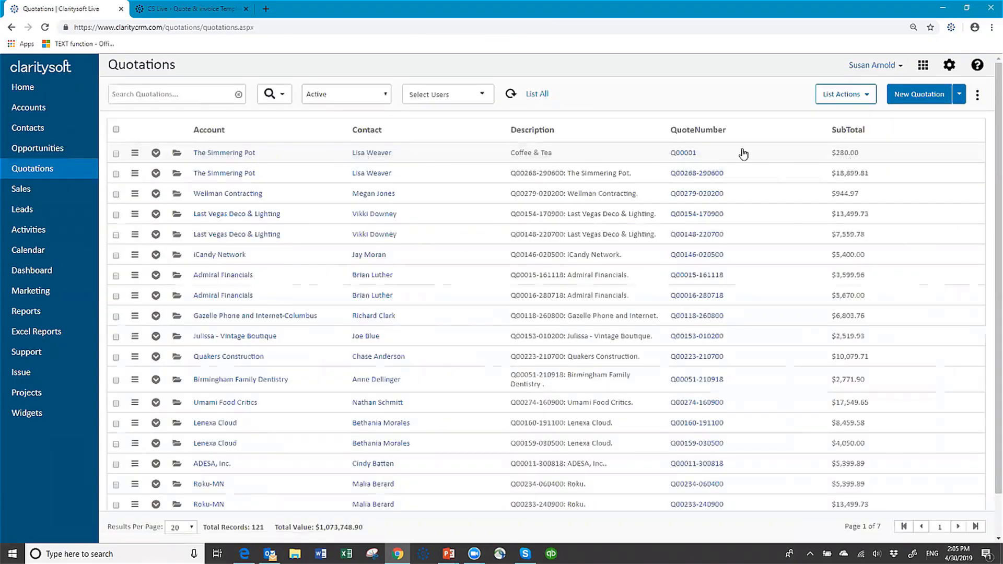
# Step: Choose Quote Template 1 from the new templates as the quotation template for the Coffee & Tea quote
pyautogui.click(135, 154)
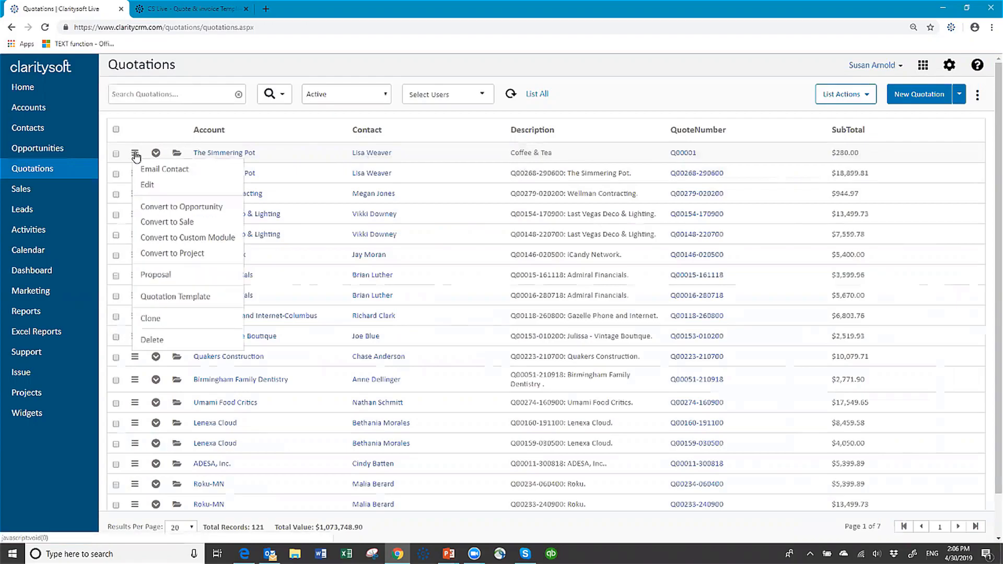
pyautogui.click(189, 302)
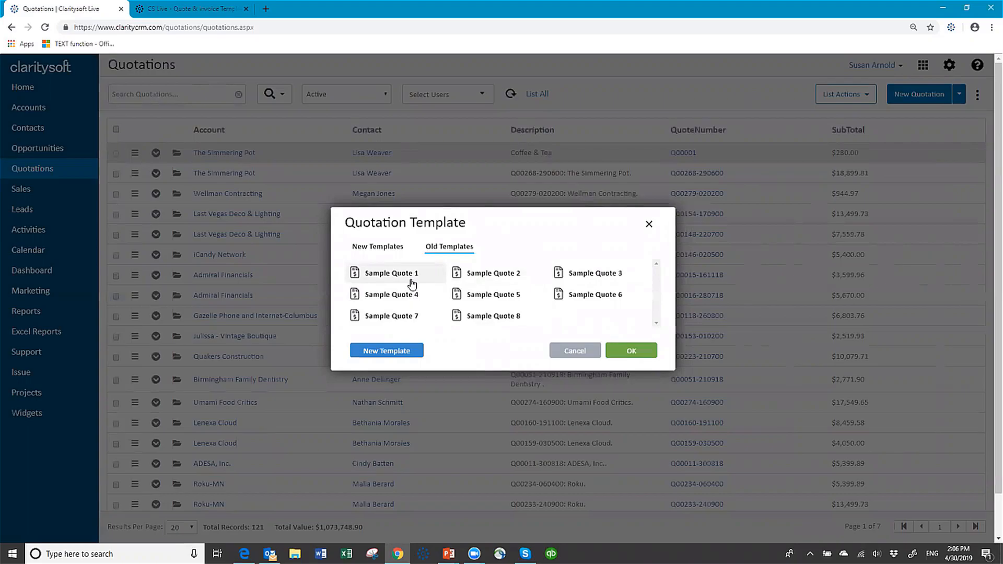
pyautogui.click(378, 249)
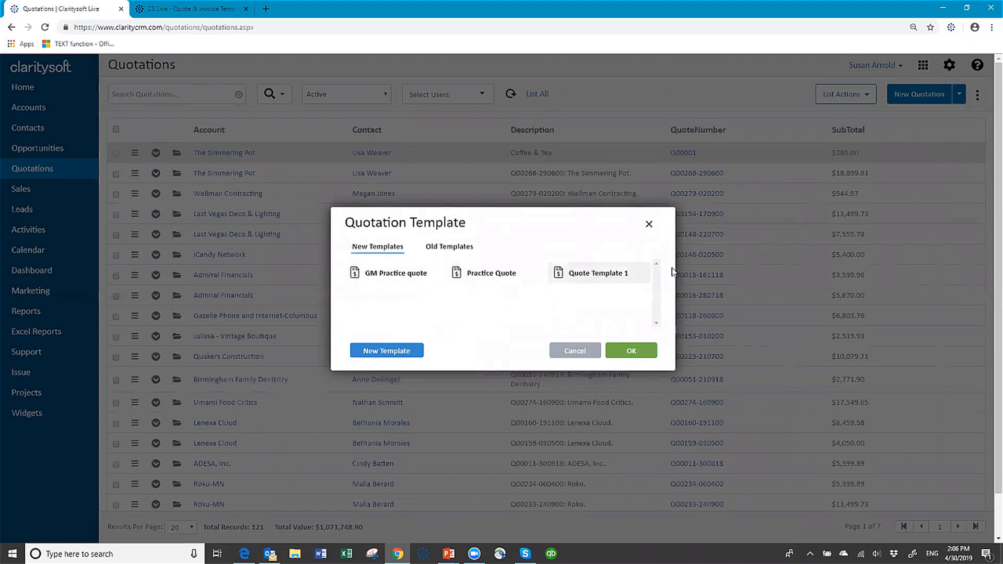
pyautogui.click(596, 276)
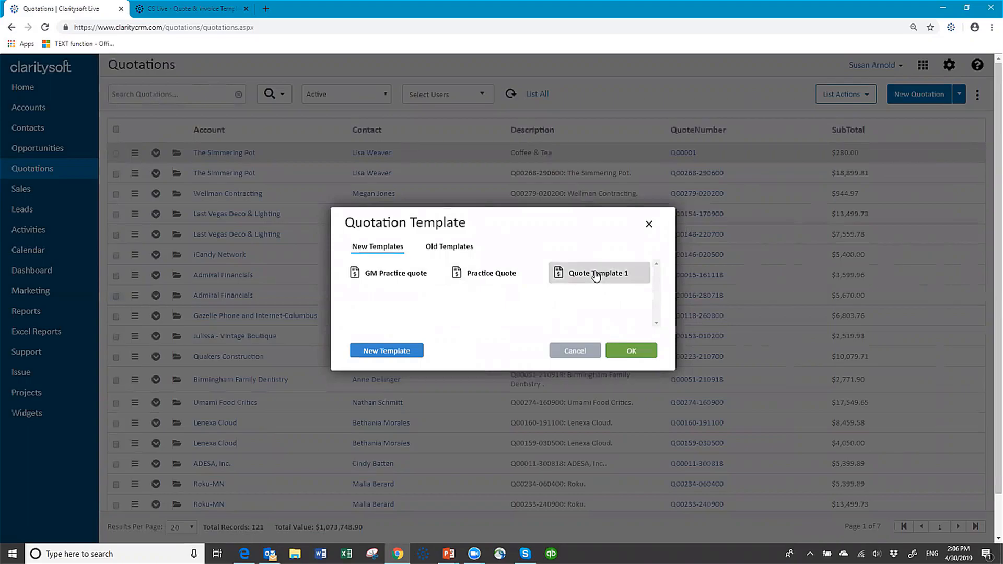
pyautogui.click(628, 354)
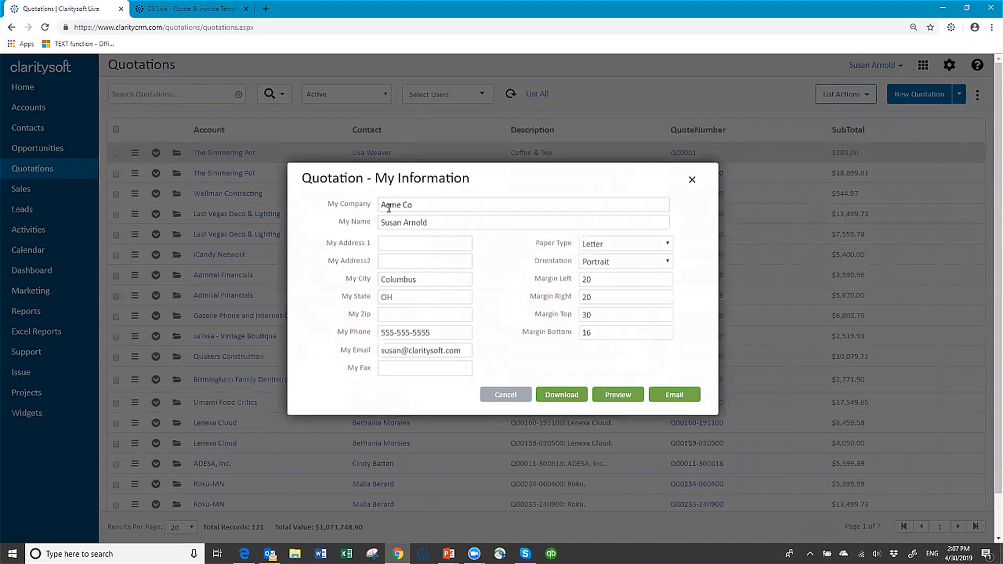
# Step: Set My Company to Midnight Expresso in the quotation information and preview the quote
pyautogui.click(423, 203)
pyautogui.press('BackSpace')
pyautogui.press('BackSpace')
pyautogui.press('BackSpace')
pyautogui.press('BackSpace')
pyautogui.press('BackSpace')
pyautogui.press('BackSpace')
pyautogui.press('BackSpace')
pyautogui.write('Midnight Expresso')
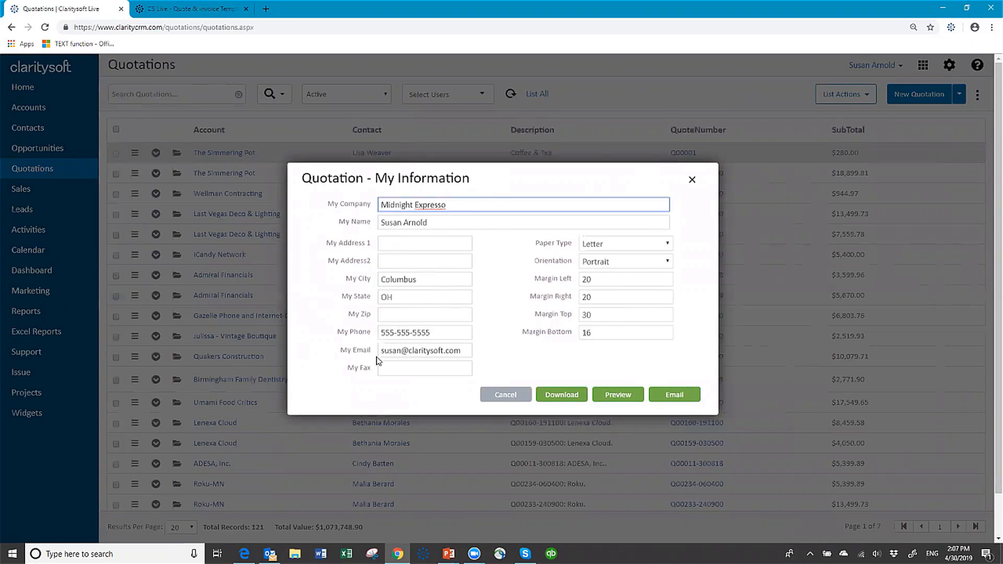
pyautogui.click(618, 399)
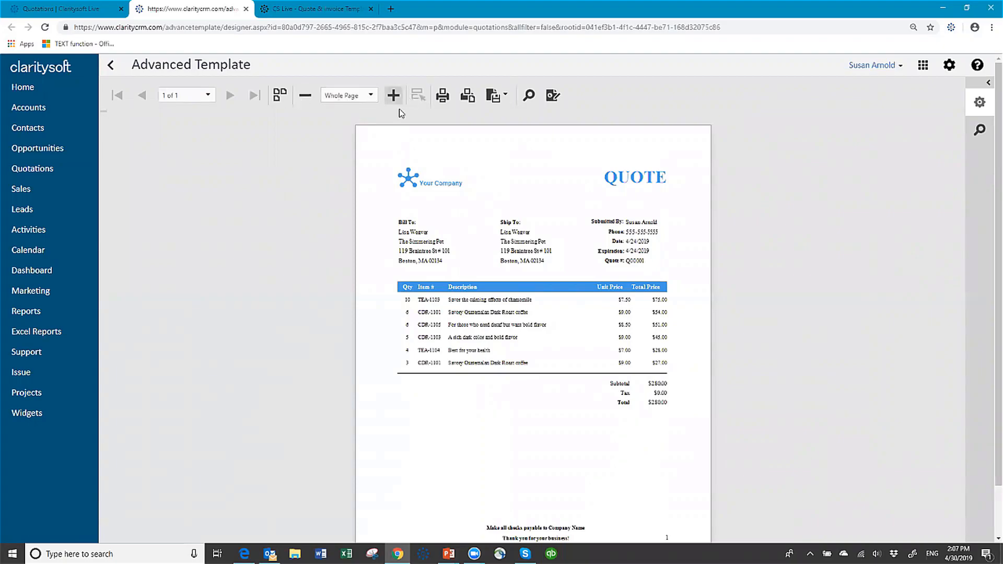
# Step: Examine the quote preview at 150% zoom, from the logo and address details through the line items, totals and footer
pyautogui.click(372, 99)
pyautogui.click(372, 99)
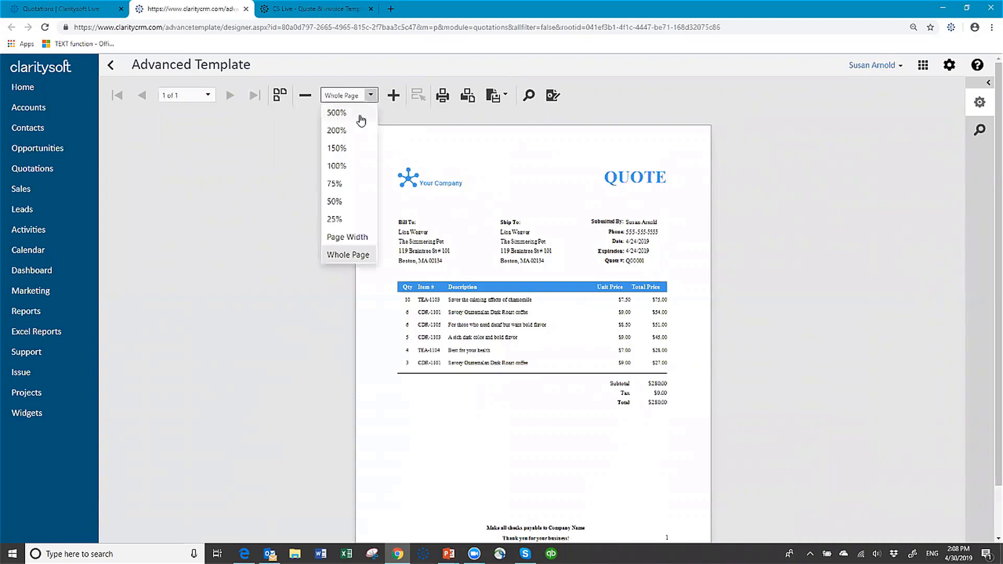
pyautogui.click(353, 150)
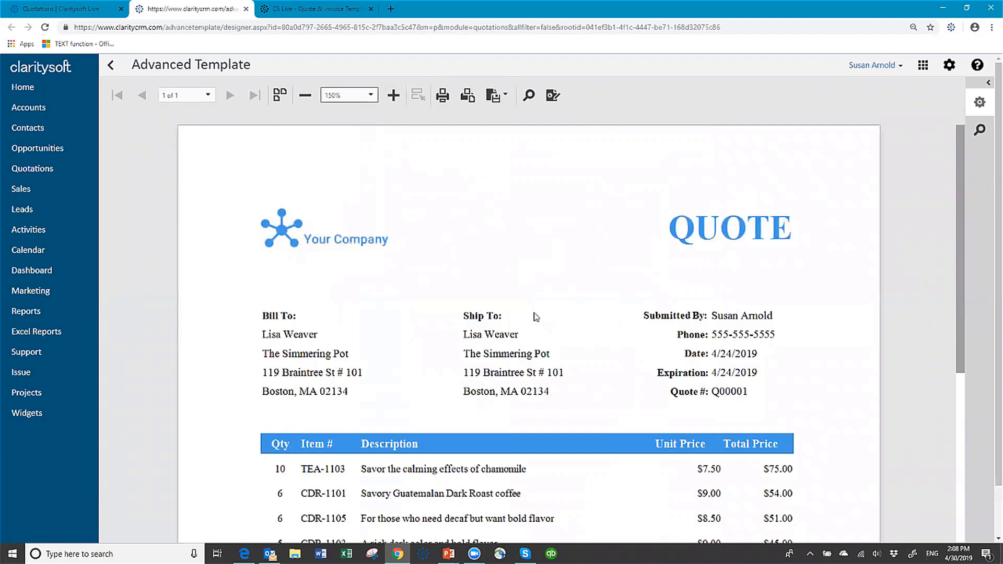
pyautogui.scroll(-1, 534, 317)
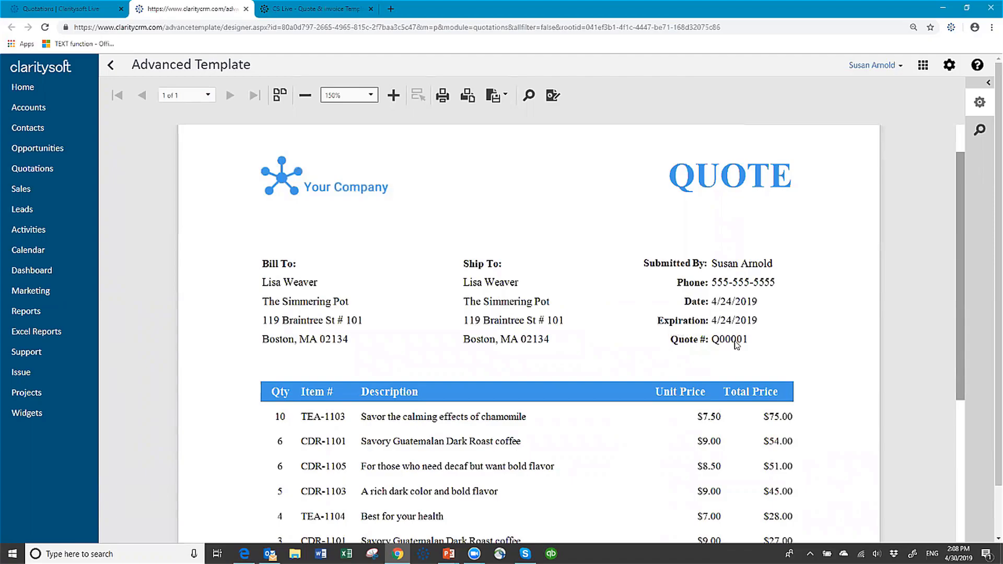
pyautogui.scroll(-3, 538, 355)
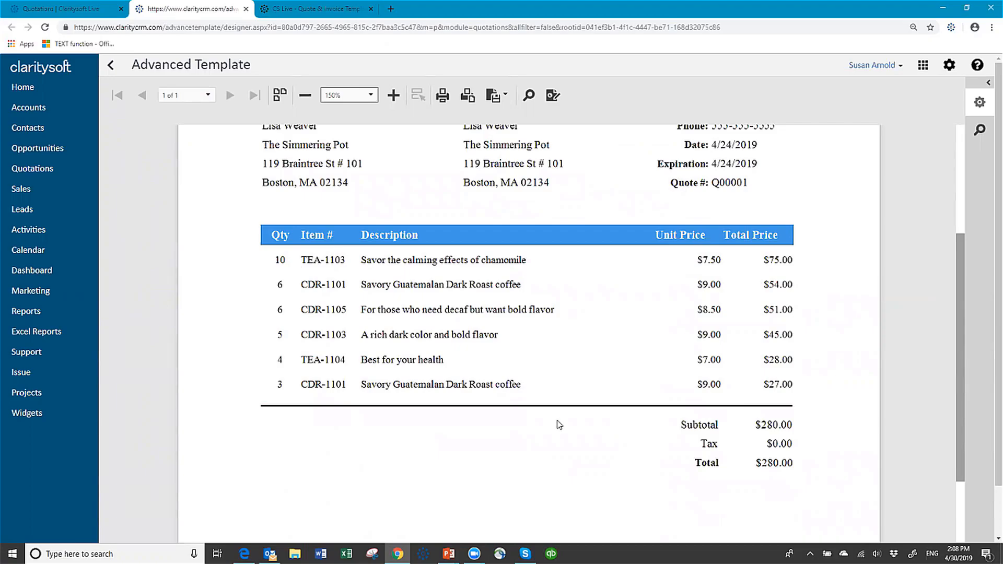
pyautogui.scroll(-4, 557, 426)
pyautogui.scroll(-1, 510, 481)
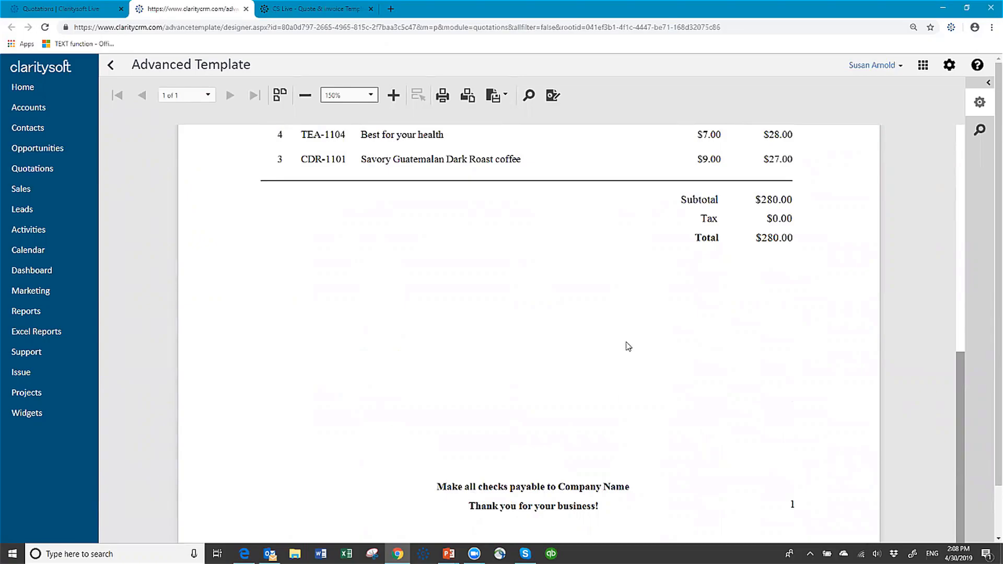
pyautogui.scroll(10, 628, 347)
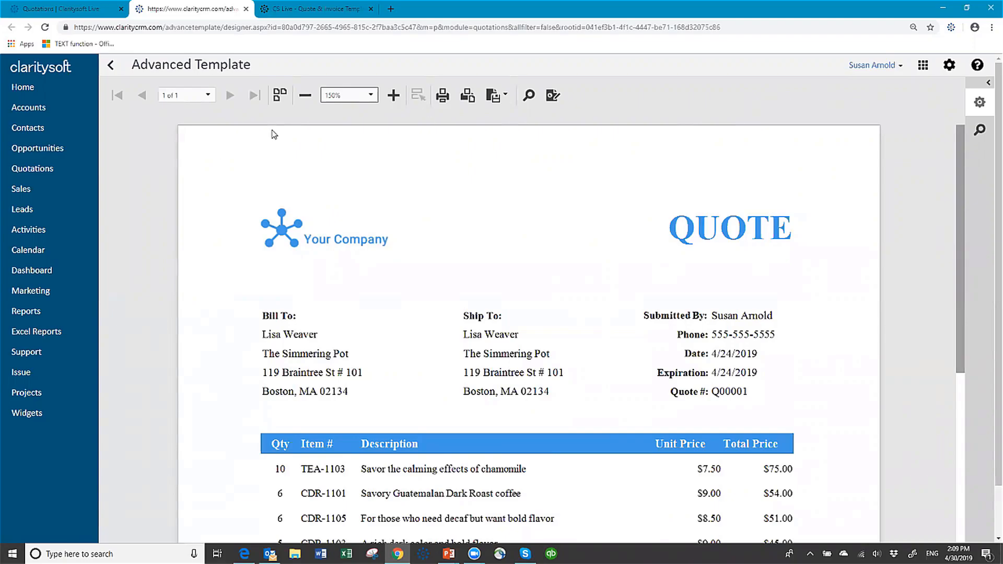
# Step: Open the quote template in the designer, set its zoom to 150% and collapse the properties to review the layout
pyautogui.click(553, 97)
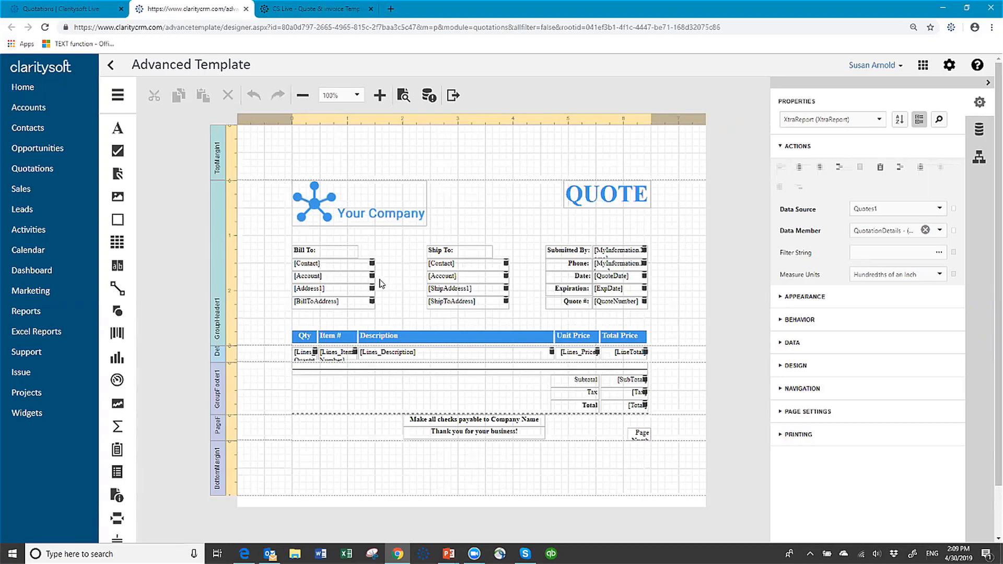
pyautogui.click(359, 96)
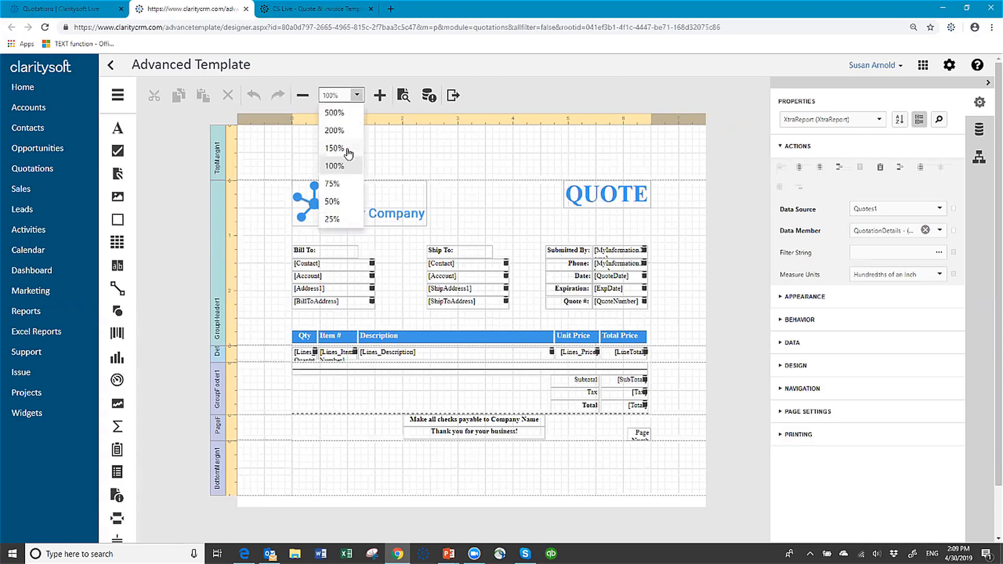
pyautogui.click(348, 152)
pyautogui.click(332, 152)
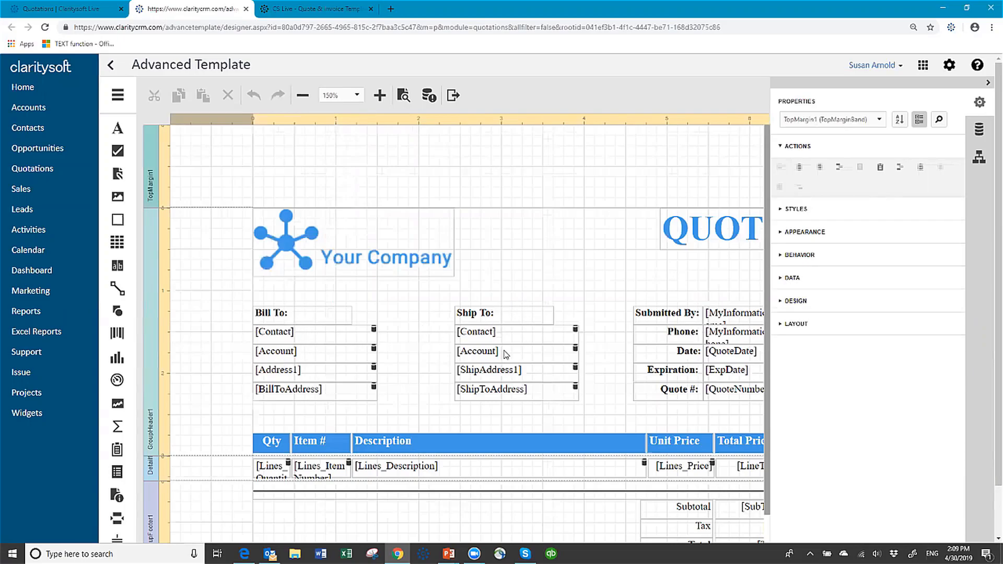
pyautogui.click(989, 82)
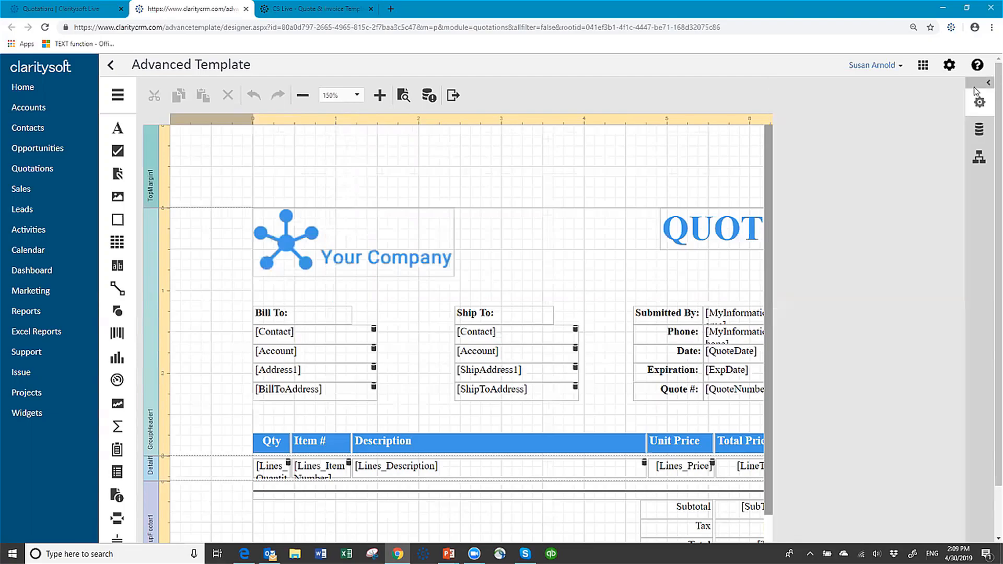
pyautogui.scroll(-3, 558, 335)
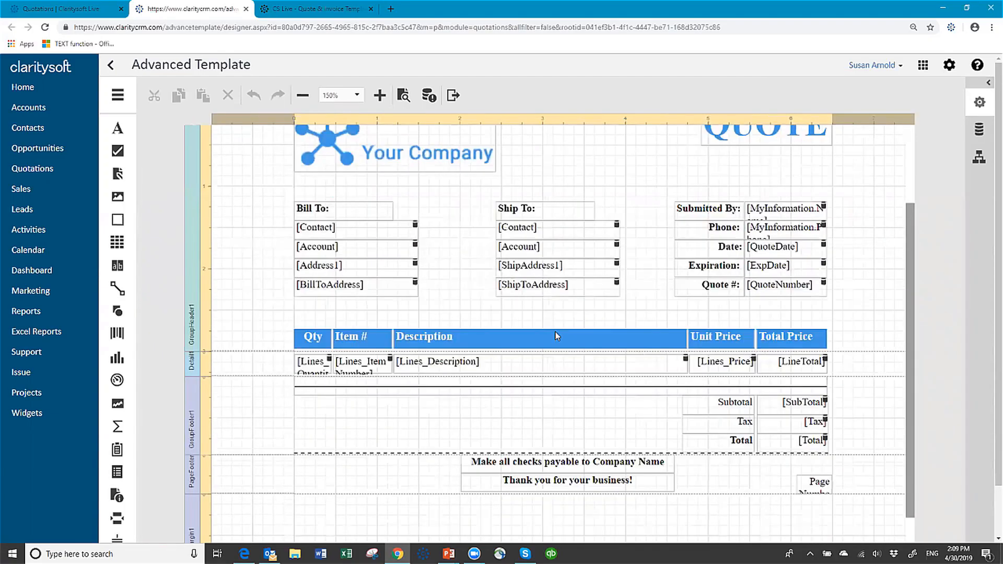
pyautogui.scroll(-2, 555, 334)
pyautogui.scroll(3, 569, 287)
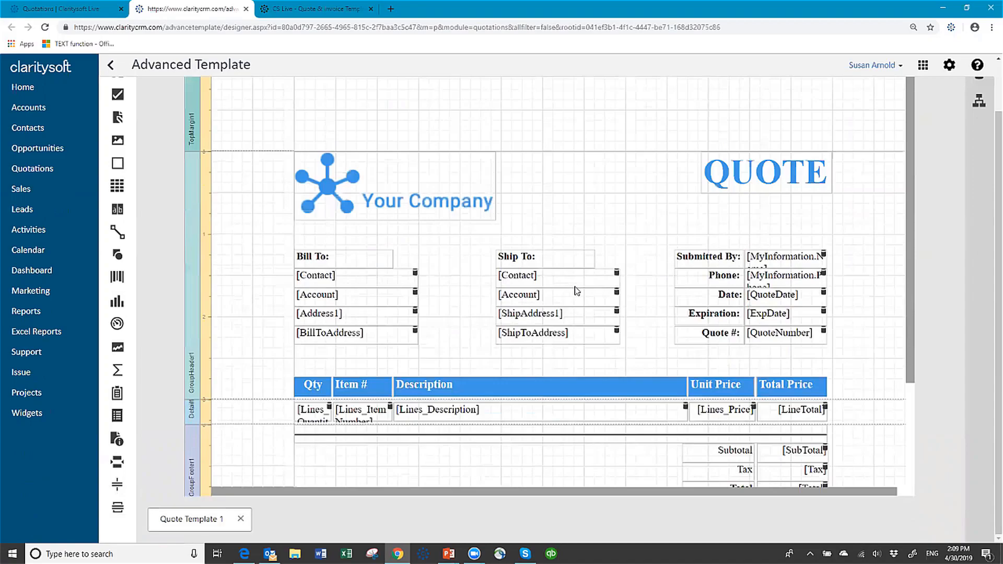
pyautogui.scroll(1, 586, 282)
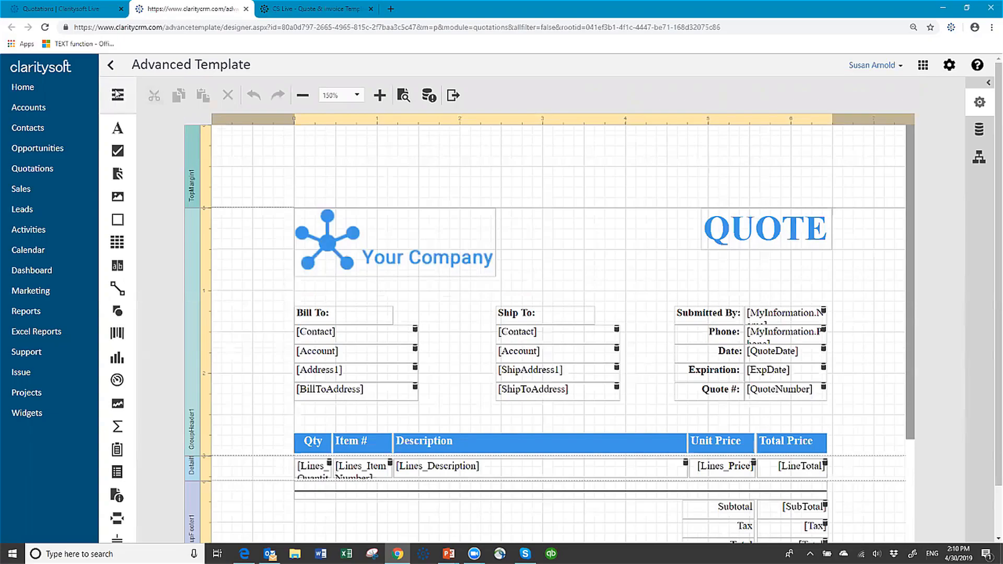
# Step: Save a copy of Quote Template 1 under the name "Webinar template"
pyautogui.click(118, 97)
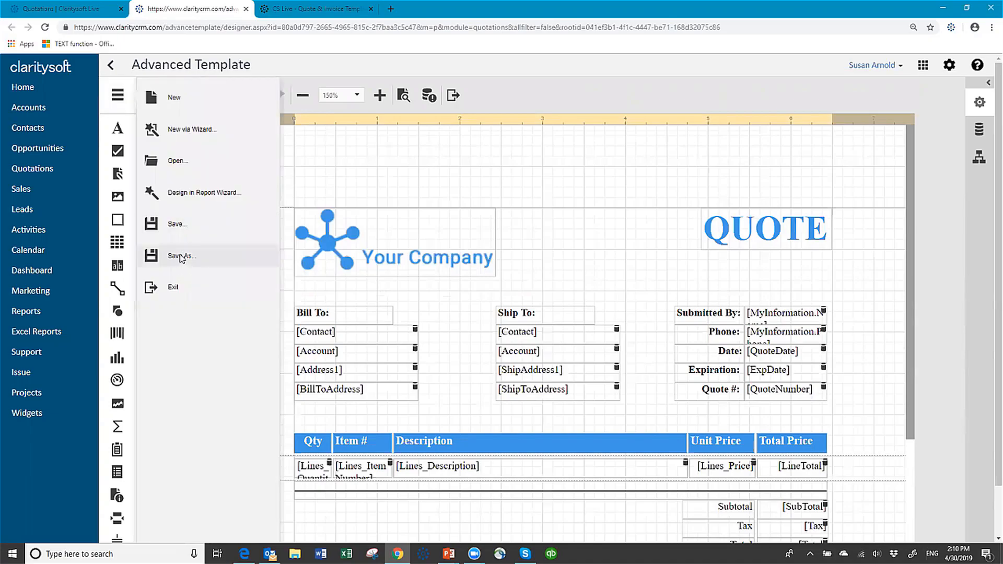
pyautogui.click(181, 257)
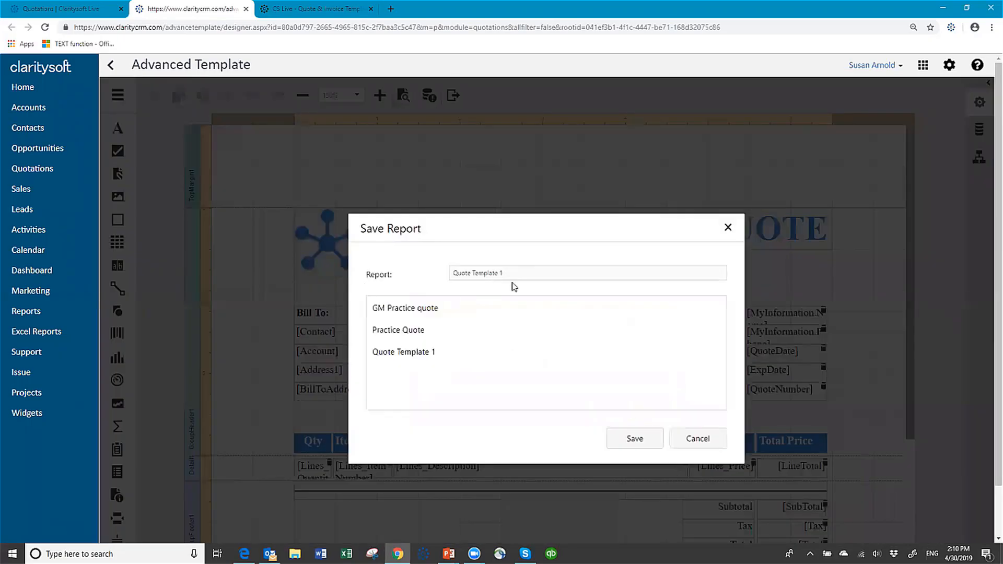
pyautogui.tripleClick(454, 272)
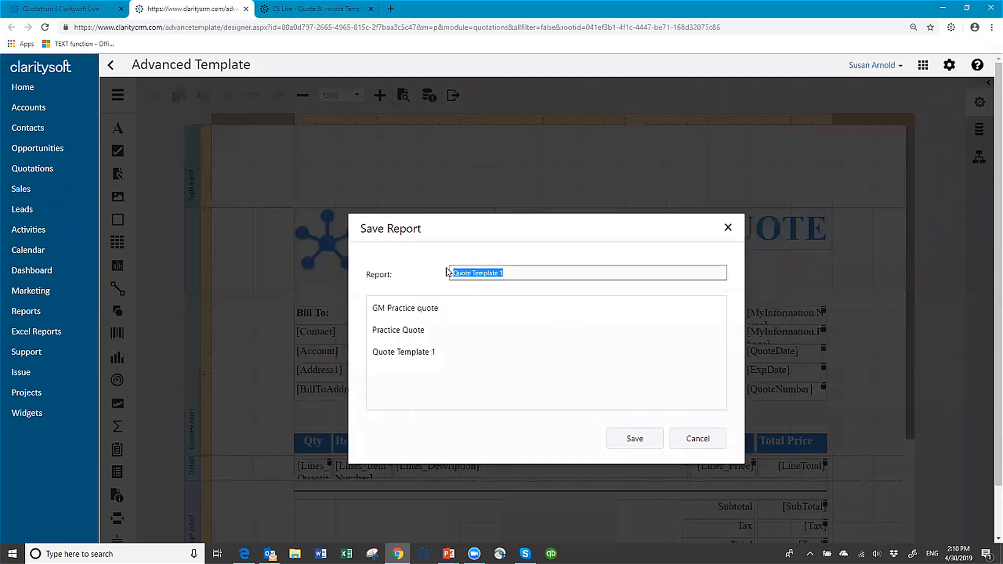
pyautogui.write('Webinar template')
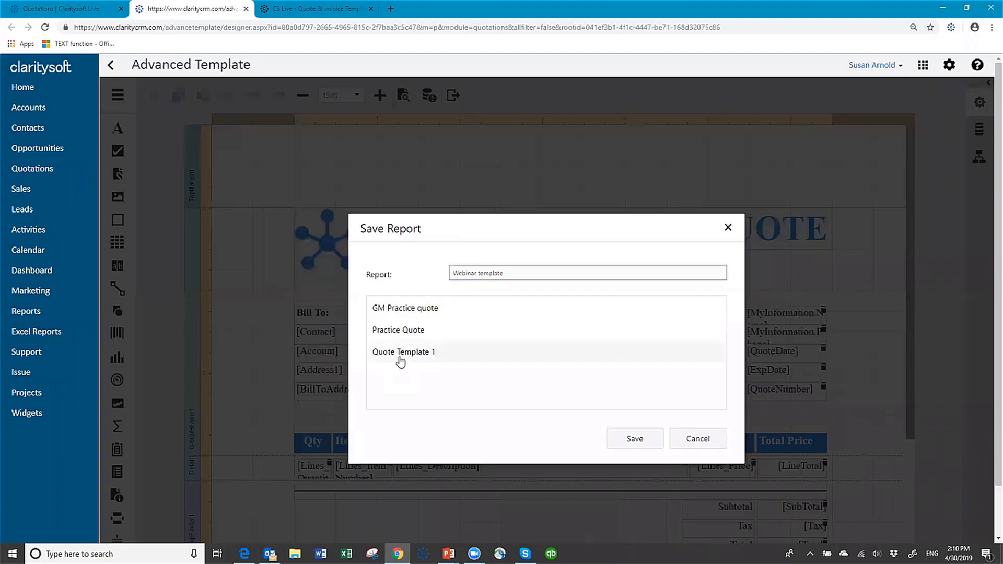
pyautogui.click(627, 441)
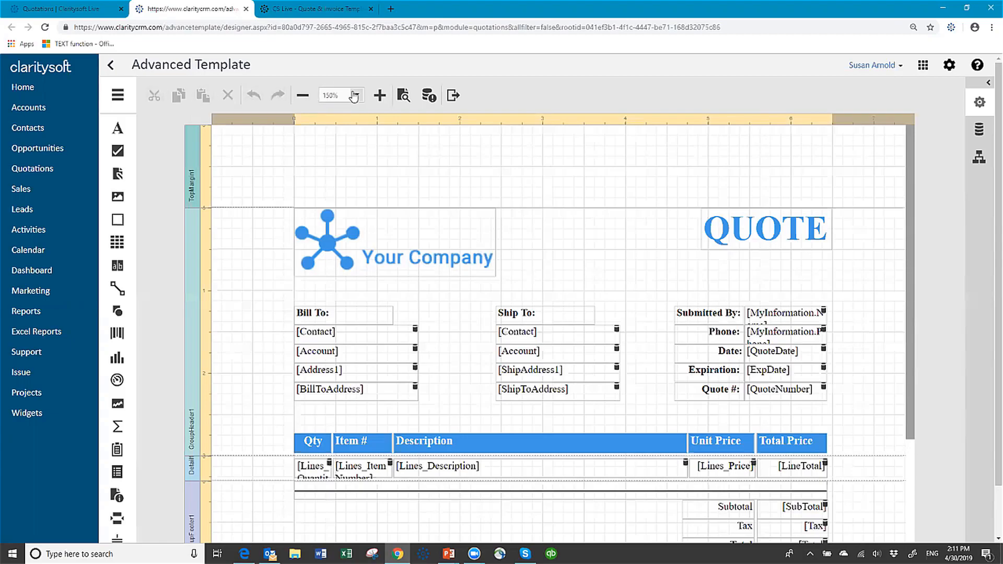
# Step: Enlarge the template design to 160% and look over the available report controls down to the end of the toolbox
pyautogui.click(380, 95)
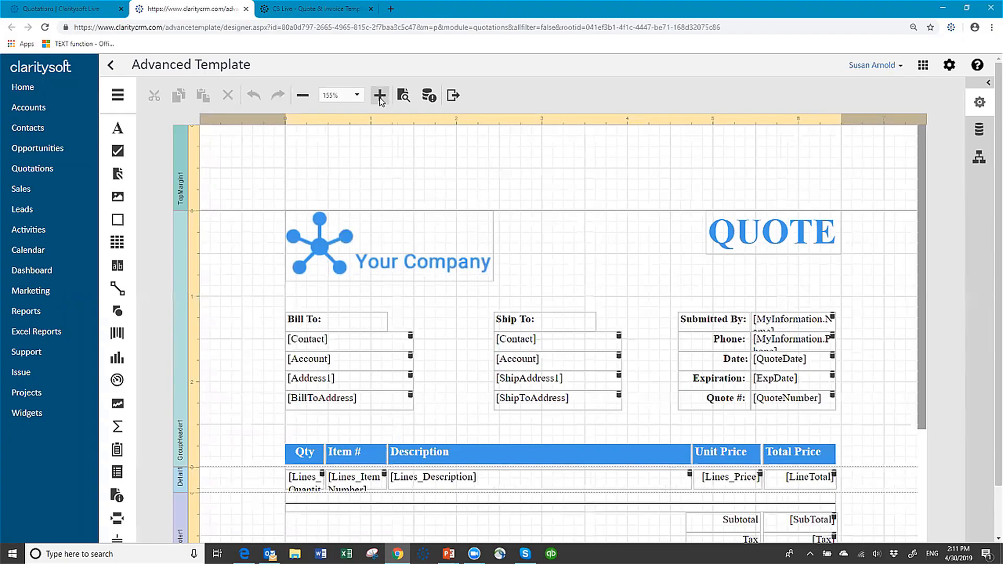
pyautogui.click(379, 97)
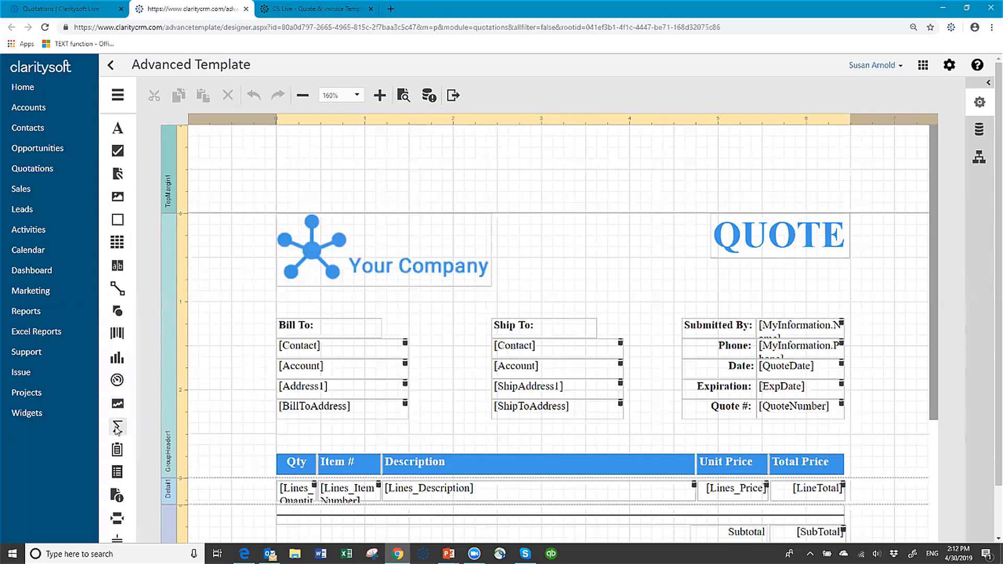
pyautogui.scroll(-1, 117, 436)
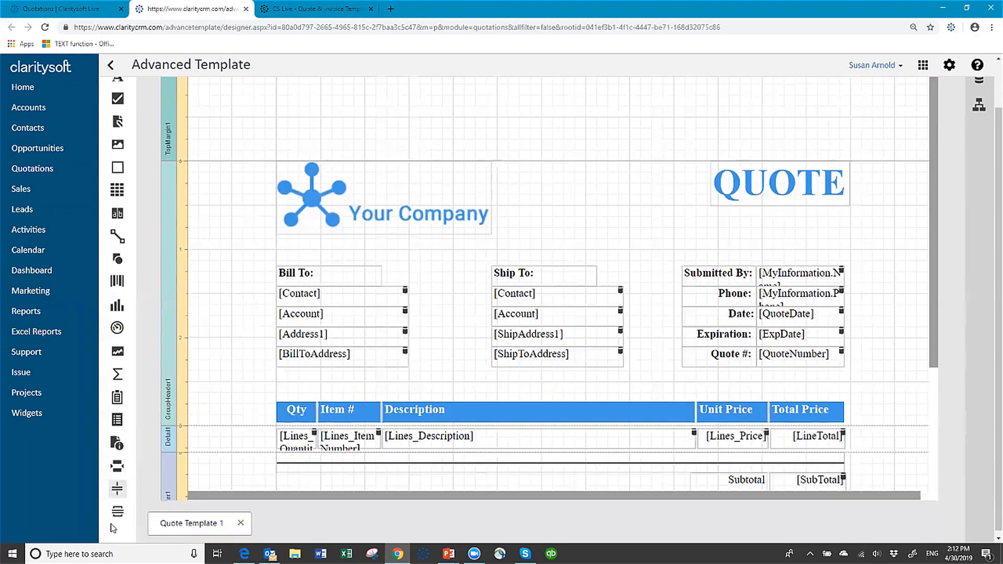
pyautogui.scroll(1, 123, 196)
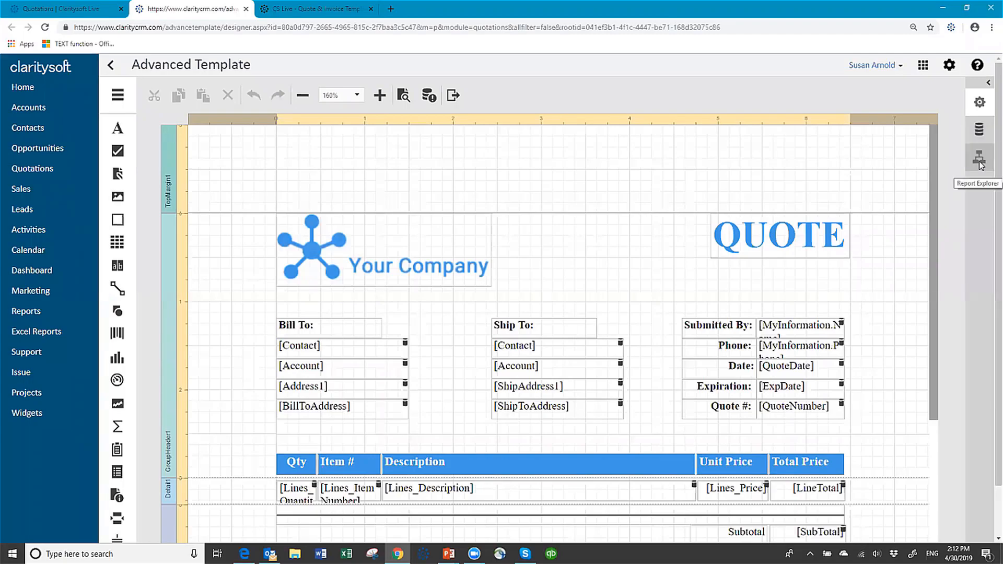
# Step: Review the logo picture's properties, including its appearance settings, and collapse the properties again
pyautogui.click(980, 102)
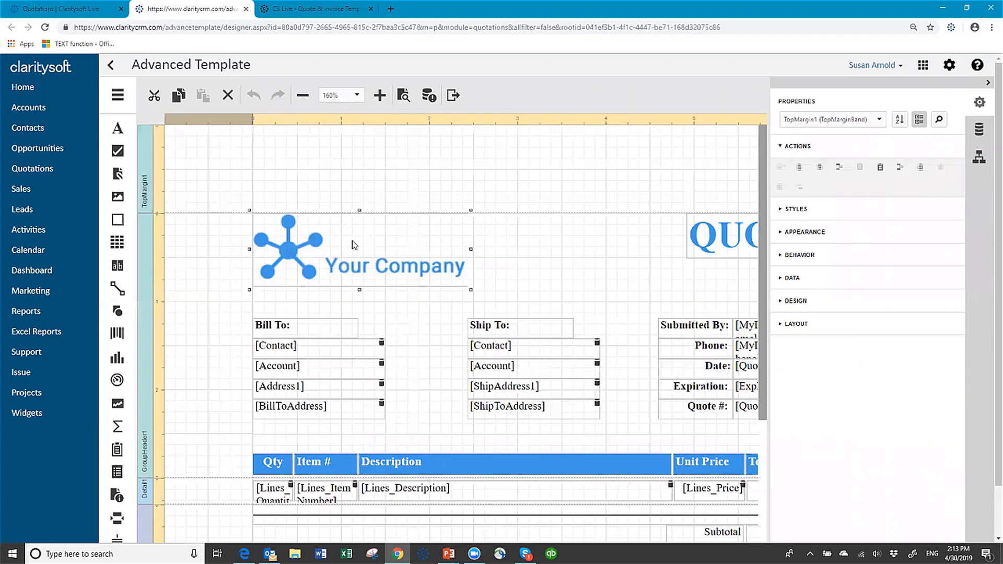
pyautogui.click(354, 244)
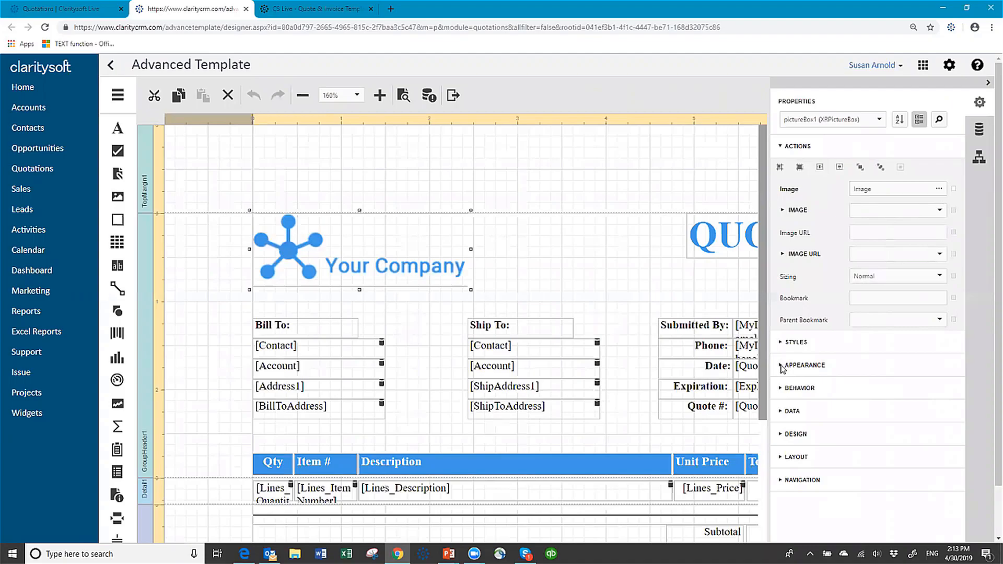
pyautogui.click(783, 367)
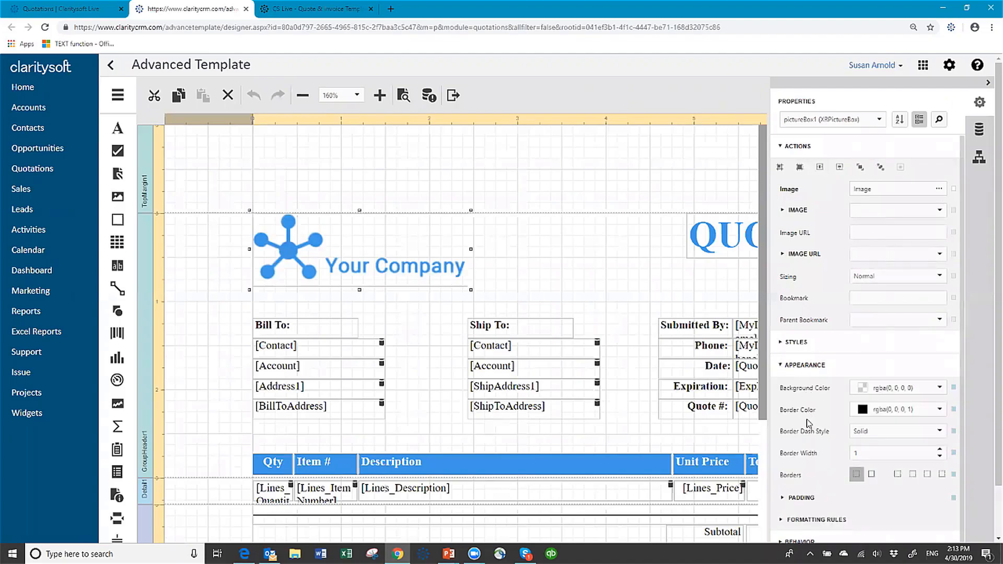
pyautogui.scroll(-3, 809, 505)
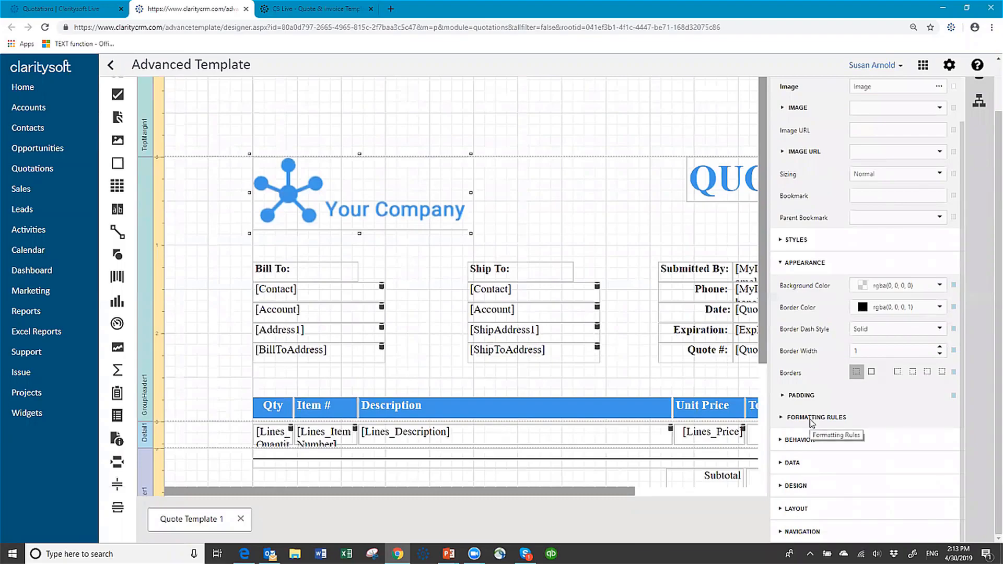
pyautogui.click(781, 263)
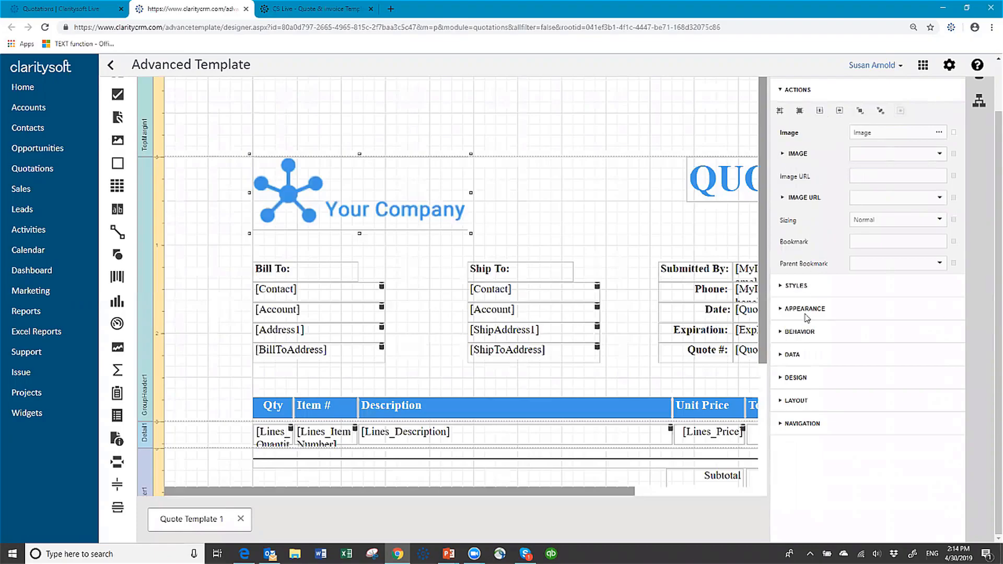
pyautogui.scroll(1, 893, 123)
pyautogui.scroll(1, 893, 126)
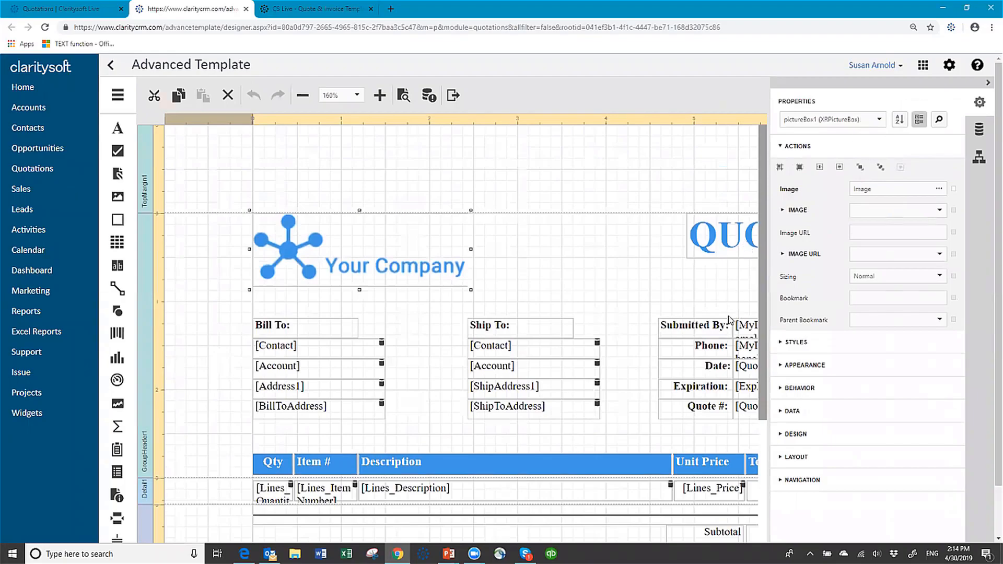
pyautogui.click(989, 83)
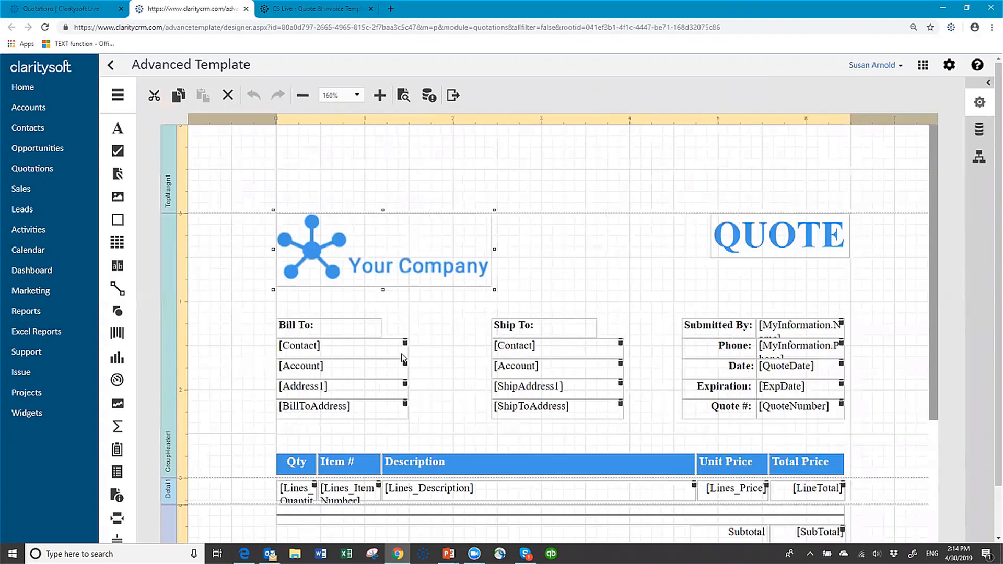
# Step: Examine the fields available under Quotes1, going through the whole QuotationDetails - (with ItemLines) list
pyautogui.click(979, 129)
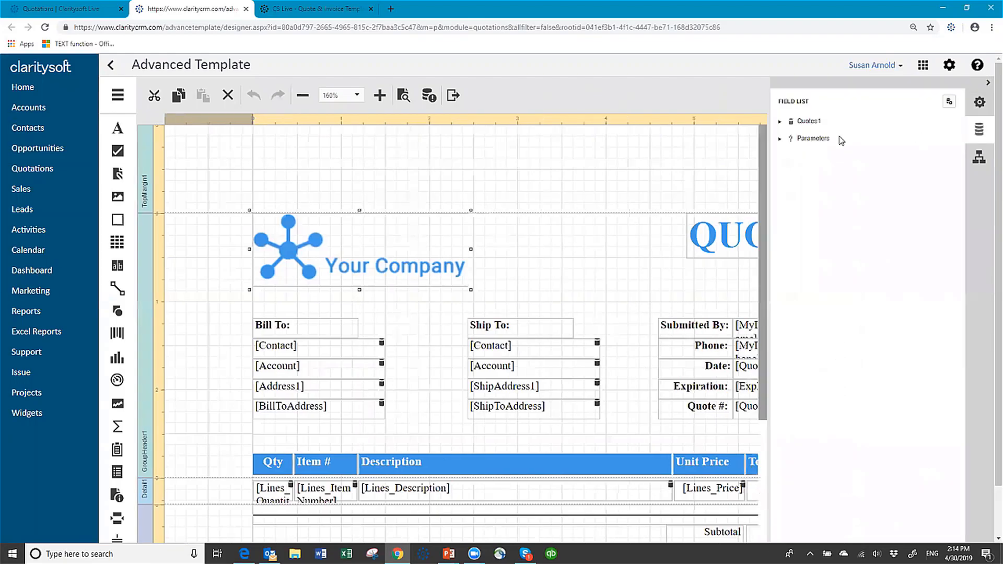
pyautogui.click(779, 124)
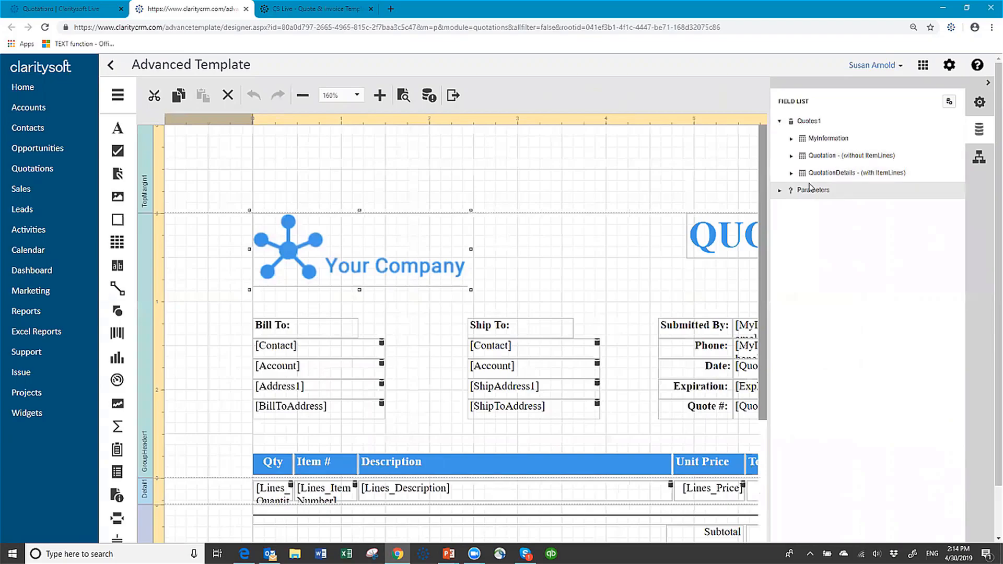
pyautogui.click(792, 173)
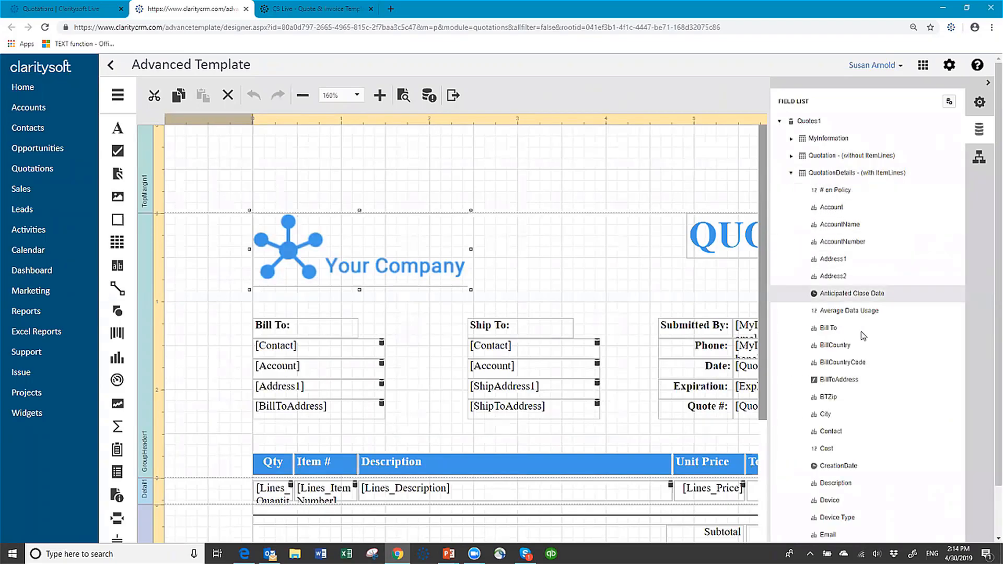
pyautogui.scroll(-3, 887, 455)
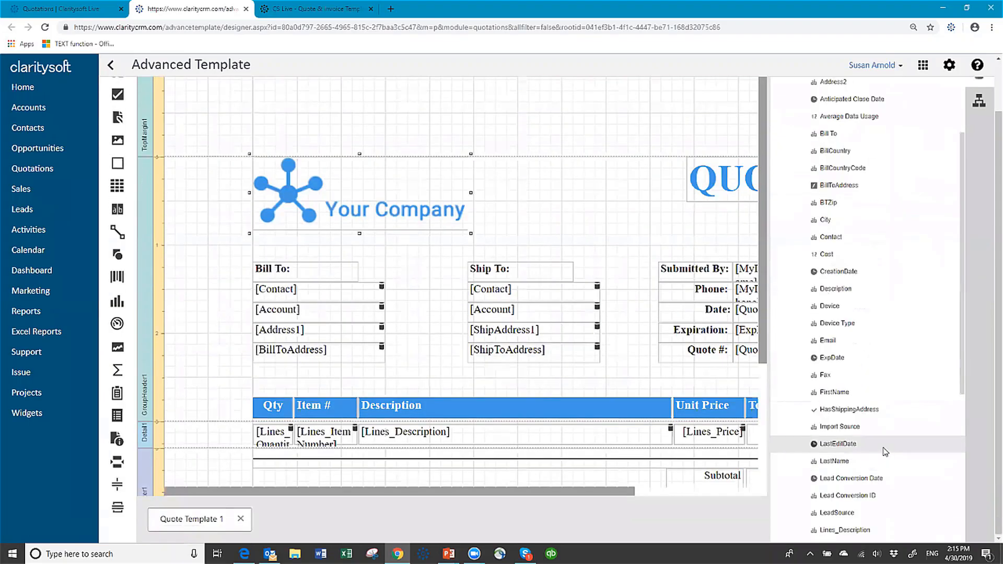
pyautogui.scroll(-4, 884, 450)
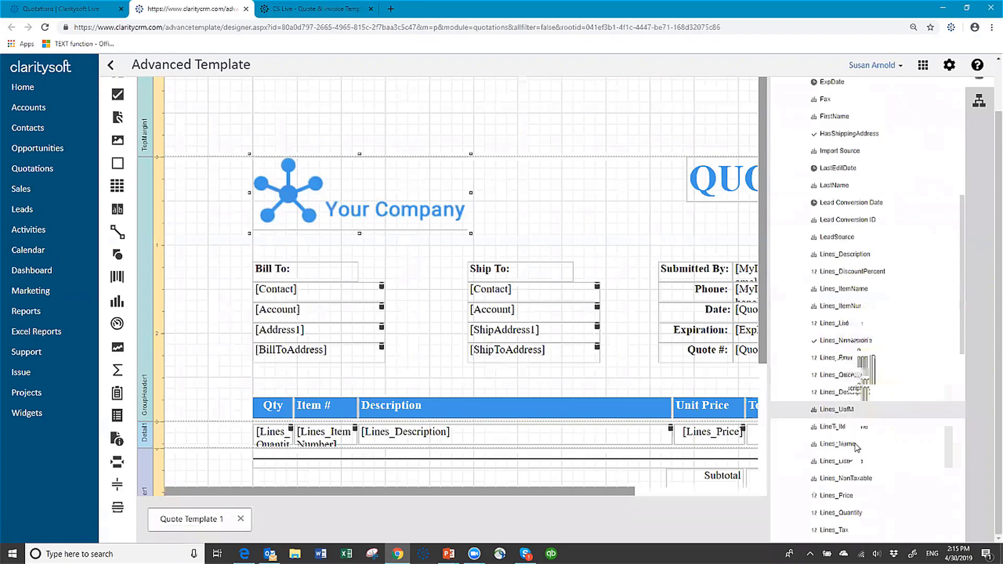
pyautogui.scroll(-3, 855, 460)
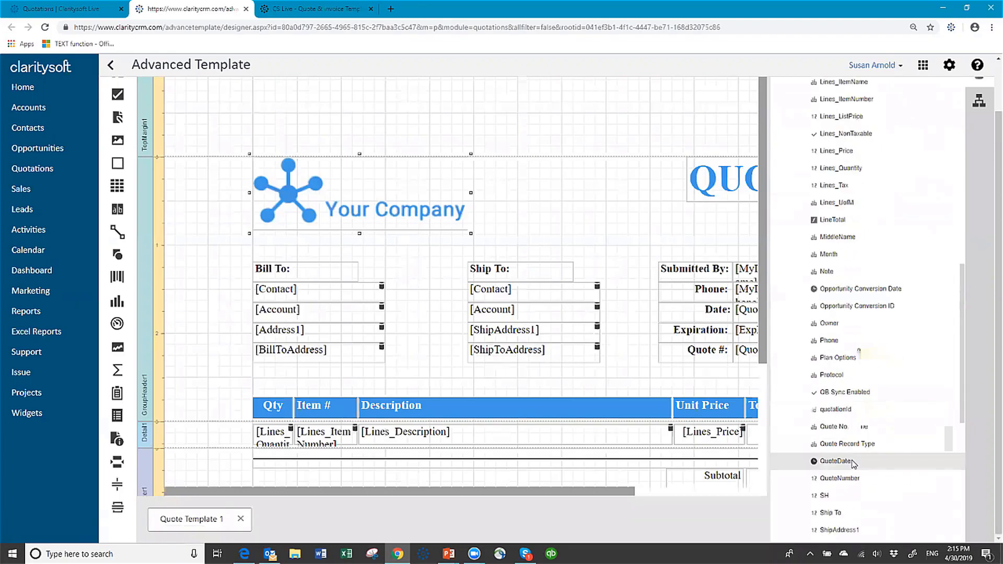
pyautogui.scroll(-5, 854, 460)
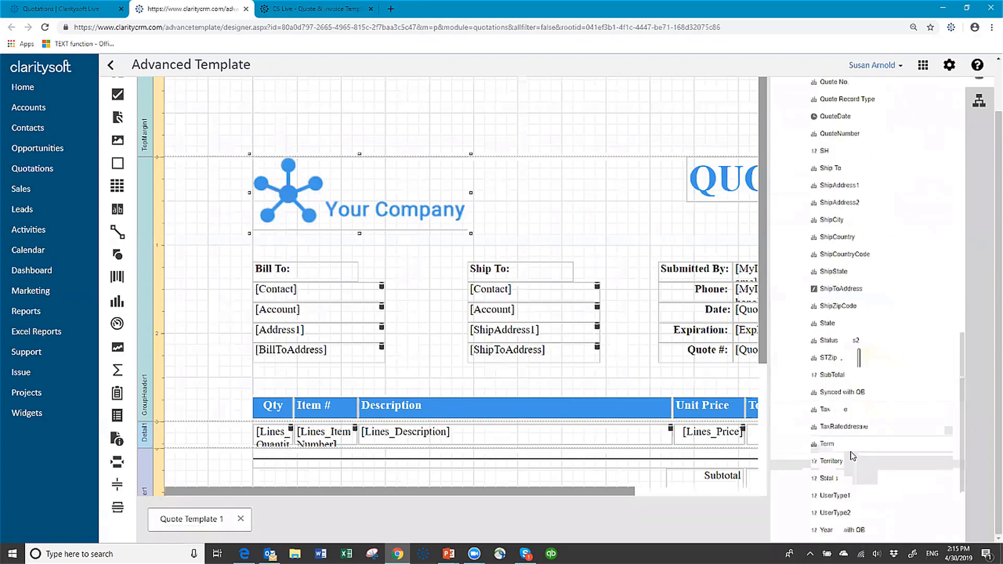
pyautogui.scroll(-1, 853, 456)
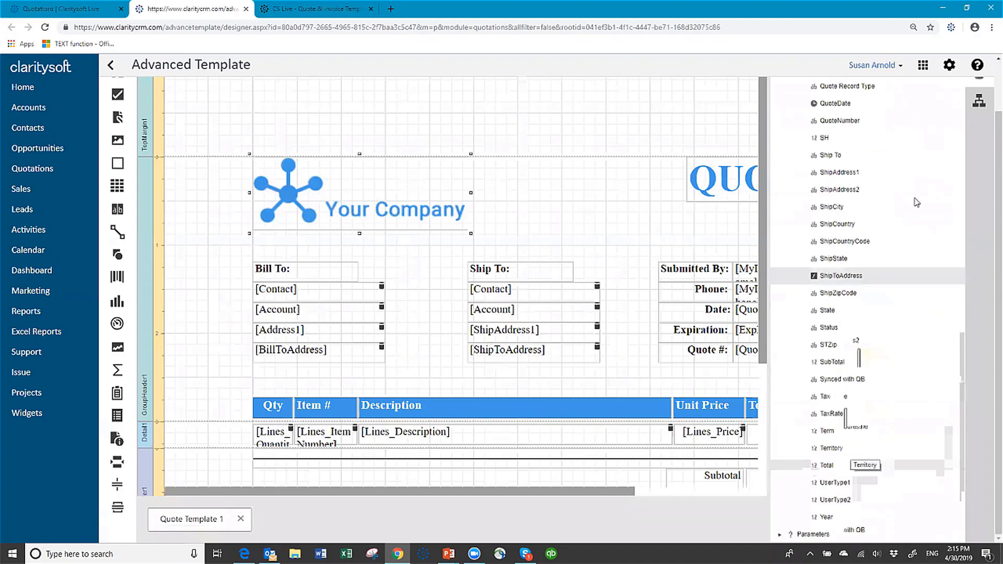
pyautogui.scroll(5, 891, 147)
pyautogui.scroll(10, 895, 146)
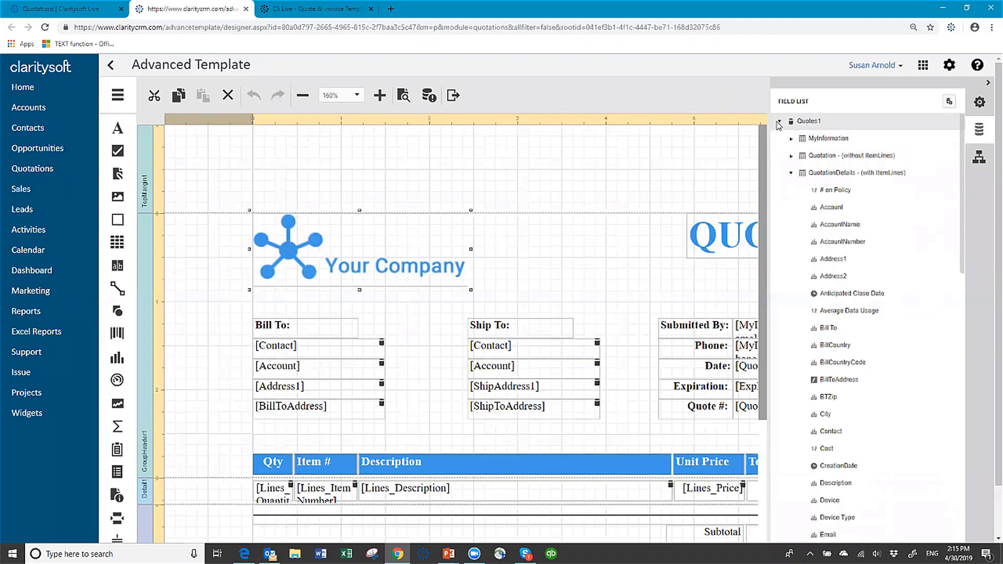
pyautogui.click(779, 124)
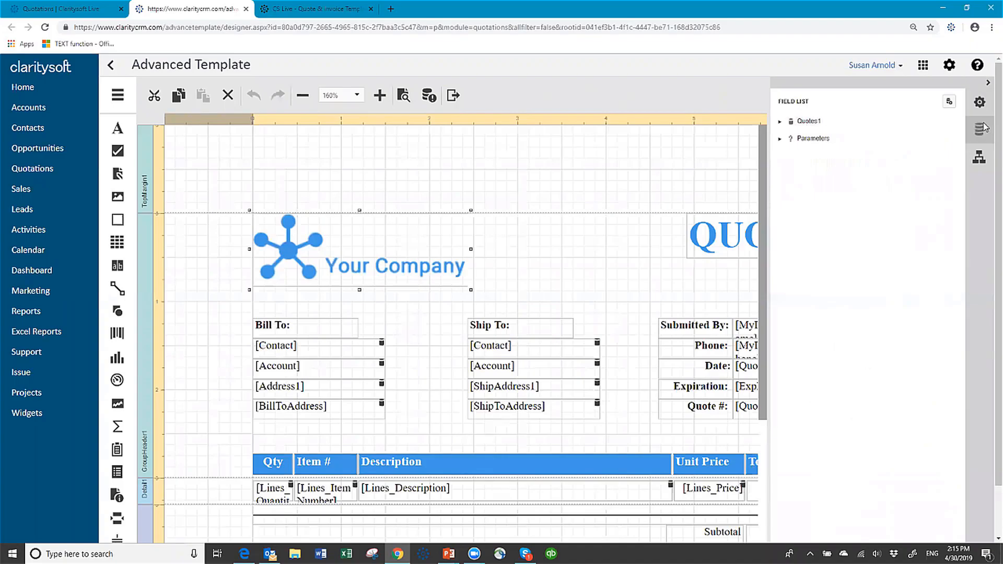
# Step: Look through the template's element structure in the Report Explorer, from the header labels to the footers and components
pyautogui.click(979, 102)
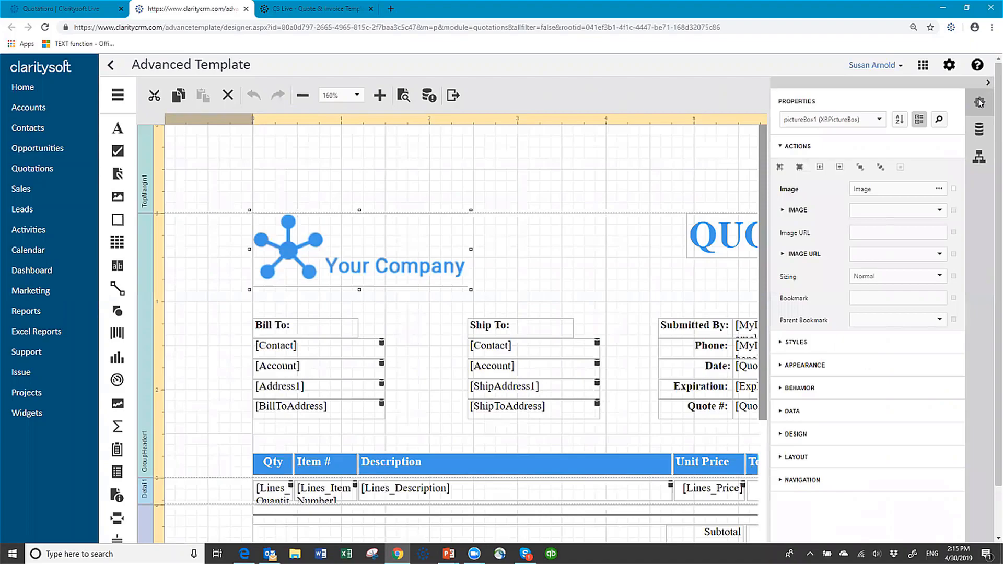
pyautogui.click(978, 157)
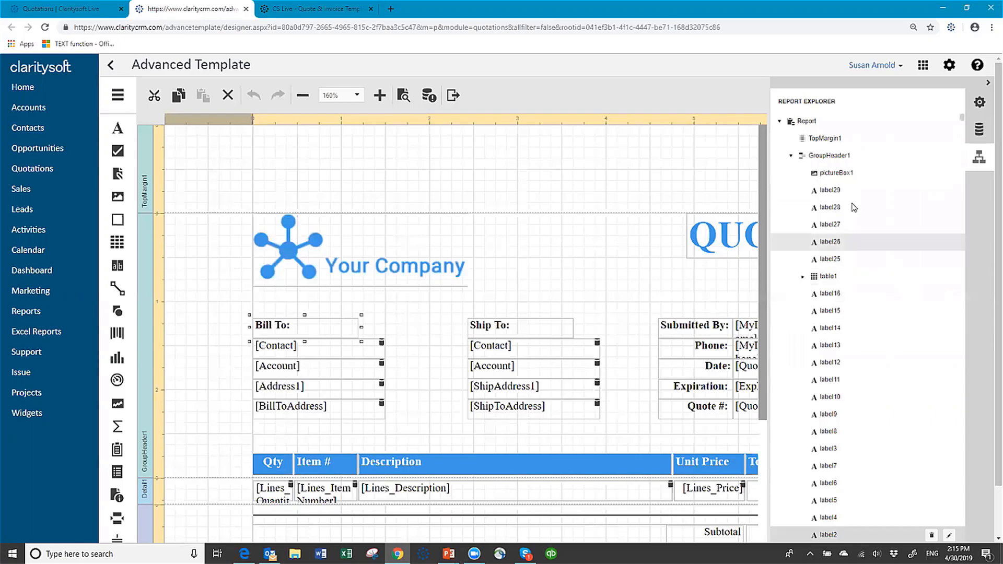
pyautogui.scroll(-5, 868, 322)
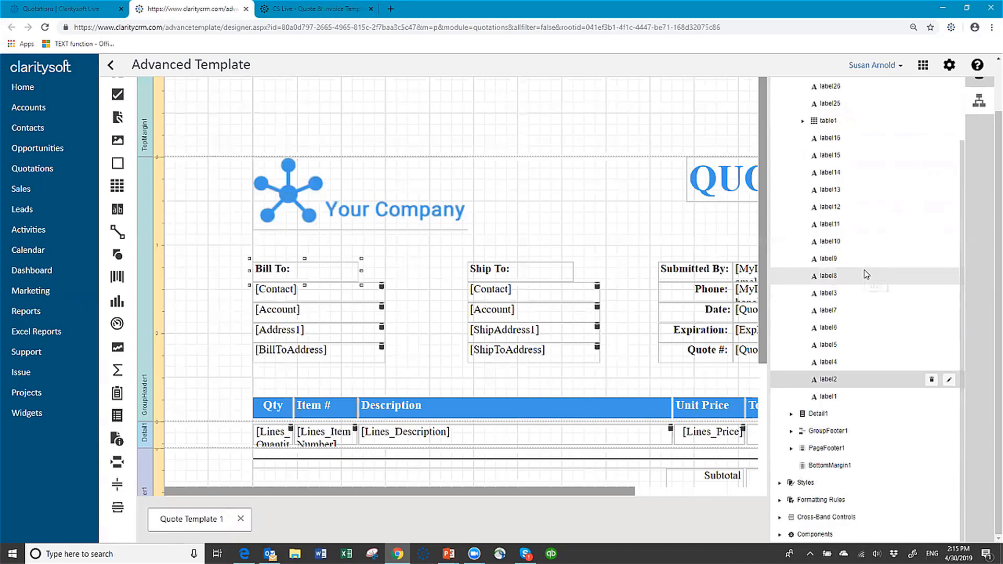
pyautogui.scroll(5, 868, 272)
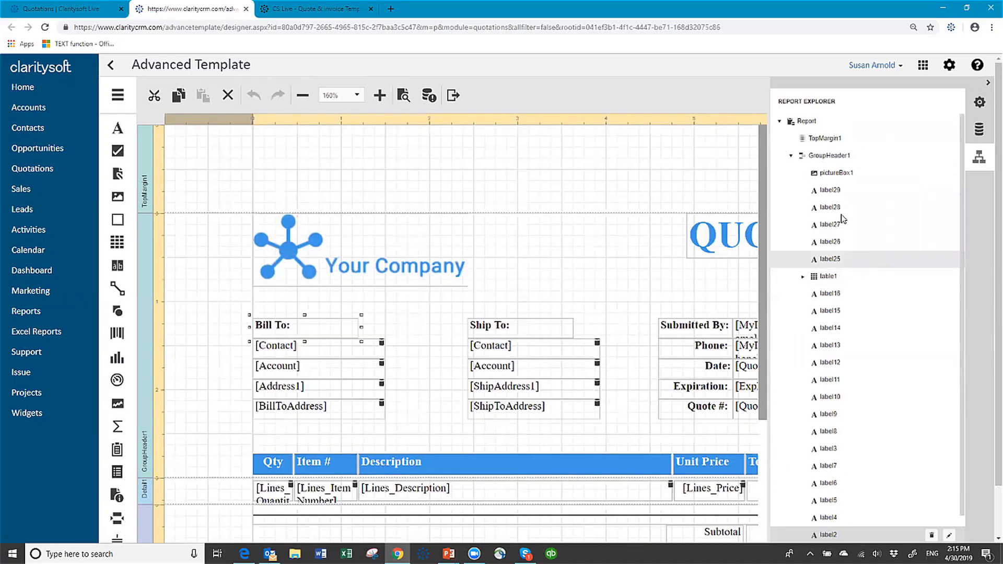
# Step: Replace the placeholder logo image with Midnight Espresso.png from the AAImages folder
pyautogui.click(980, 104)
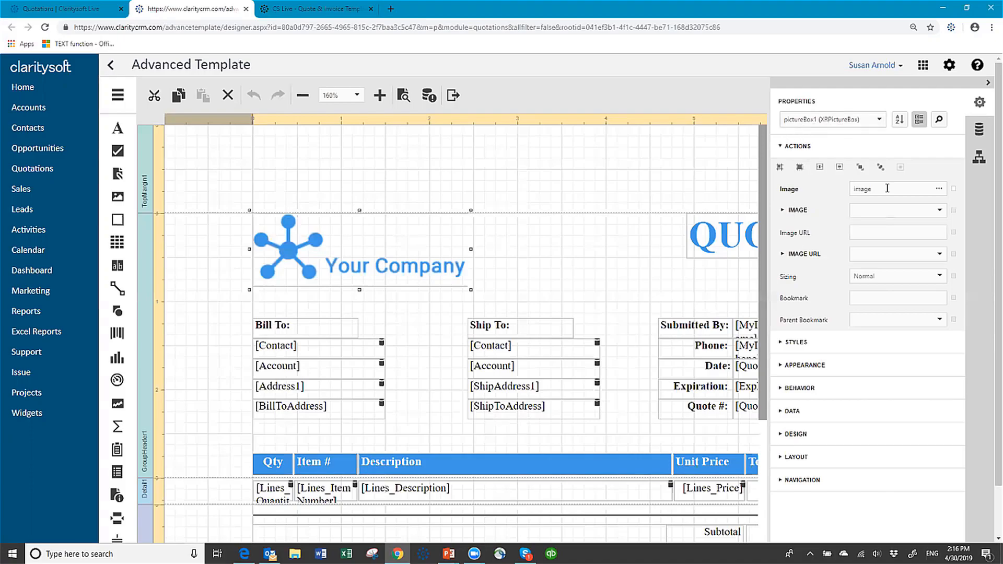
pyautogui.click(941, 190)
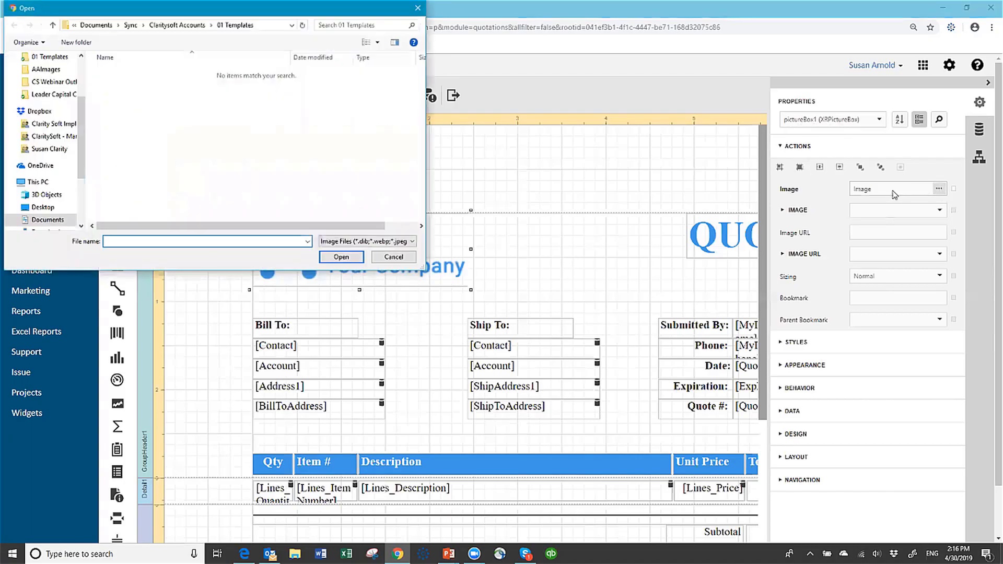
pyautogui.click(46, 70)
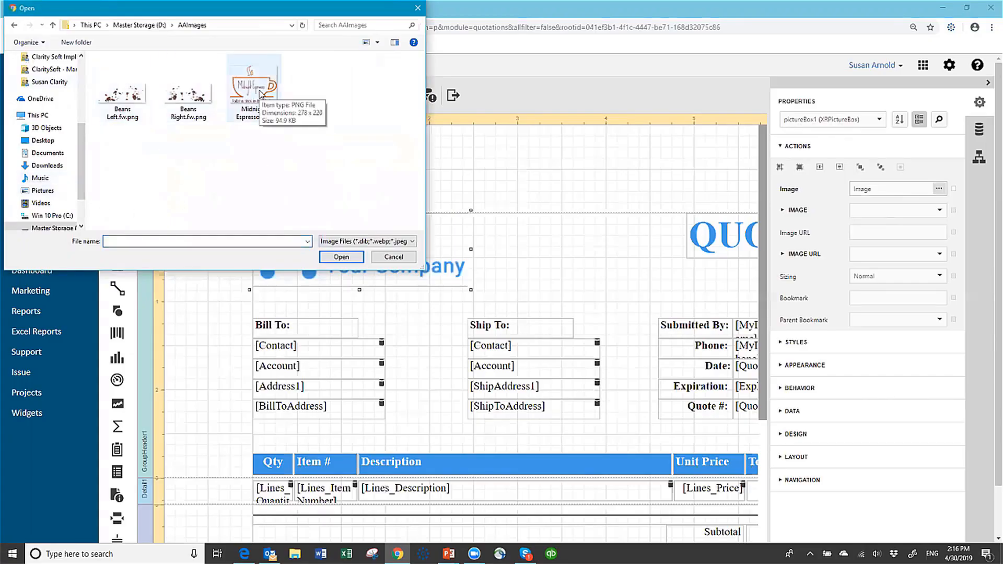
pyautogui.click(256, 90)
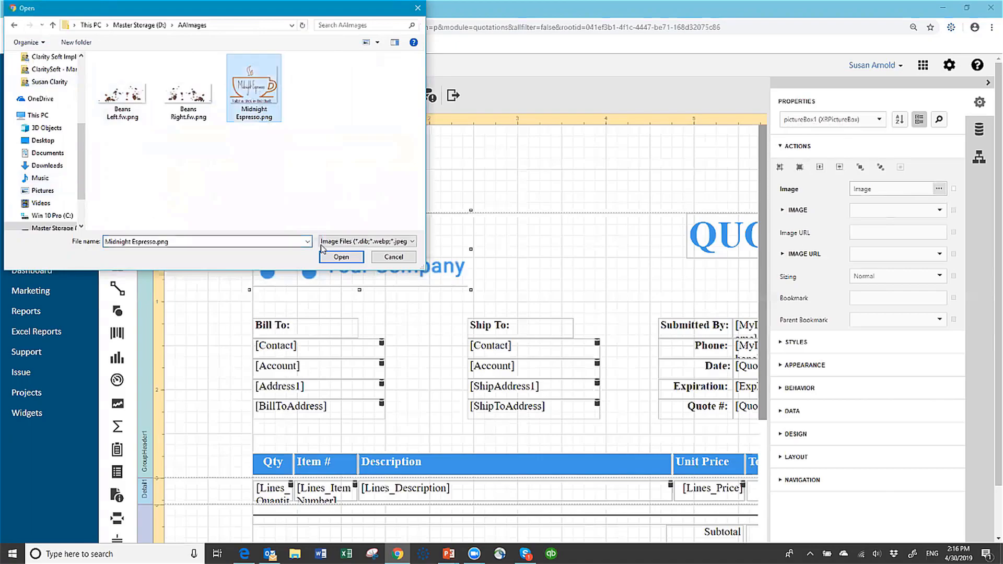
pyautogui.click(341, 257)
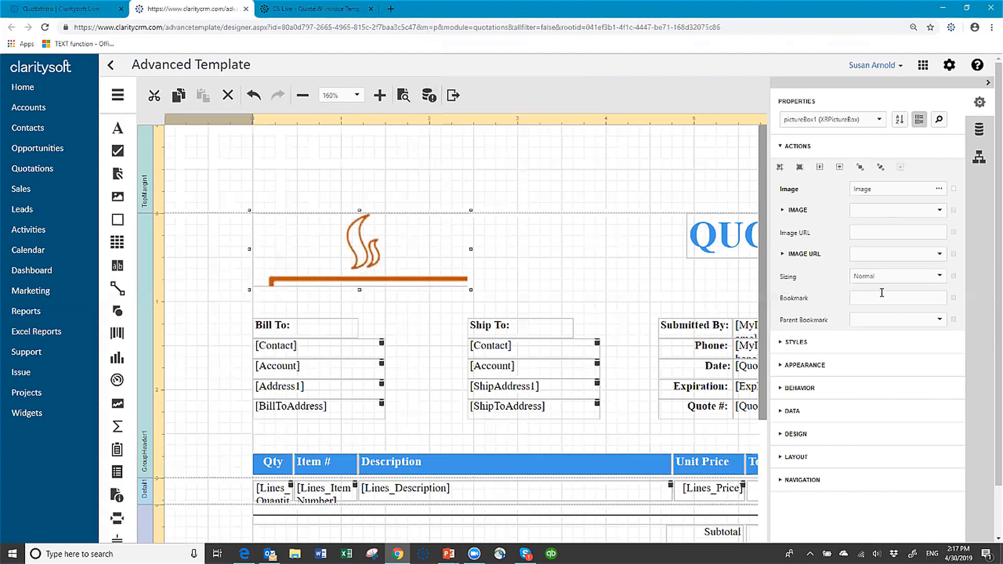
# Step: Set the logo picture's sizing to Squeeze and enlarge its box slightly downward
pyautogui.click(940, 277)
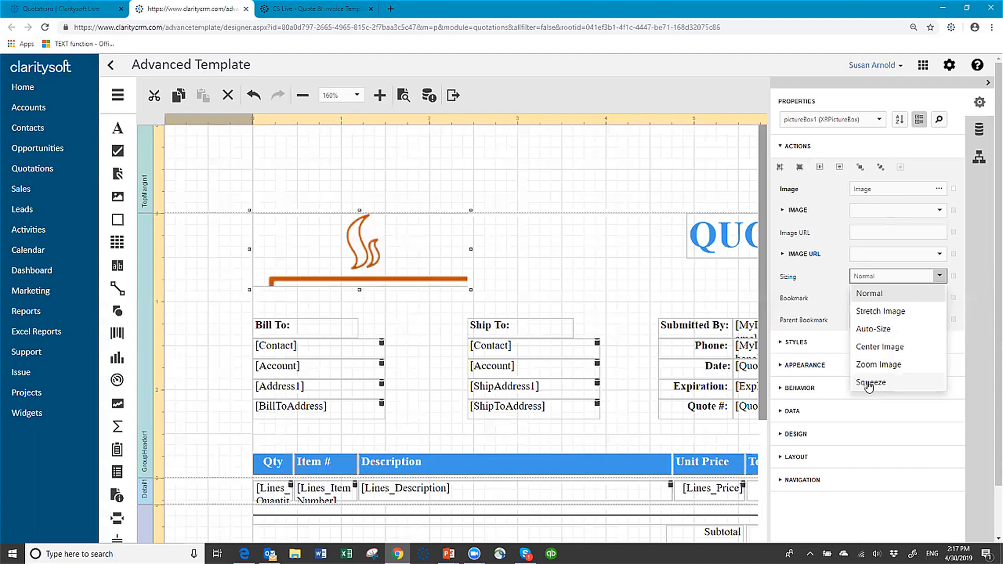
pyautogui.click(869, 384)
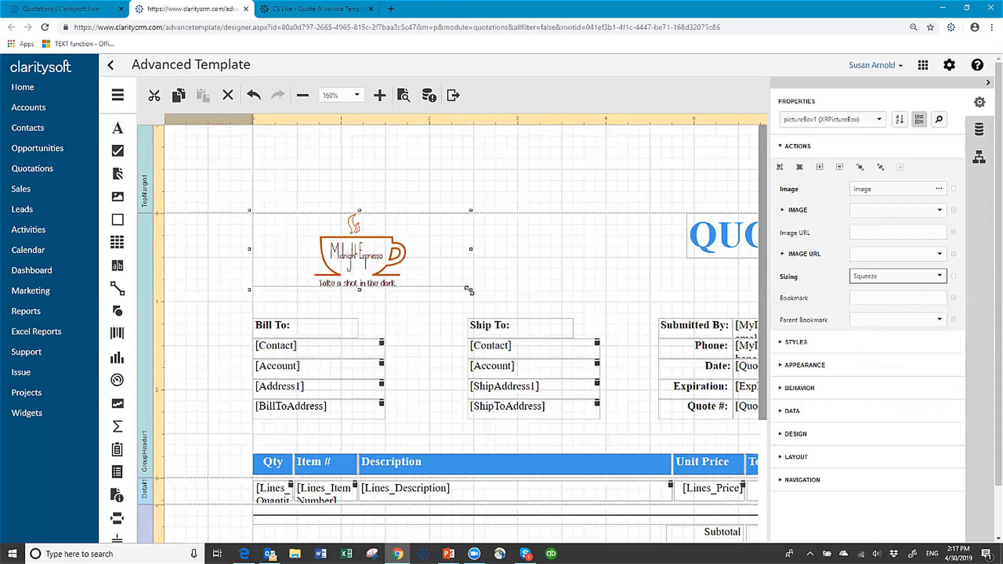
pyautogui.moveTo(470, 293); pyautogui.dragTo(470, 294)
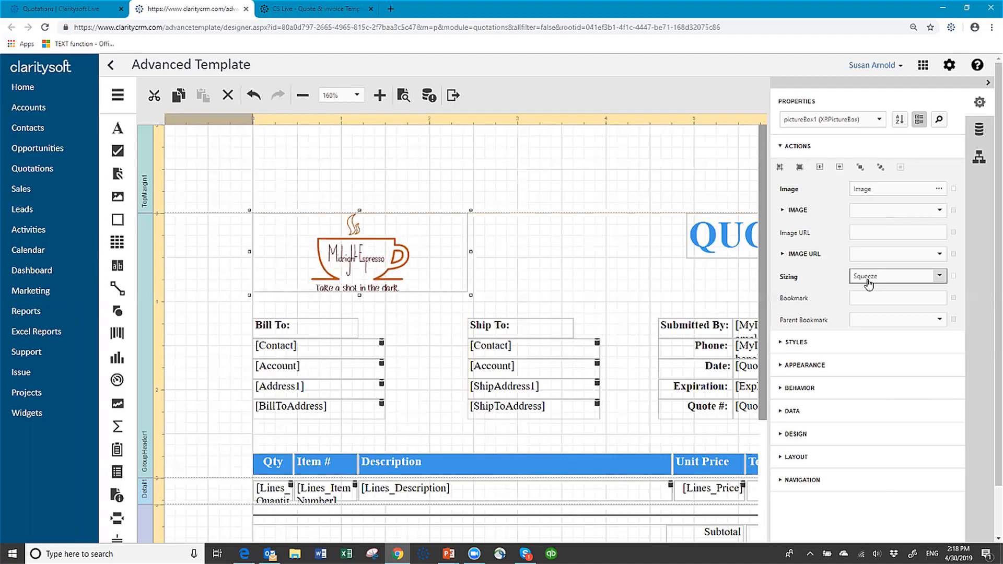
# Step: Deselect the logo and save the changes to the template
pyautogui.click(598, 257)
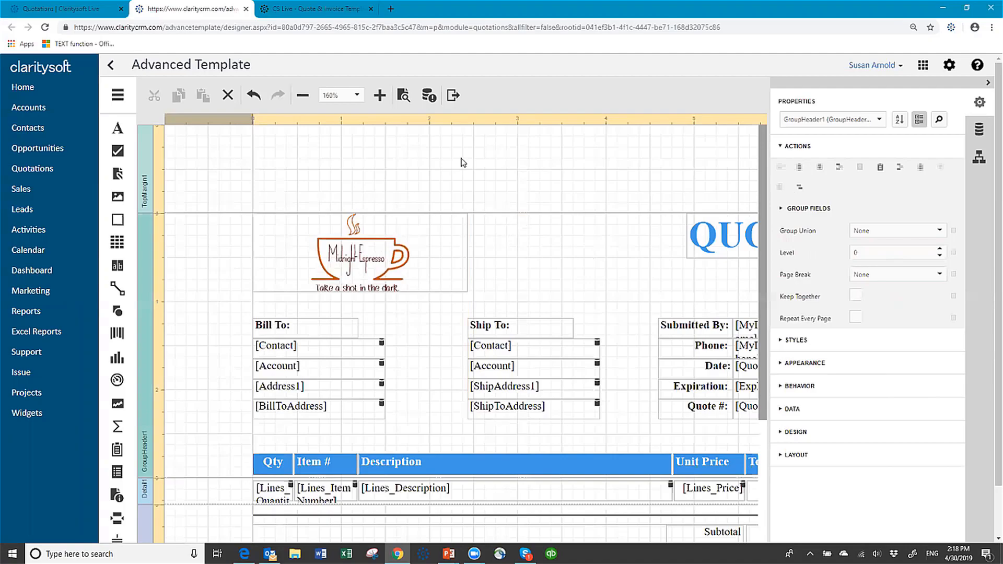
pyautogui.click(119, 99)
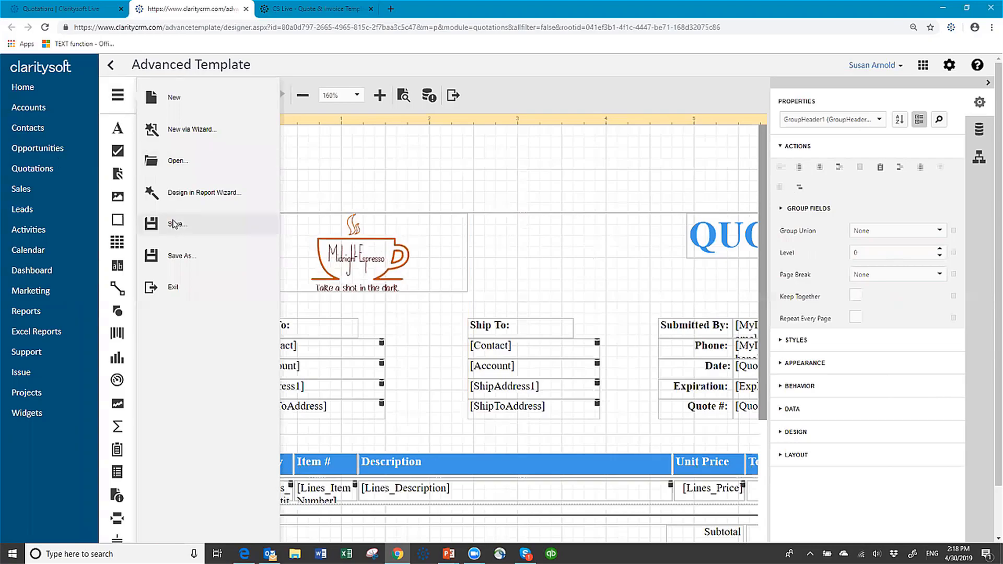
pyautogui.click(174, 224)
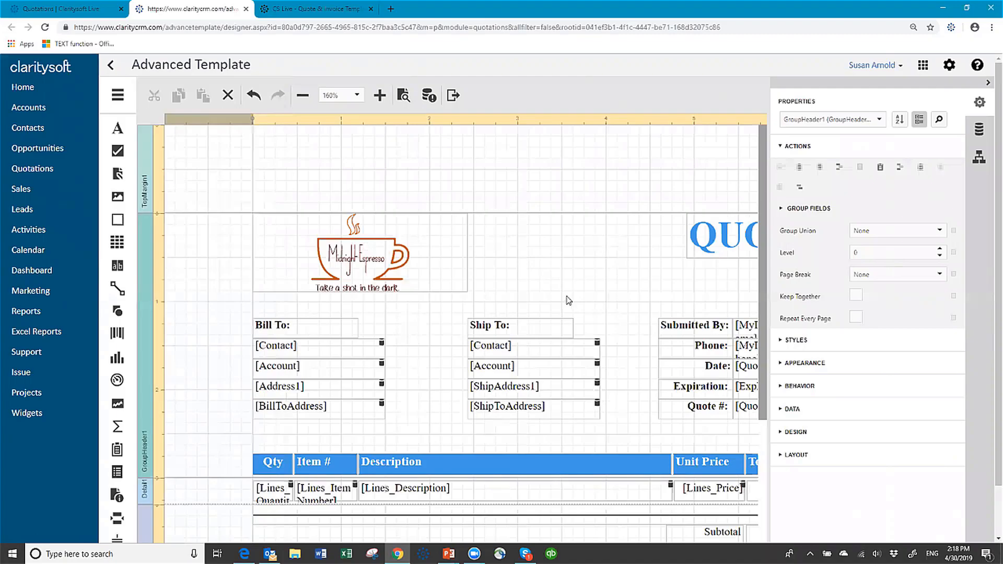
# Step: Change the page footer's payment label to "Make all checks payable to Midnight Espresso" and widen its box slightly on both sides
pyautogui.scroll(-1, 497, 320)
pyautogui.scroll(-2, 497, 313)
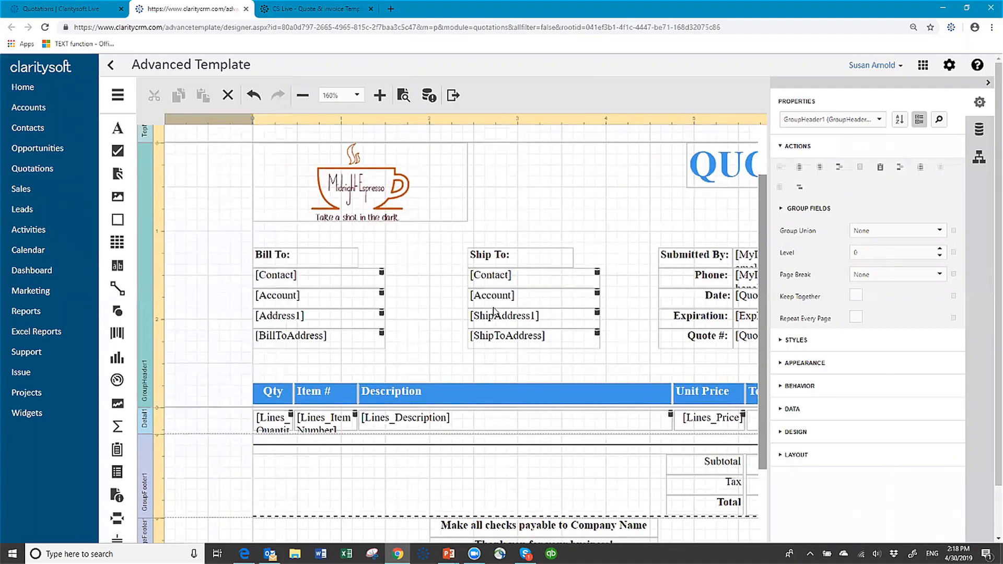
pyautogui.scroll(-1, 493, 311)
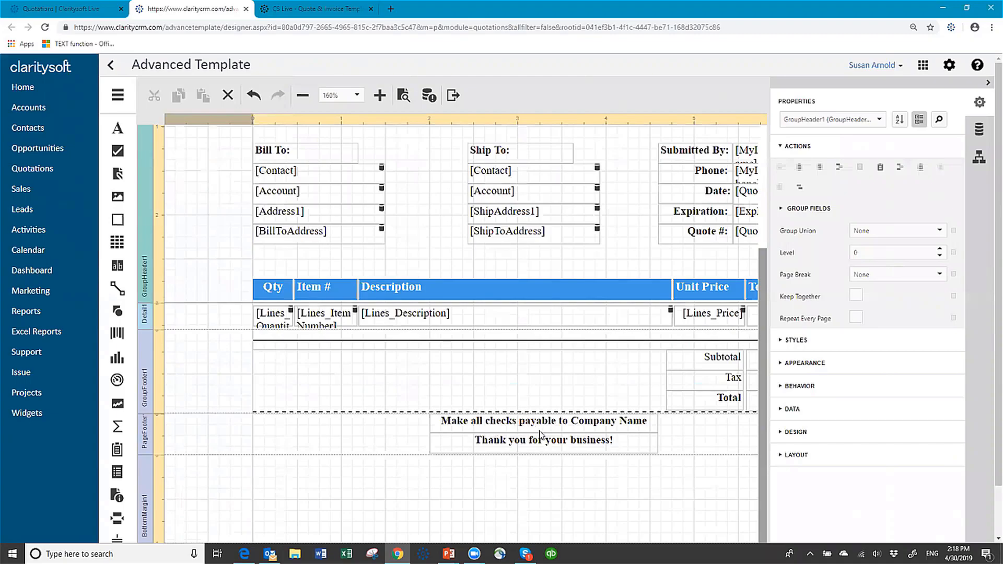
pyautogui.click(618, 425)
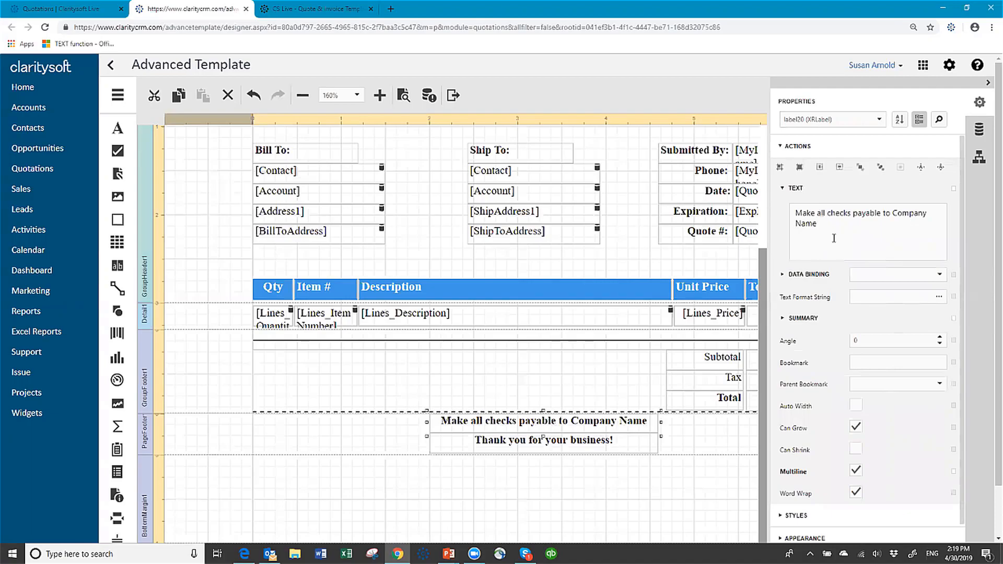
pyautogui.press('BackSpace')
pyautogui.press('BackSpace')
pyautogui.press('BackSpace')
pyautogui.press('BackSpace')
pyautogui.press('BackSpace')
pyautogui.press('BackSpace')
pyautogui.press('BackSpace')
pyautogui.write('MIdnight Espress')
pyautogui.click(541, 426)
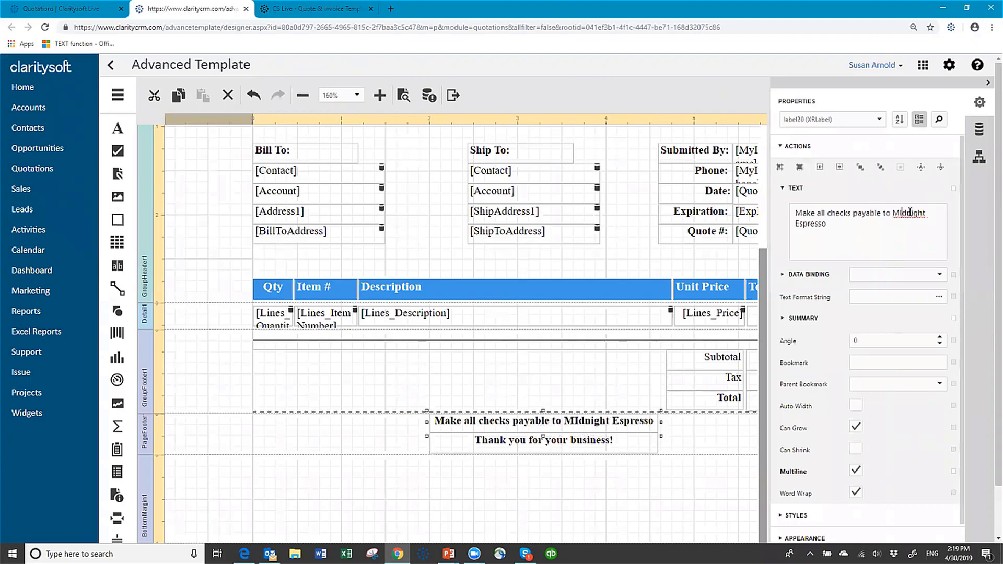
pyautogui.press('BackSpace')
pyautogui.write('i')
pyautogui.click(544, 427)
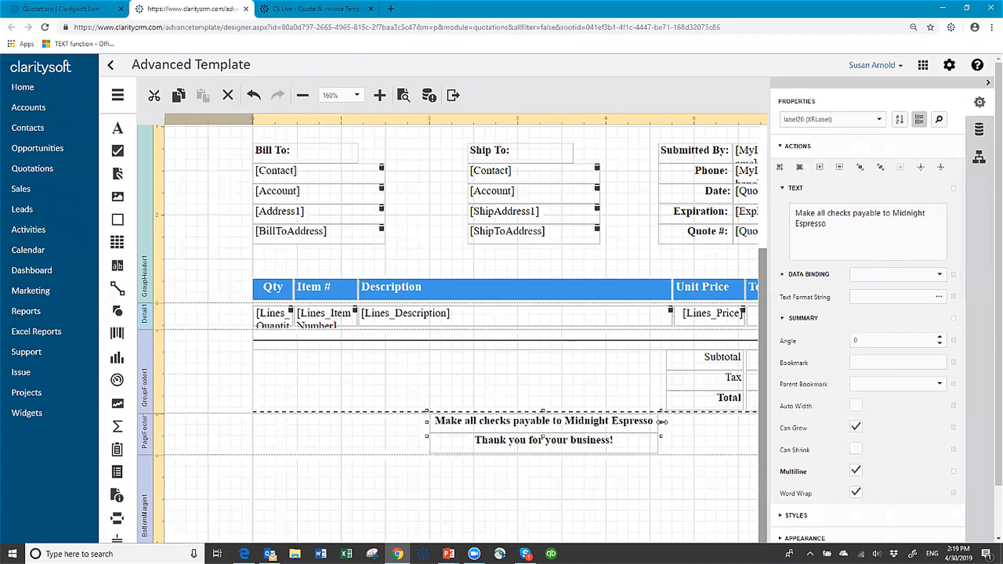
pyautogui.moveTo(663, 422); pyautogui.dragTo(669, 422)
pyautogui.moveTo(427, 422); pyautogui.dragTo(418, 422)
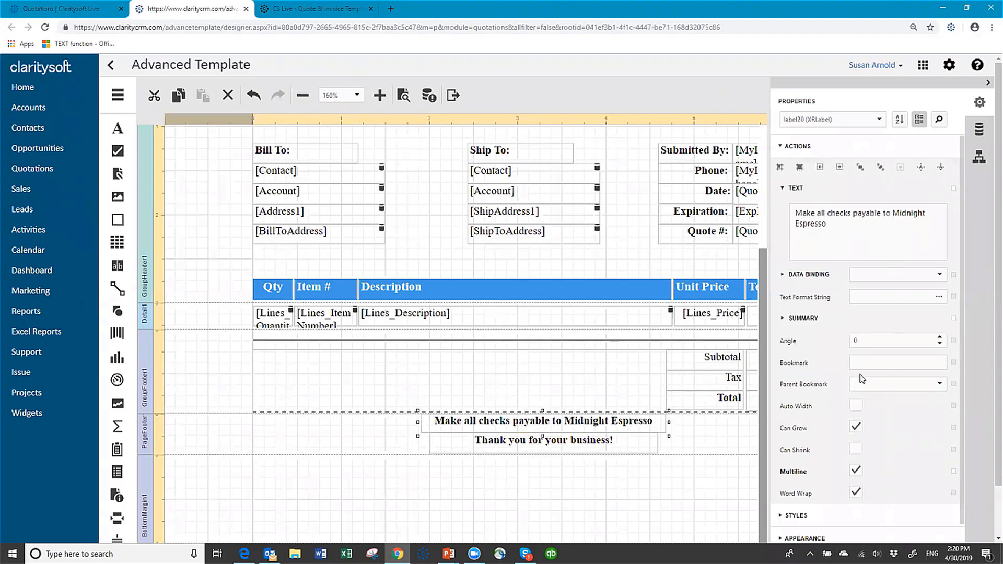
# Step: Set the checks-payable label's font to MS Sans Serif, keeping Point as the font unit
pyautogui.scroll(-3, 836, 365)
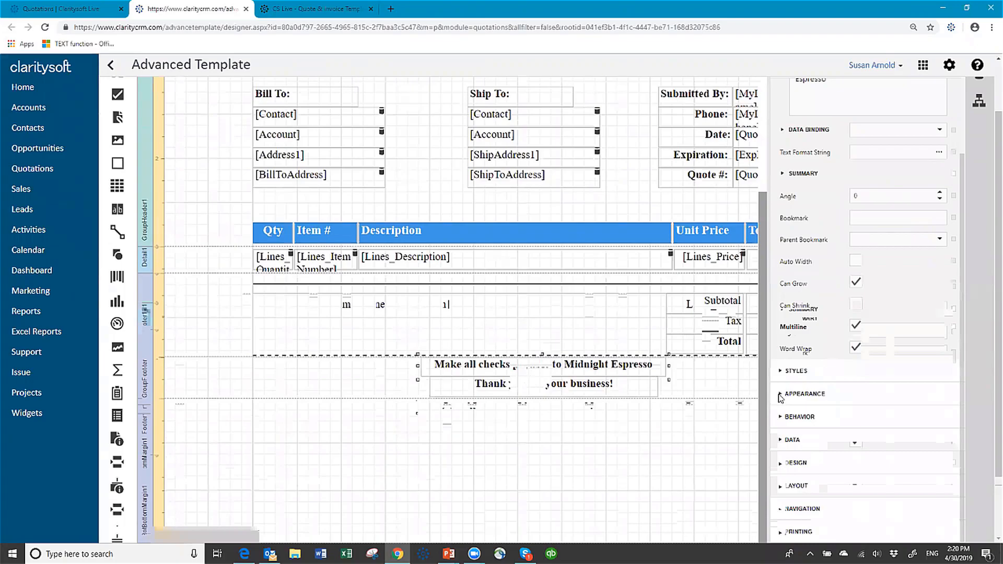
pyautogui.click(782, 396)
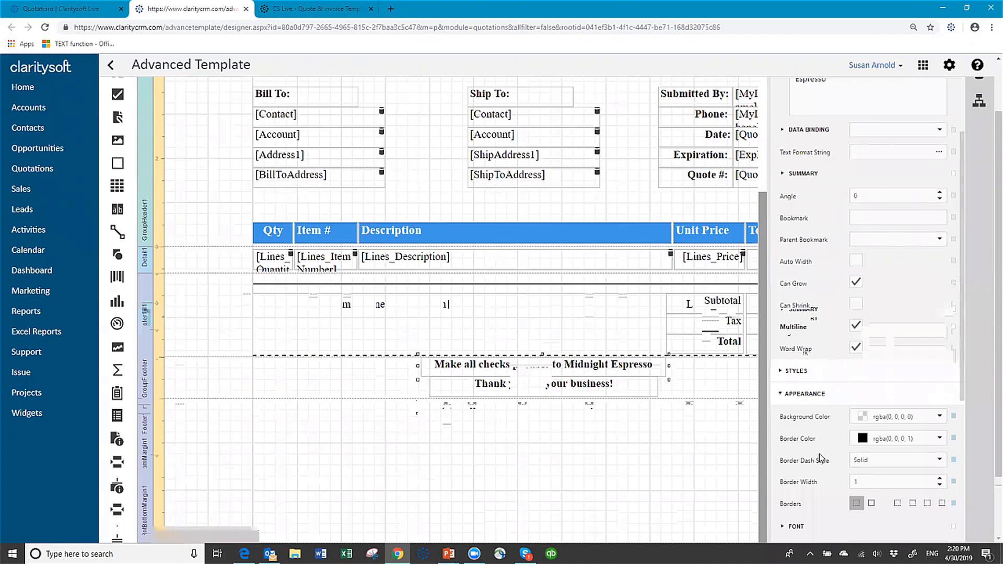
pyautogui.scroll(-2, 893, 444)
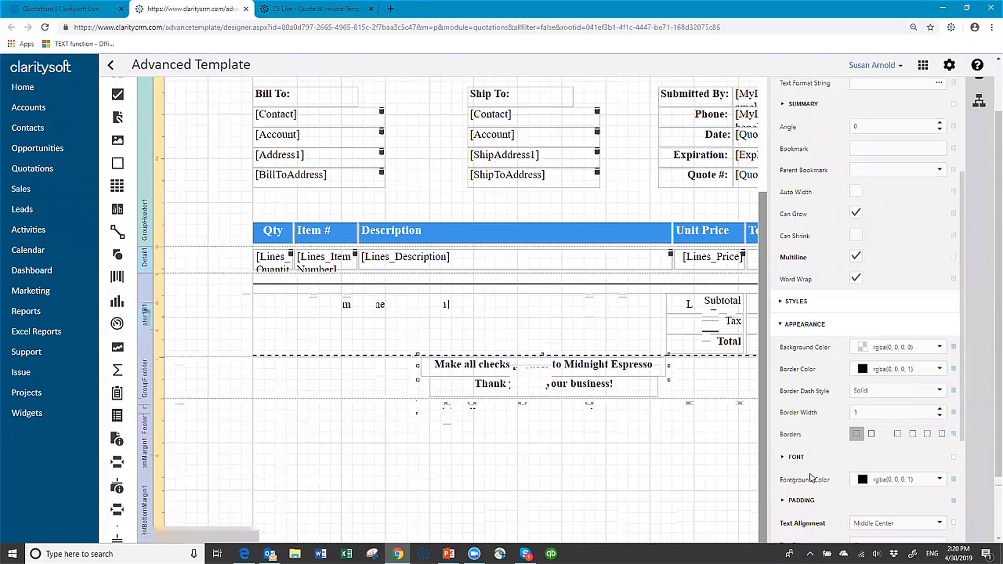
pyautogui.scroll(-4, 813, 457)
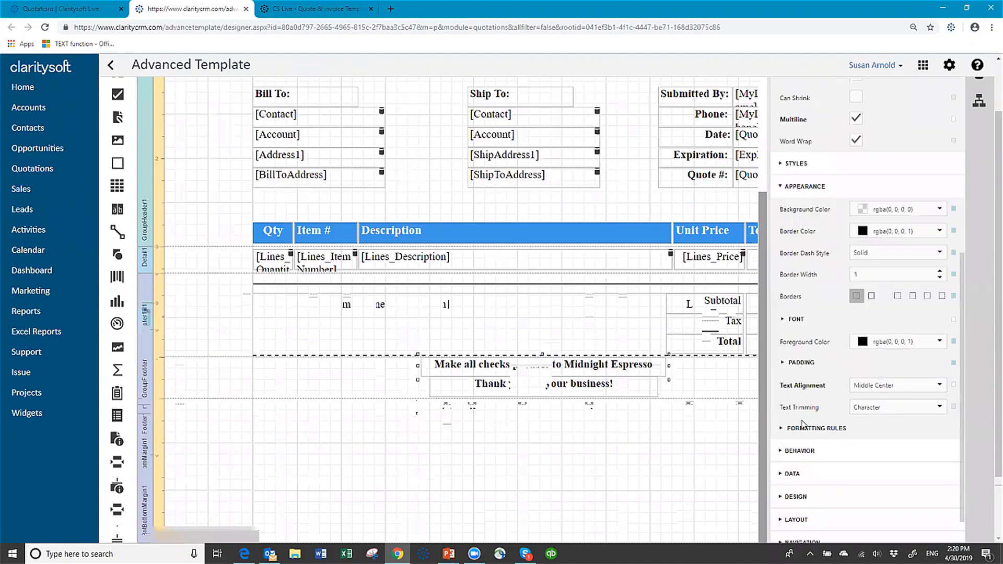
pyautogui.click(783, 320)
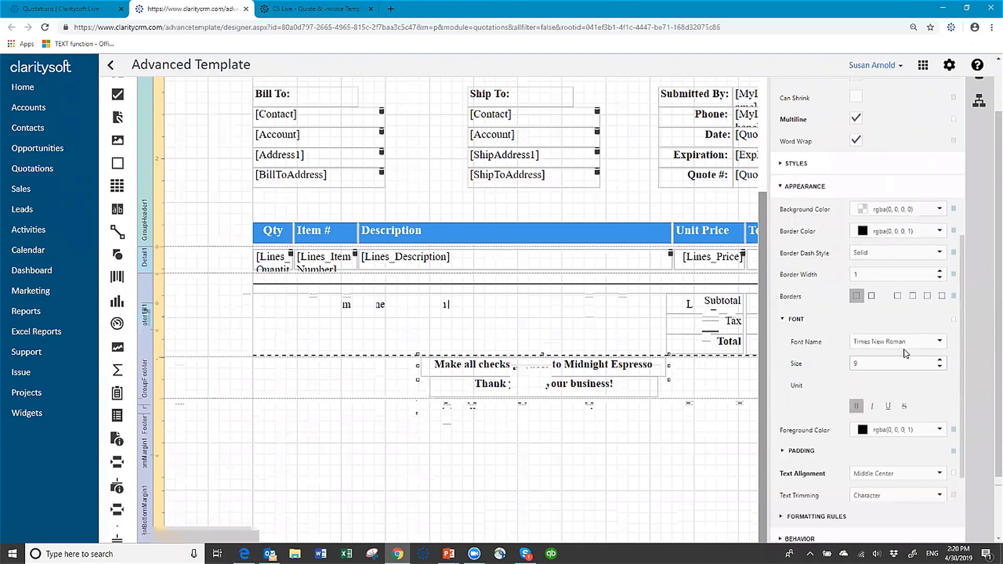
pyautogui.click(941, 342)
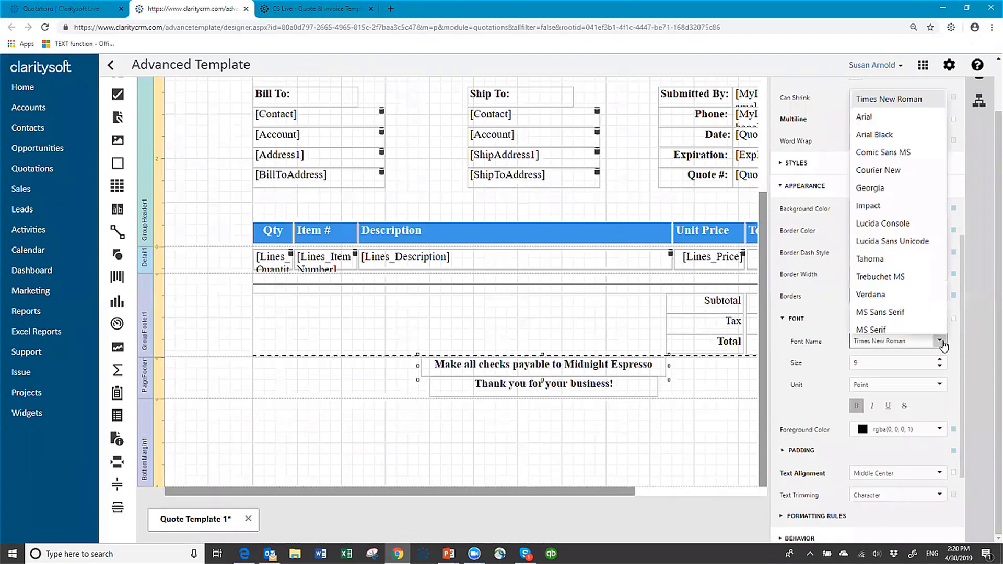
pyautogui.click(886, 313)
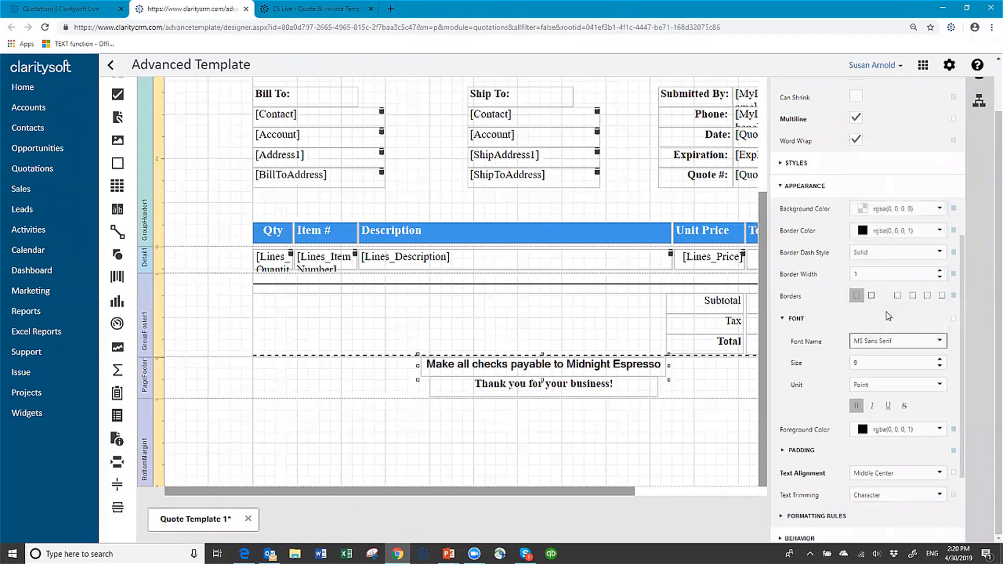
pyautogui.click(940, 387)
pyautogui.click(940, 387)
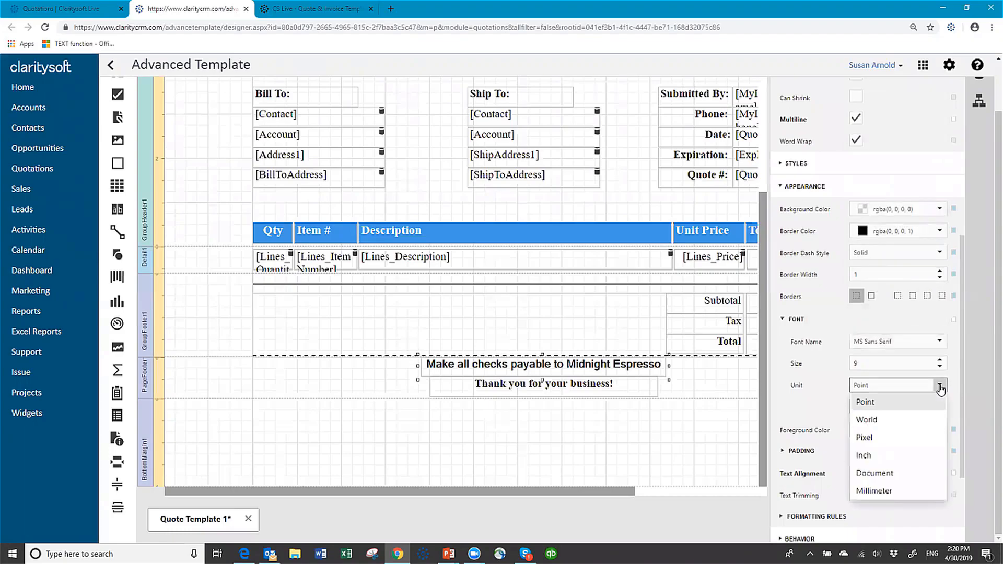
pyautogui.click(888, 387)
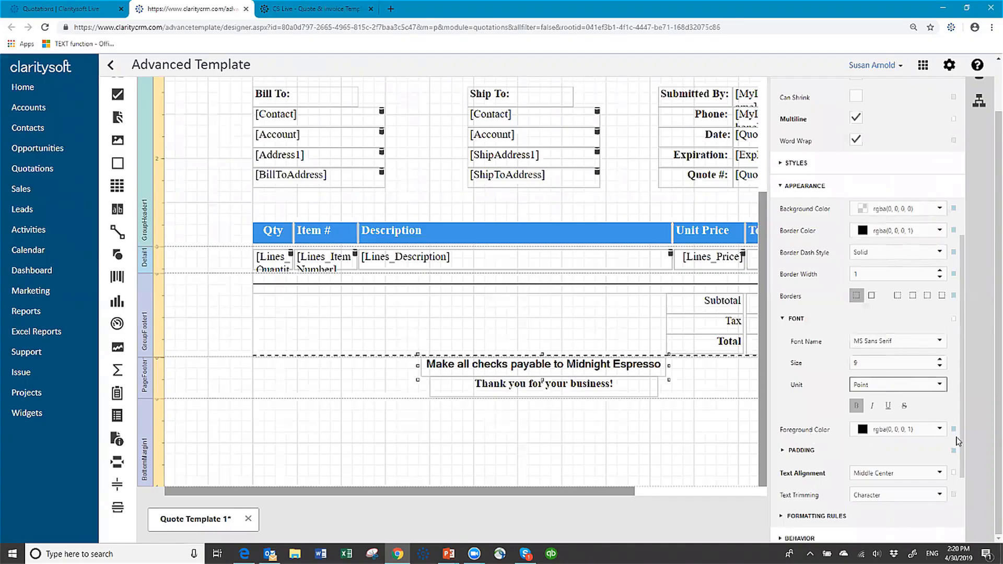
# Step: Set the checks-payable label's foreground color to the dark brown rgba(97, 68, 7, 1)
pyautogui.click(939, 430)
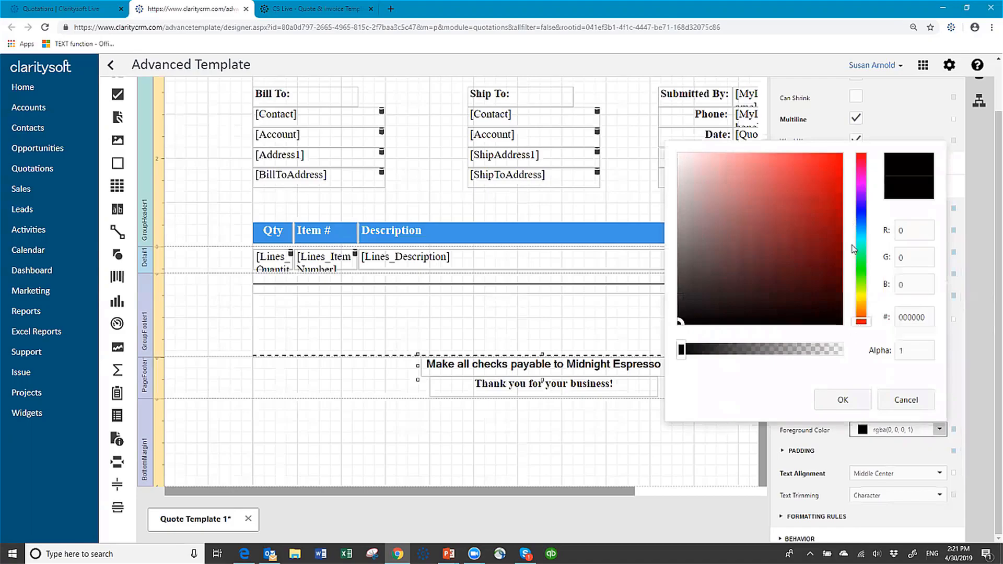
pyautogui.click(863, 305)
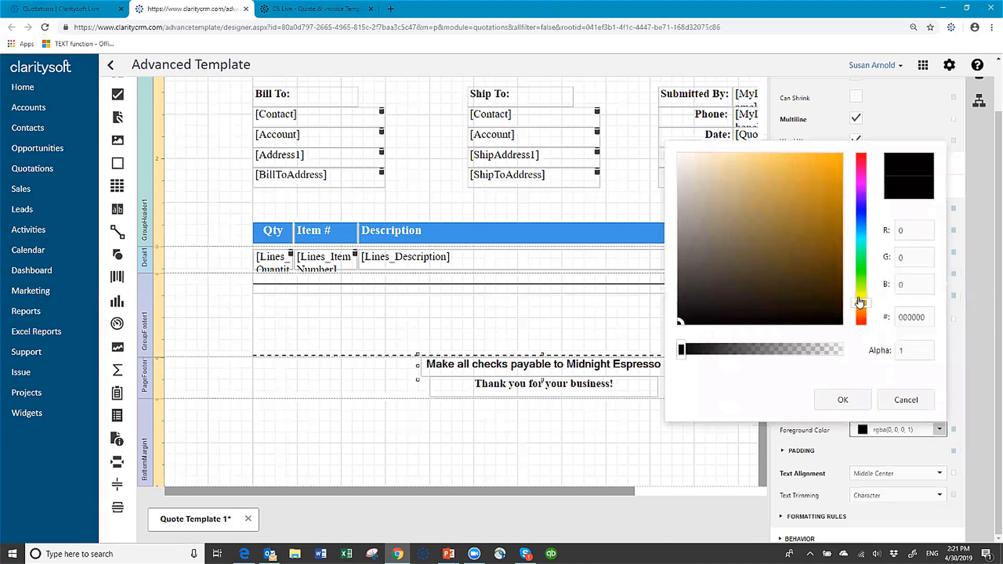
pyautogui.click(830, 259)
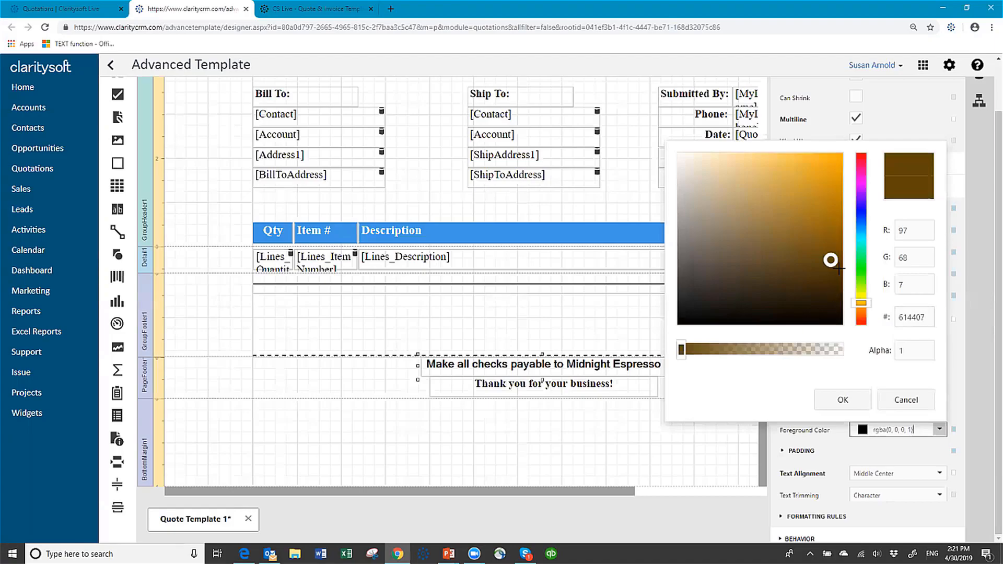
pyautogui.click(833, 247)
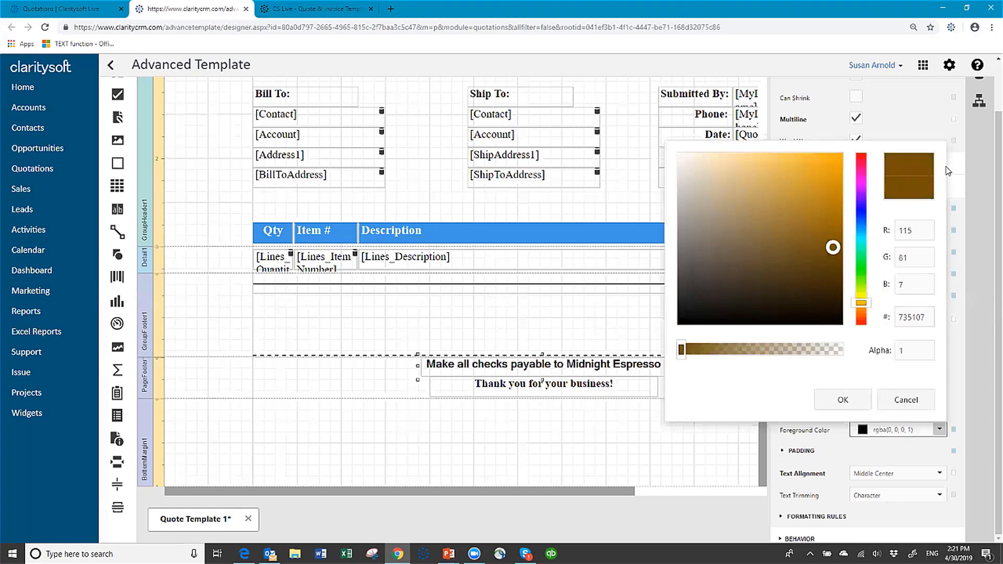
pyautogui.click(854, 402)
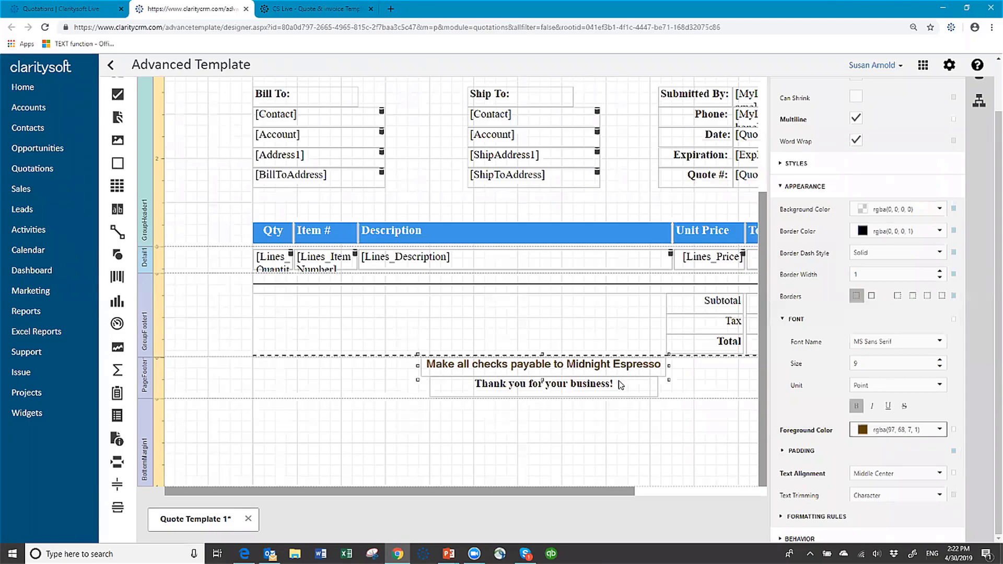
# Step: Set the foreground color of the "Thank you for your business!" label to hex 614407
pyautogui.click(637, 390)
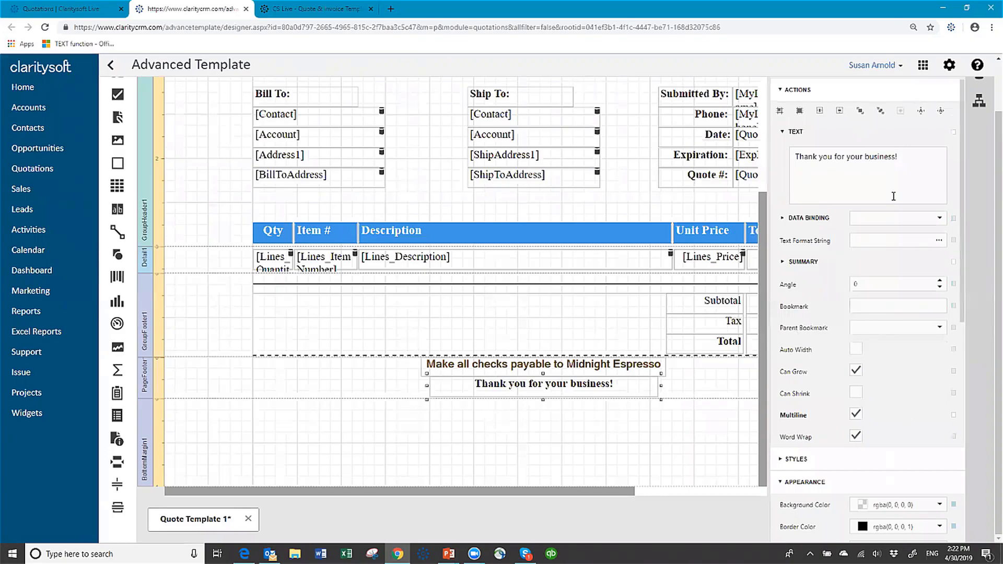
pyautogui.scroll(-1, 900, 441)
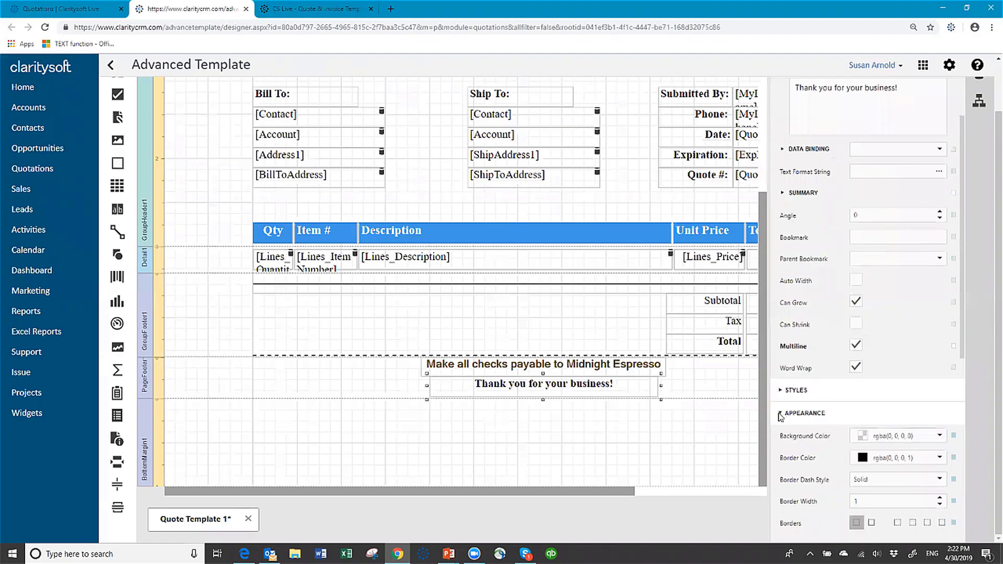
pyautogui.scroll(-2, 879, 479)
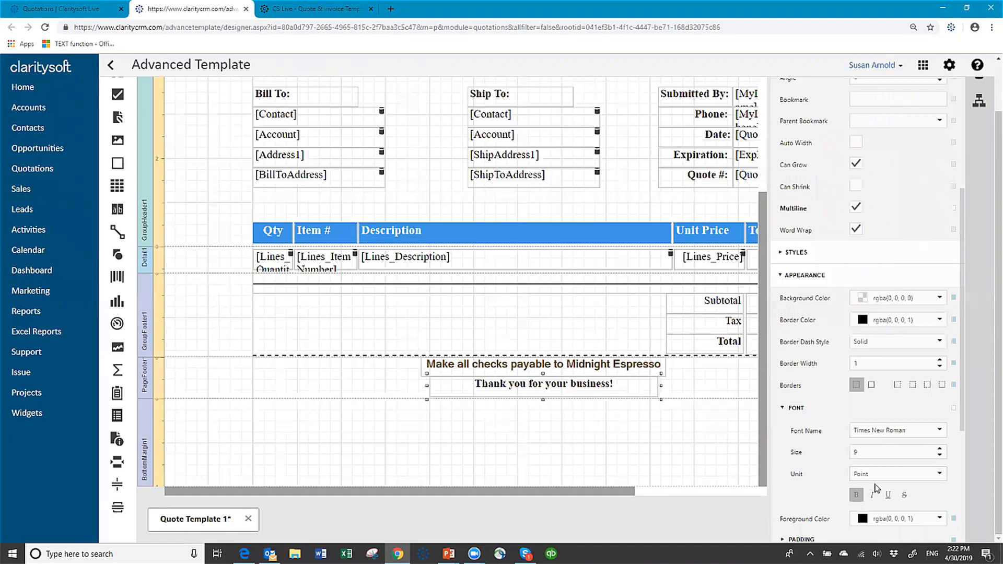
pyautogui.click(784, 409)
pyautogui.scroll(-2, 932, 446)
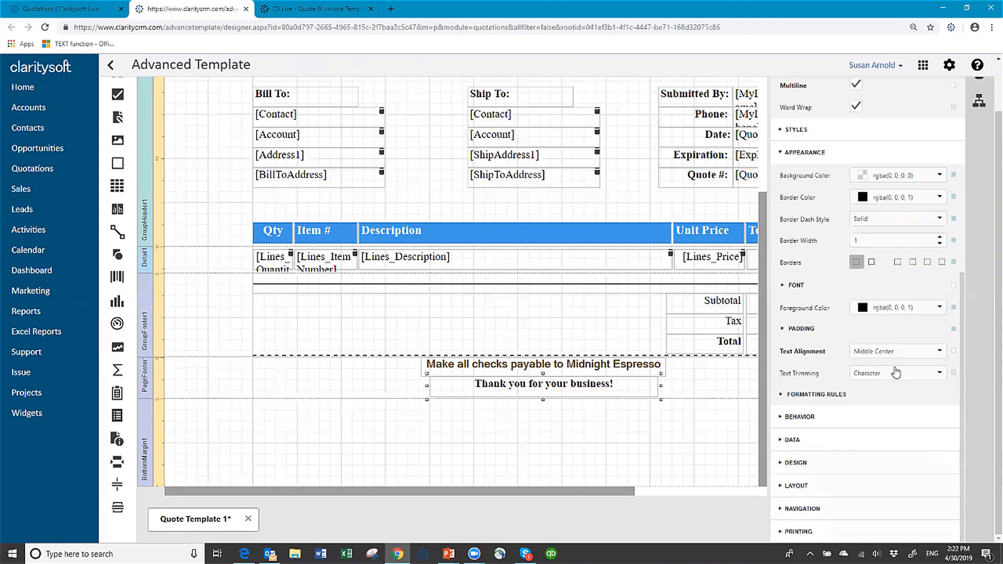
pyautogui.click(940, 311)
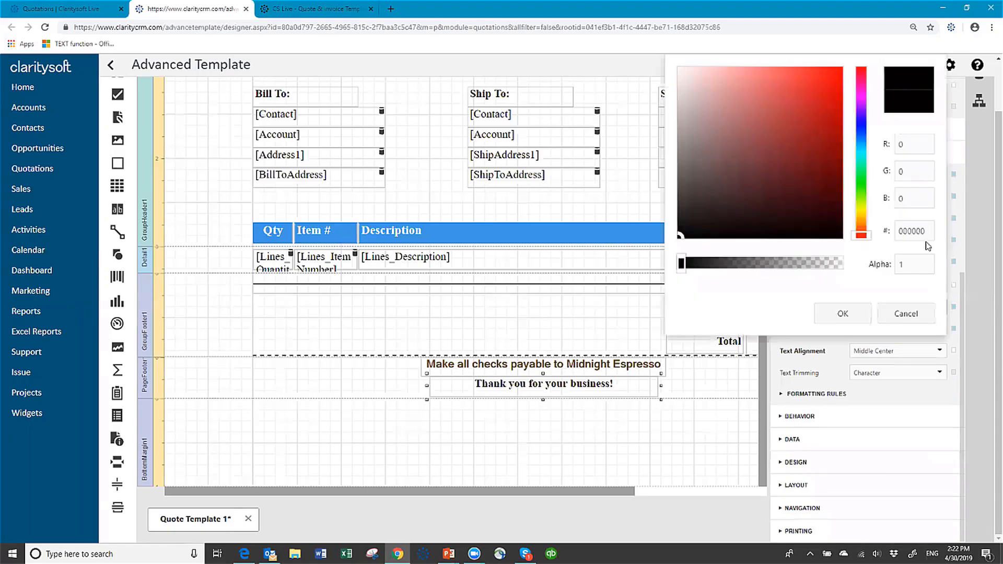
pyautogui.click(928, 231)
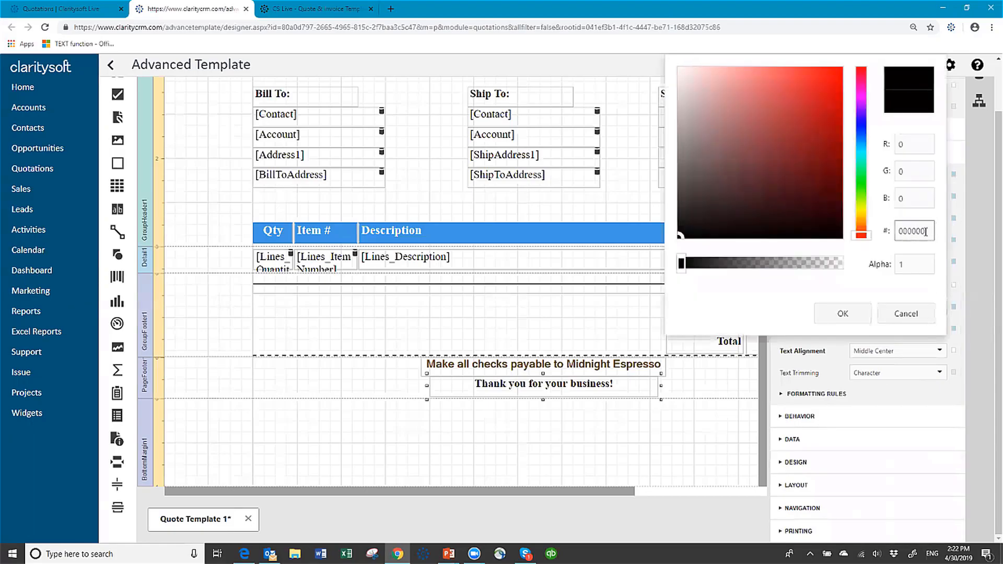
pyautogui.hotkey('ctrl', 'a')
pyautogui.write('614407')
pyautogui.press('Tab')
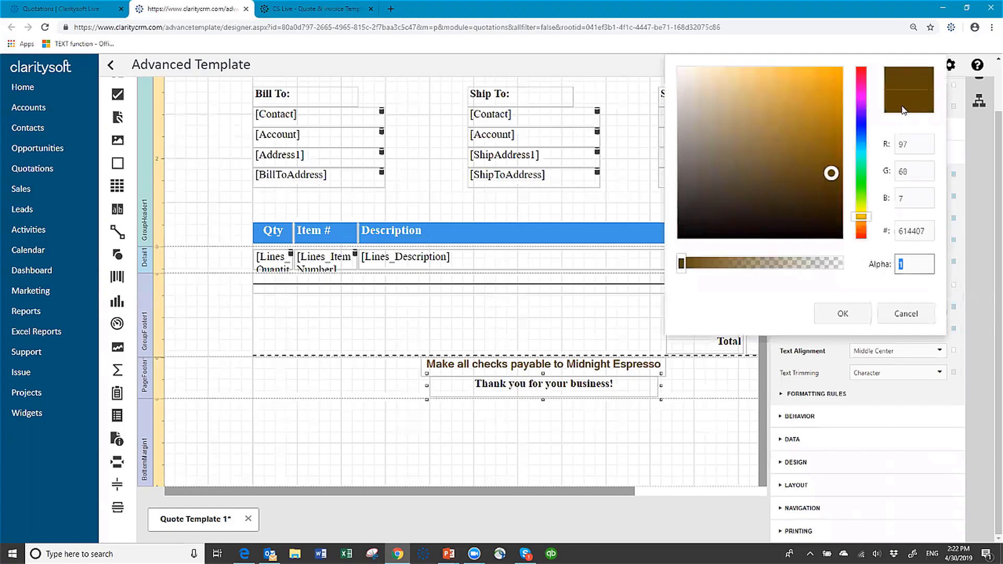
pyautogui.click(842, 315)
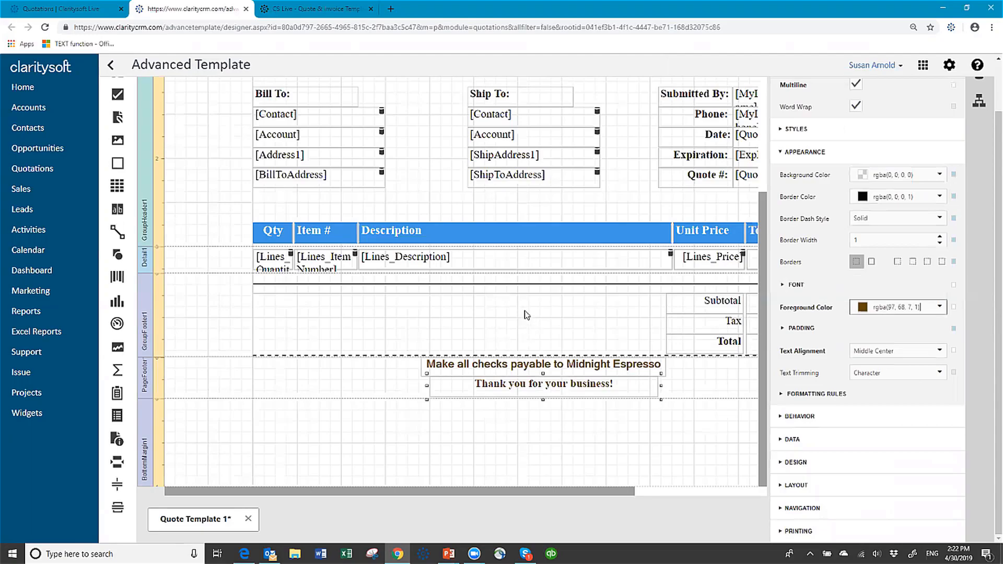
pyautogui.scroll(3, 519, 290)
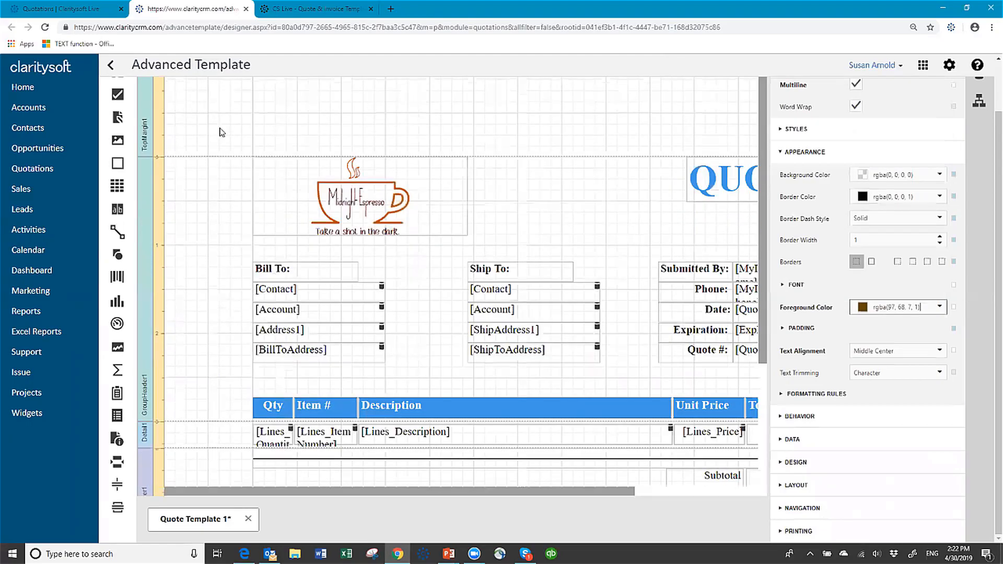
# Step: Save the template with the footer label changes made so far
pyautogui.scroll(1, 221, 129)
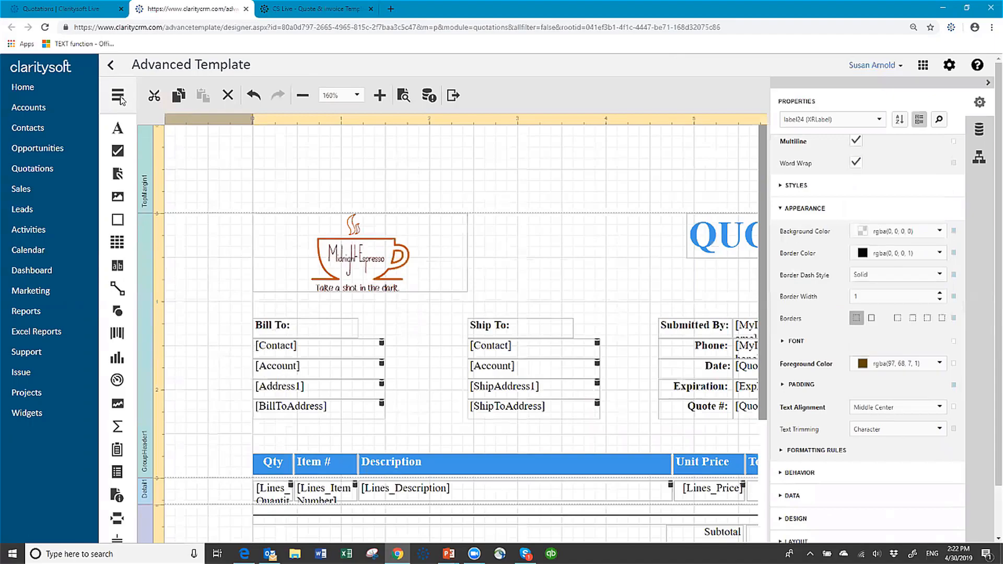
pyautogui.click(120, 98)
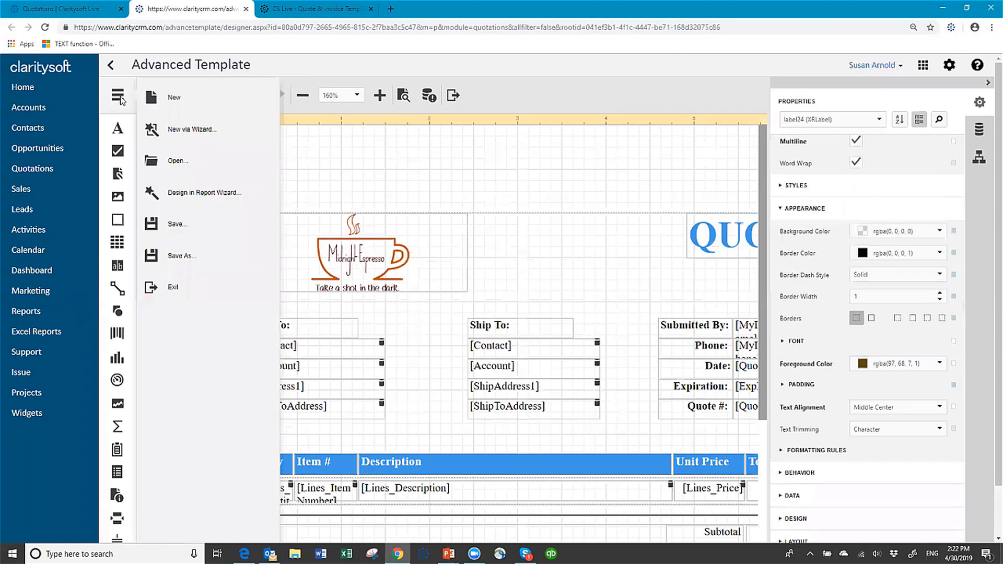
pyautogui.click(177, 224)
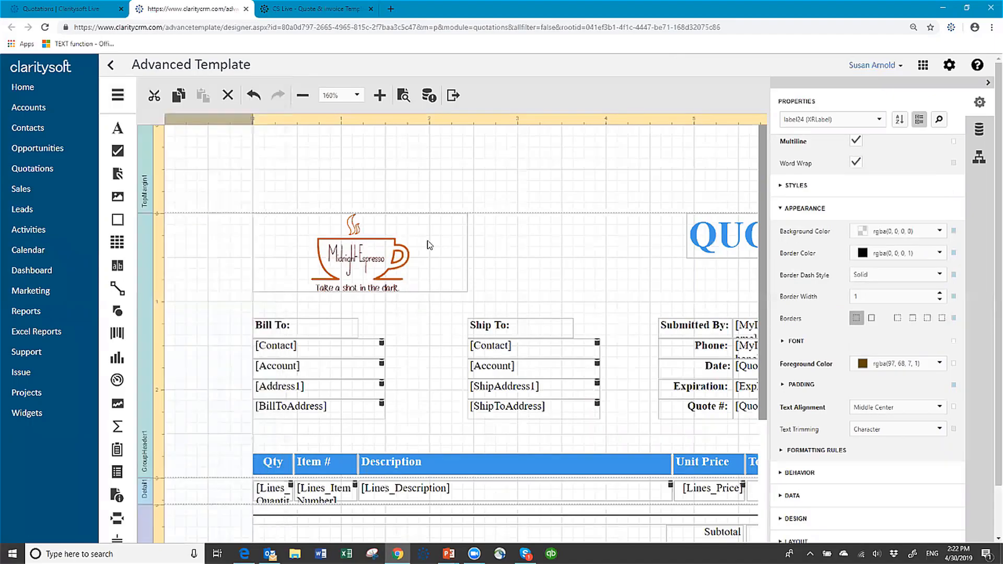
# Step: Change the text of the header's large blue title label to QUOTATION
pyautogui.click(648, 259)
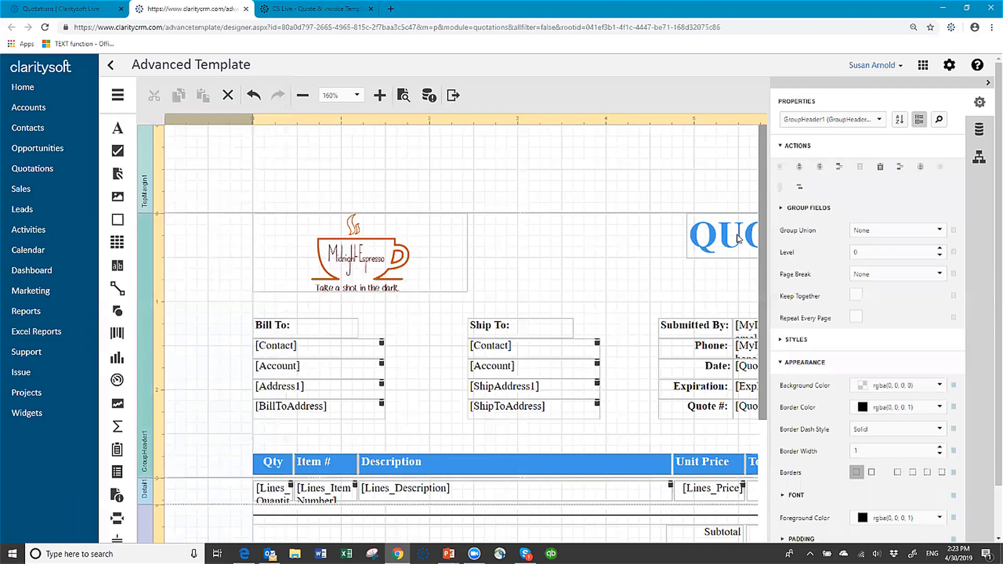
pyautogui.click(738, 239)
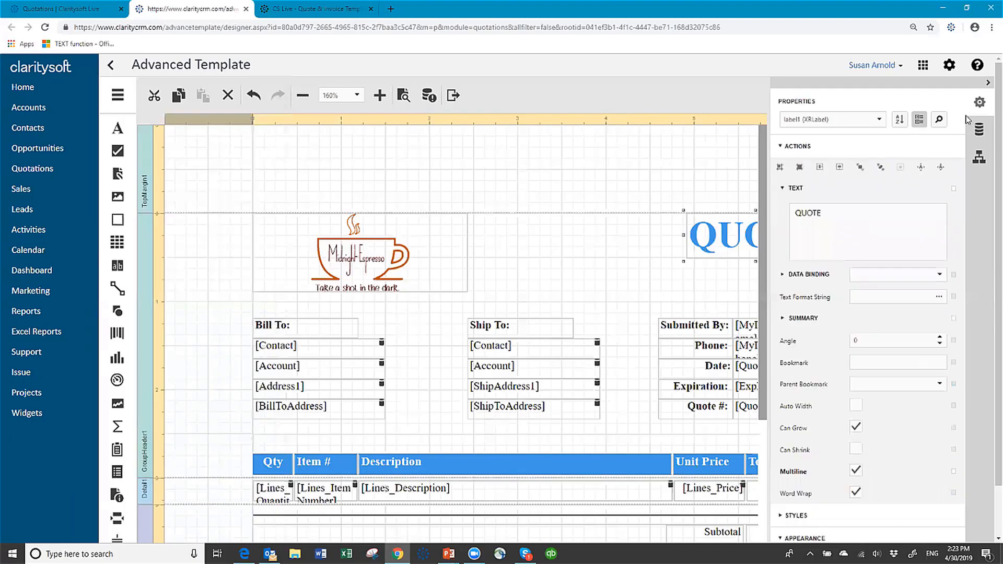
pyautogui.click(988, 83)
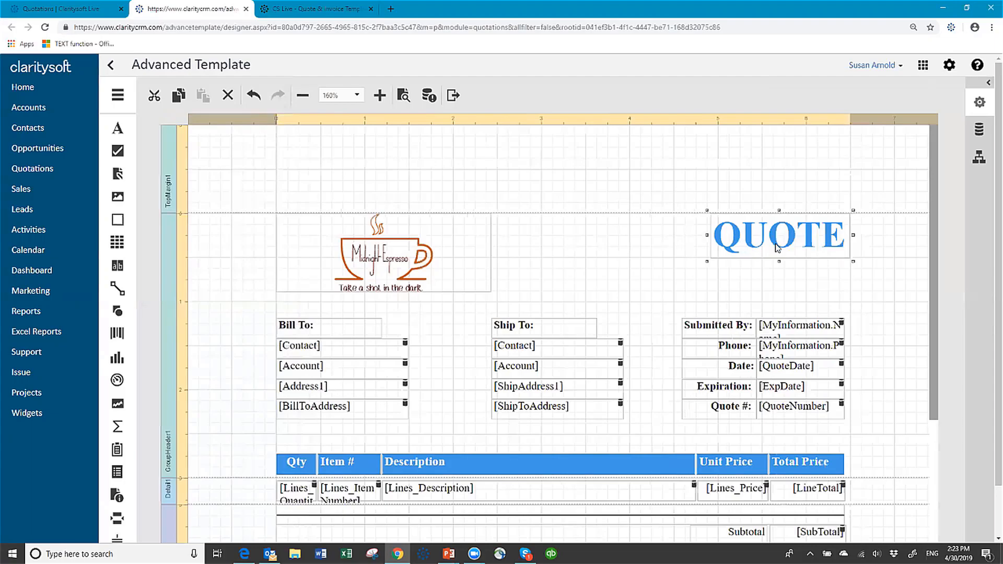
pyautogui.click(980, 102)
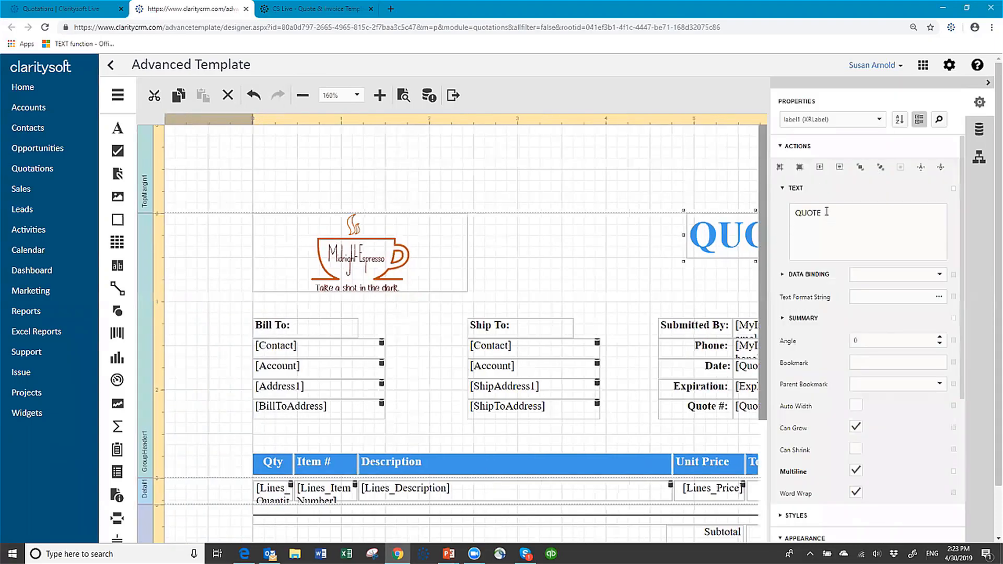
pyautogui.click(829, 215)
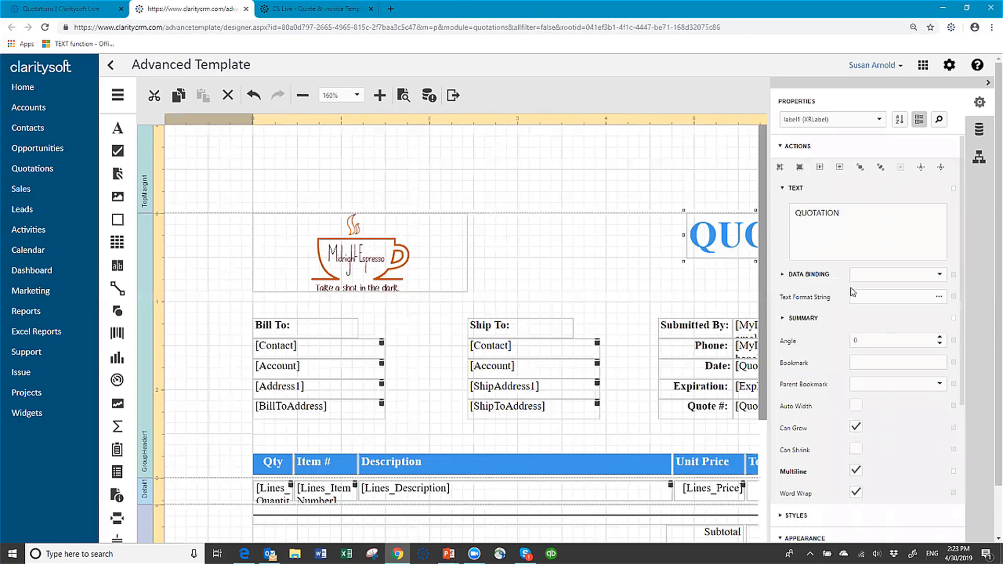
# Step: Set the QUOTATION title's font to MS Sans Serif at size 25, keeping Point as the unit
pyautogui.scroll(-3, 877, 378)
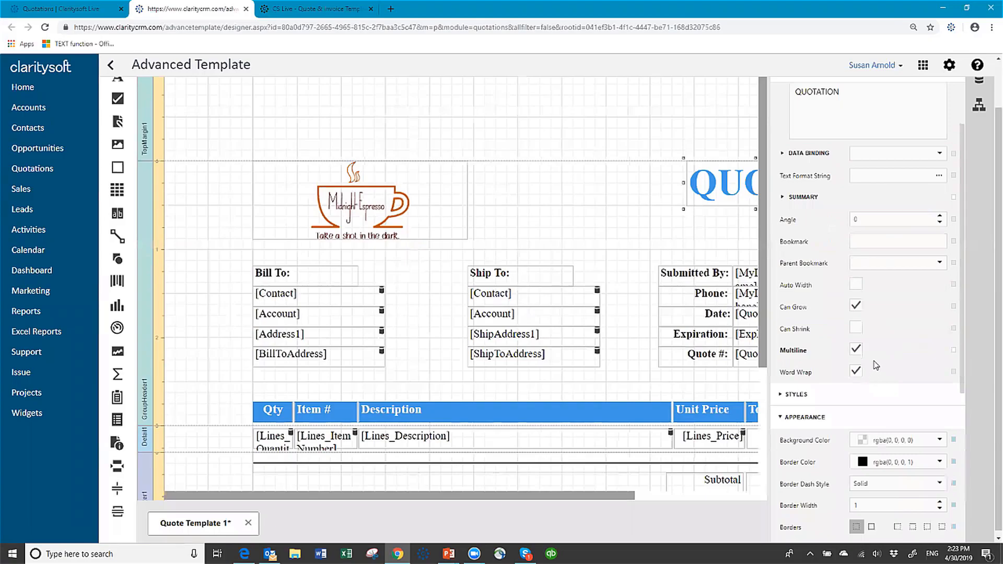
pyautogui.scroll(-3, 874, 369)
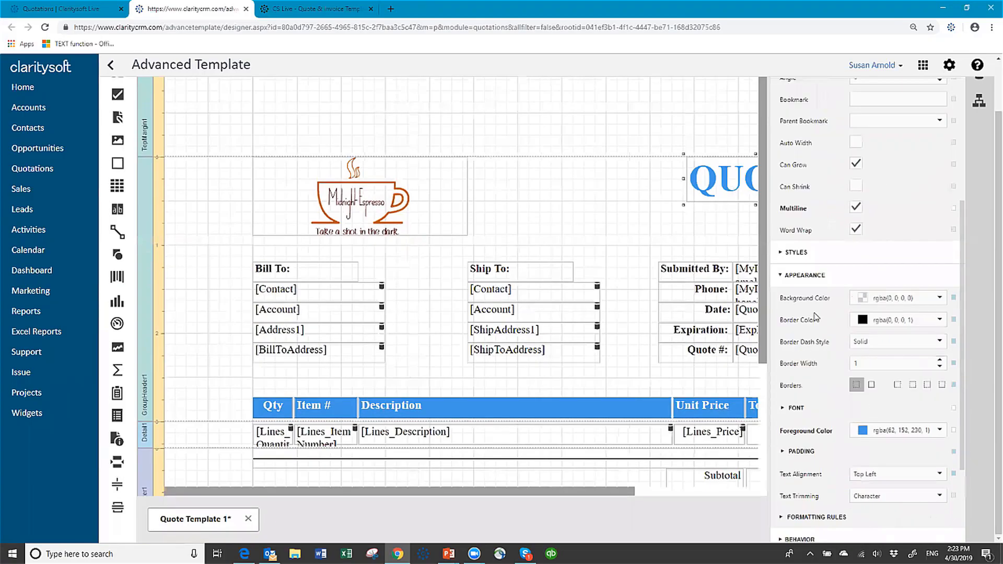
pyautogui.click(783, 408)
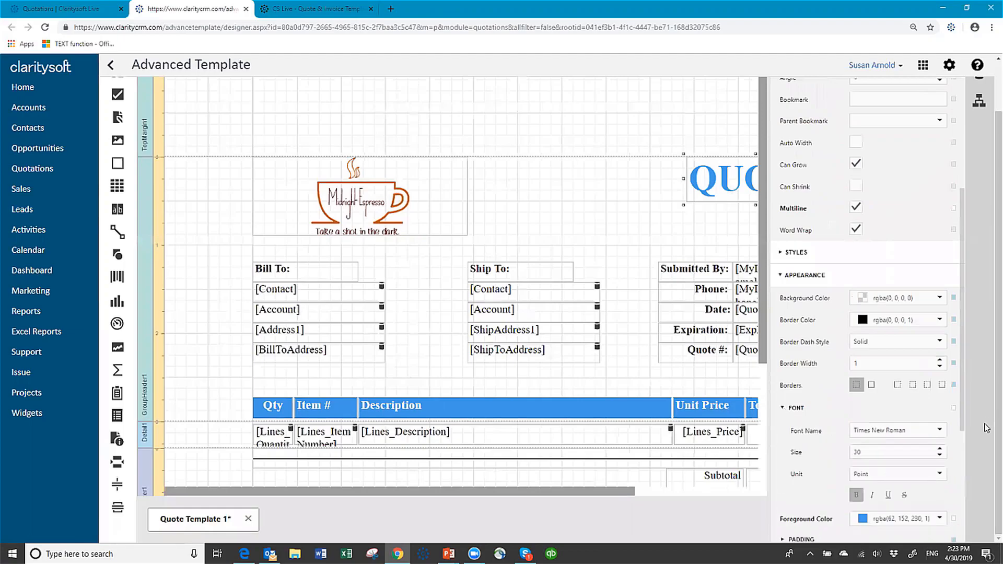
pyautogui.click(939, 430)
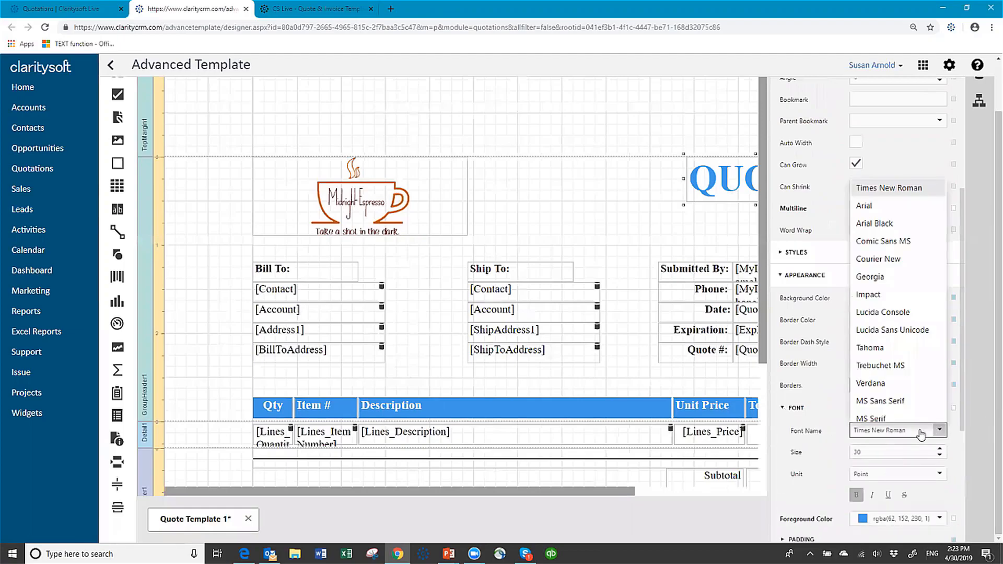
pyautogui.click(893, 401)
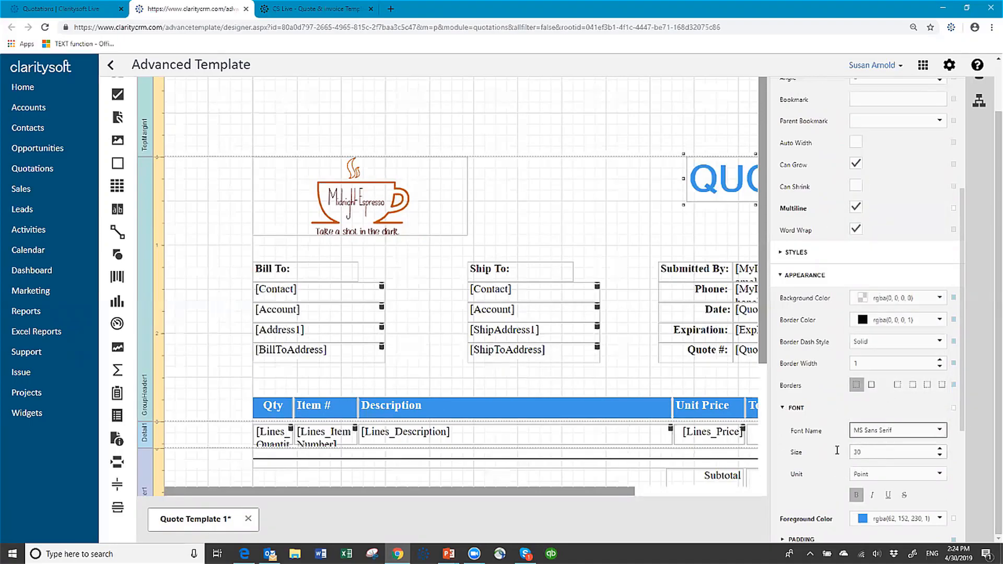
pyautogui.press('Tab')
pyautogui.write('2')
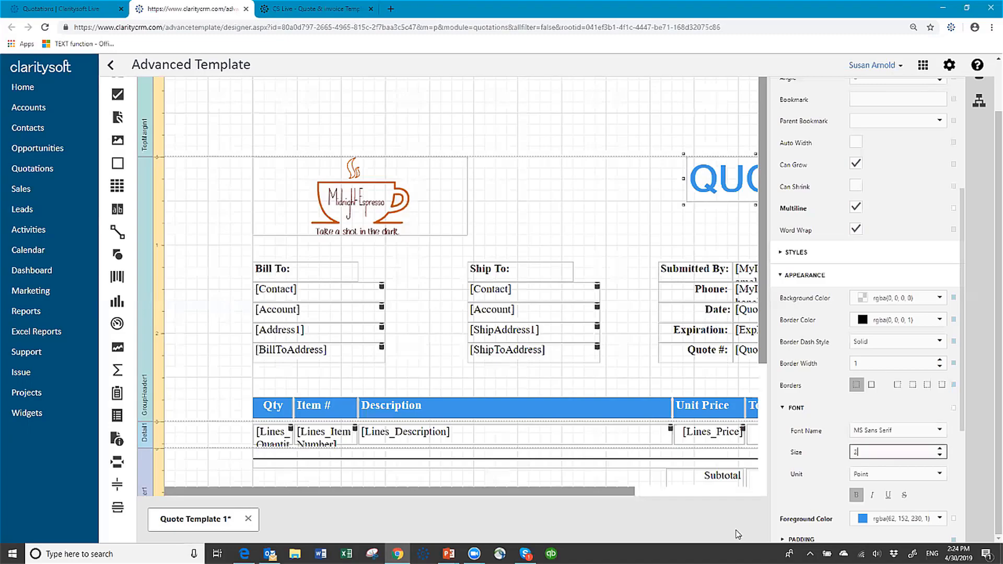
pyautogui.write('5')
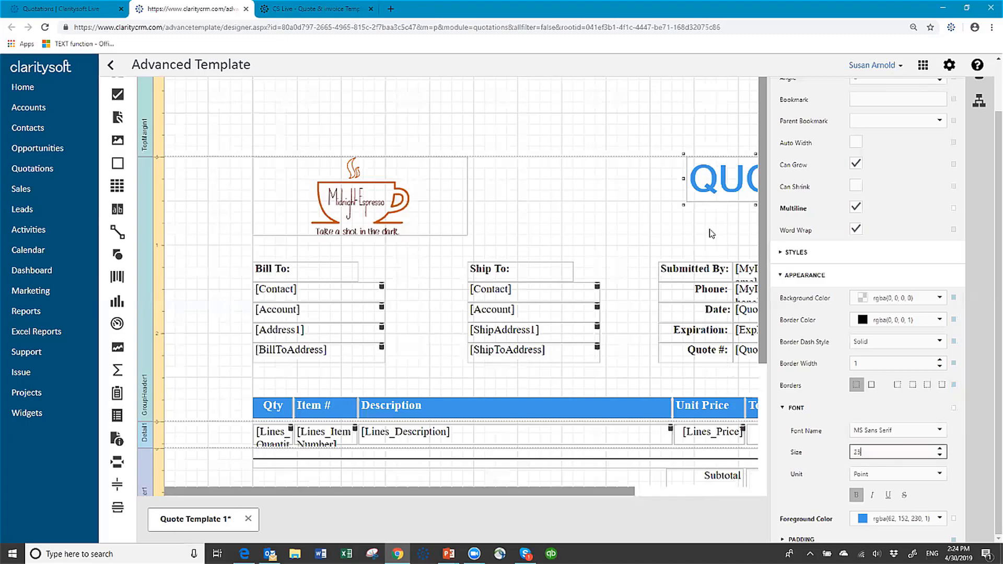
pyautogui.press('Tab')
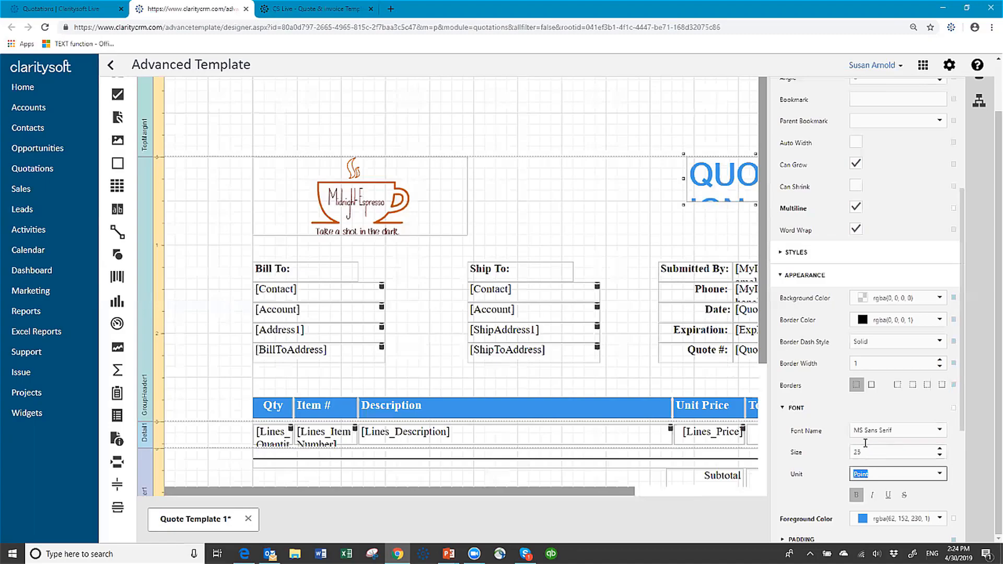
# Step: Set the foreground color of the QUOTATION title to hex 614407
pyautogui.scroll(-1, 849, 524)
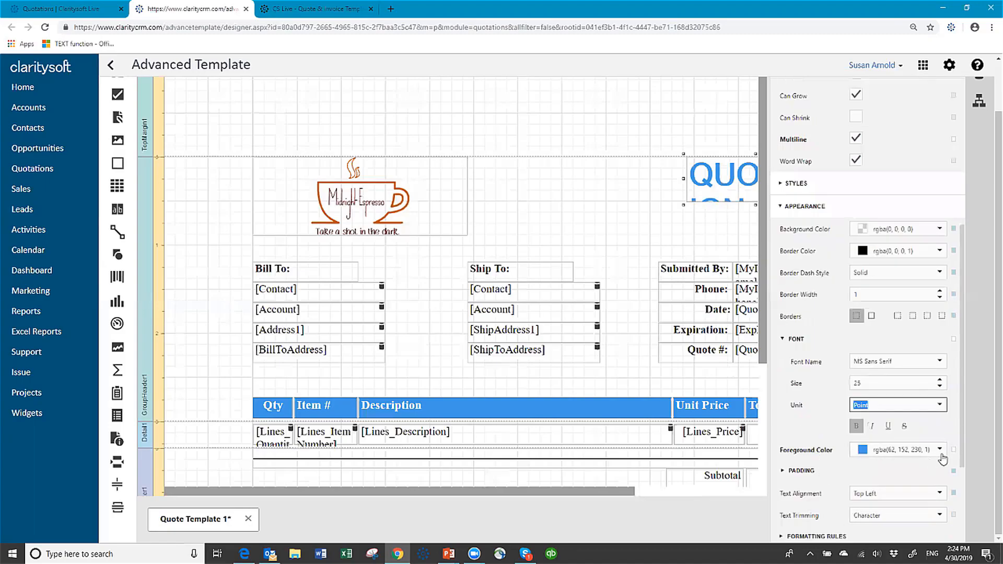
pyautogui.click(940, 450)
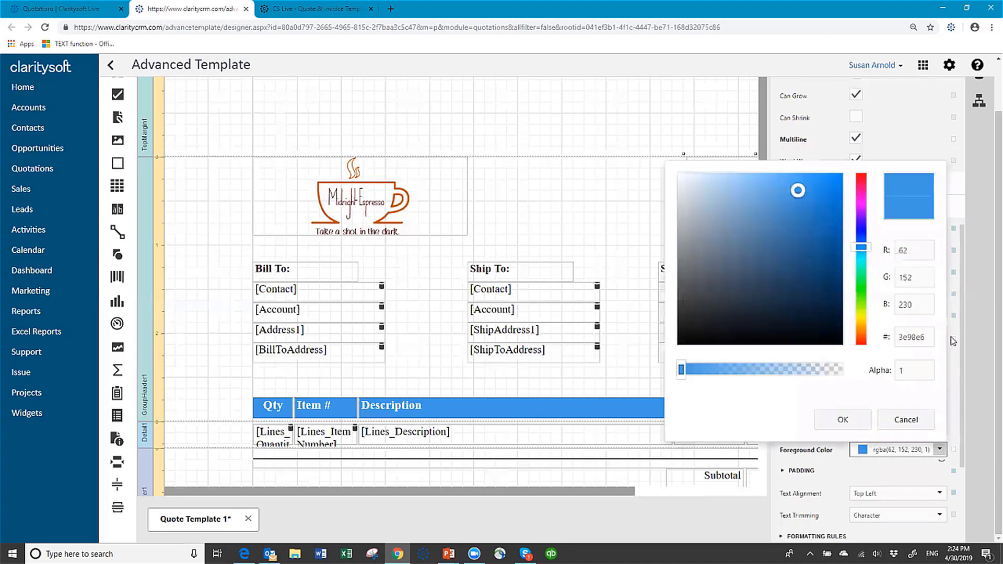
pyautogui.doubleClick(924, 338)
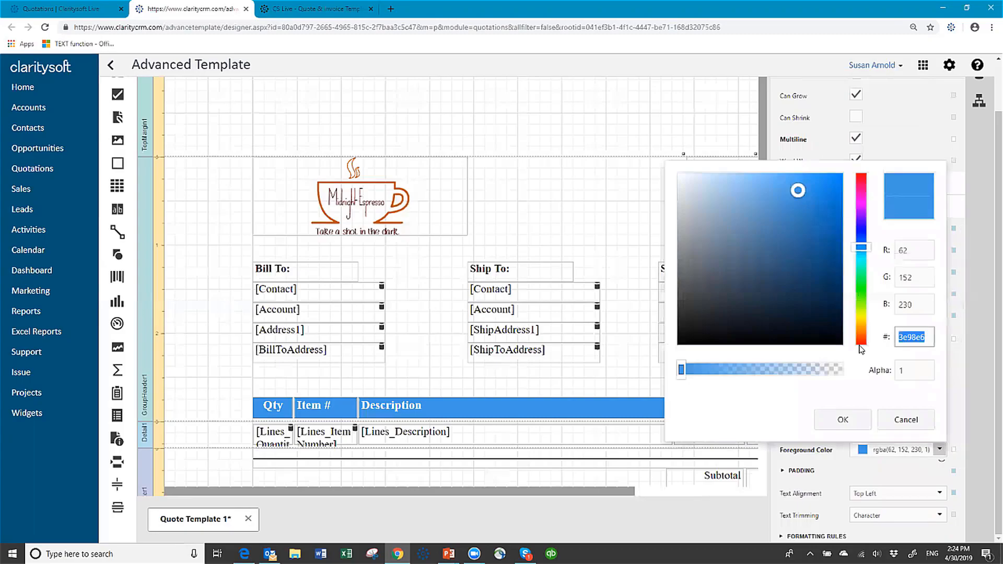
pyautogui.write('614407')
pyautogui.press('Tab')
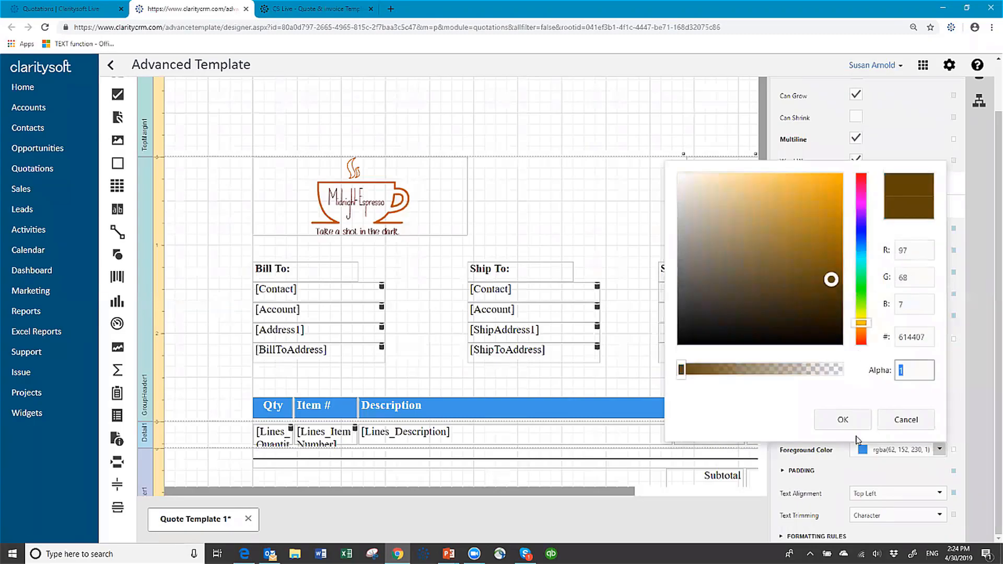
pyautogui.click(840, 420)
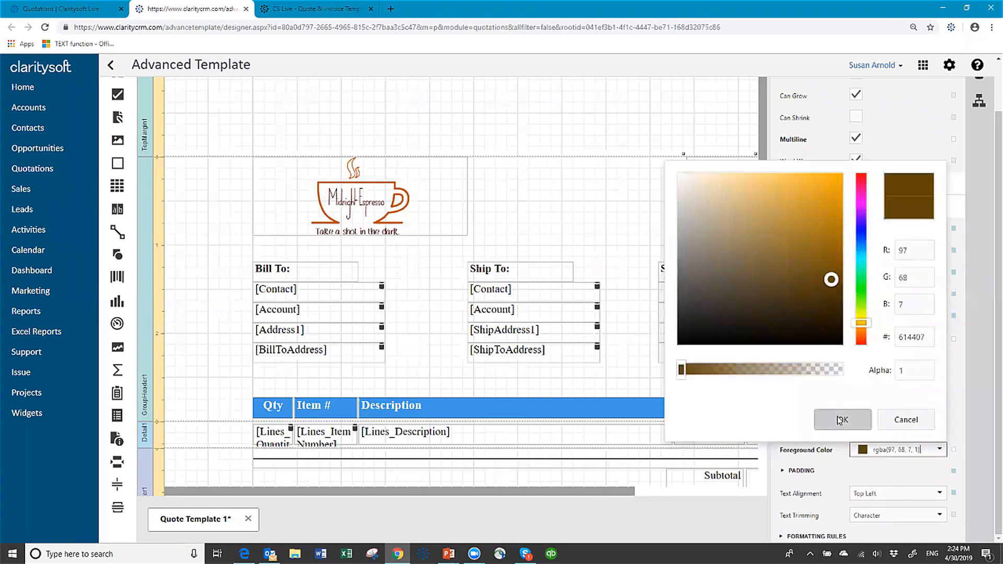
# Step: Widen the QUOTATION title's box leftward to about 2.5 inches and nudge it down to line up with the middle of the logo
pyautogui.scroll(5, 943, 122)
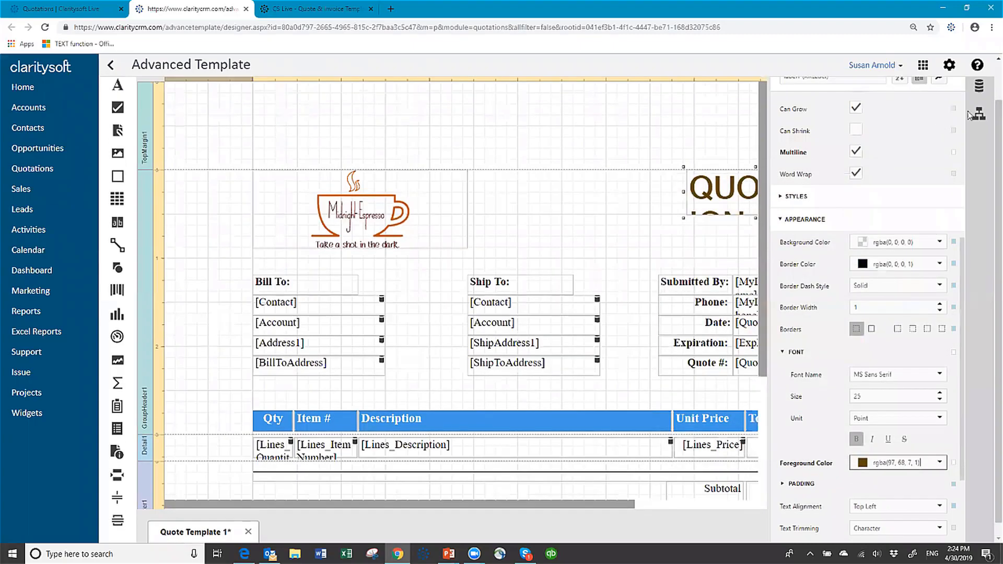
pyautogui.click(988, 84)
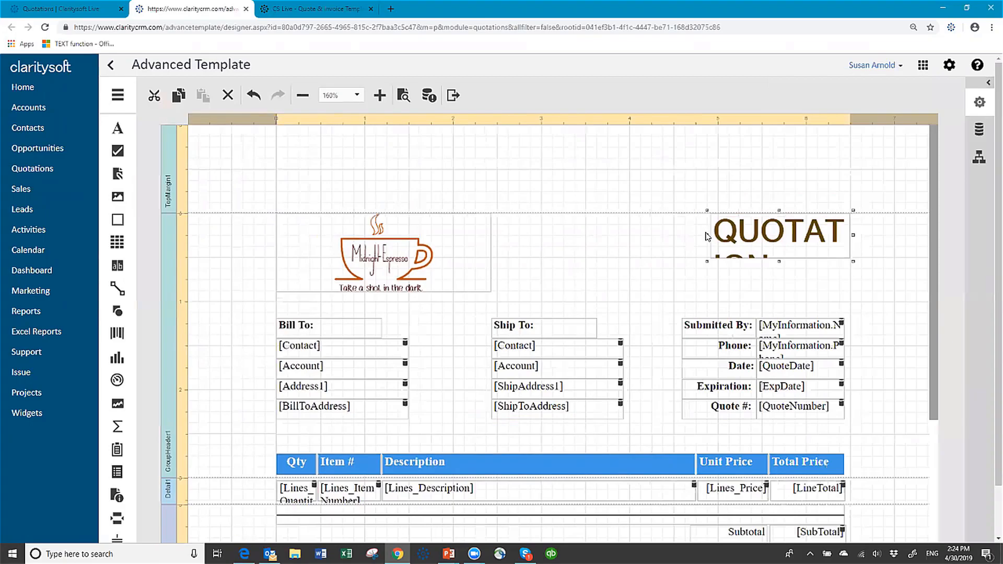
pyautogui.moveTo(707, 234); pyautogui.dragTo(630, 233)
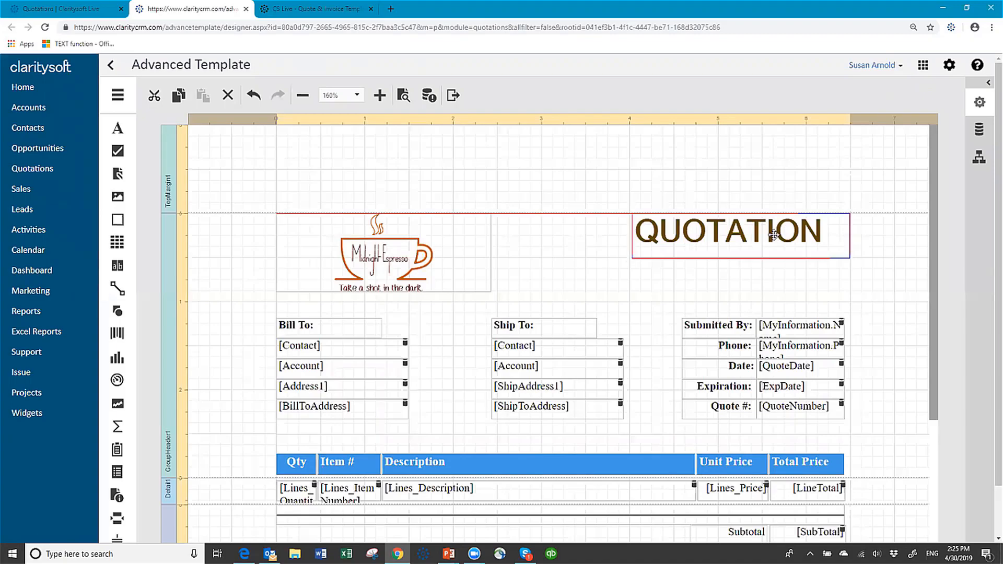
pyautogui.press('Down')
pyautogui.press('Down')
pyautogui.press('Down')
pyautogui.press('Down')
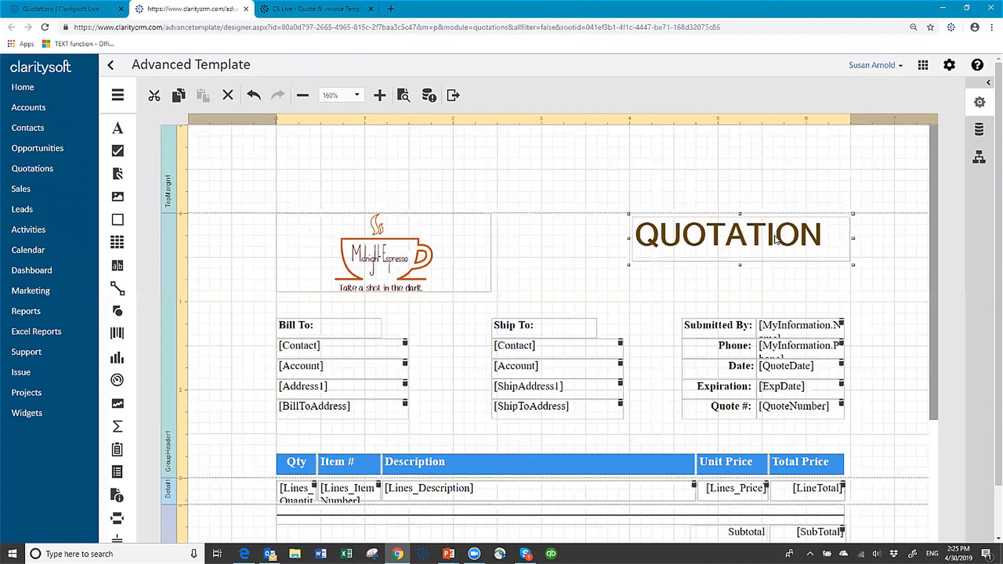
pyautogui.press('Down')
pyautogui.press('Down')
pyautogui.press('Down')
pyautogui.press('Down')
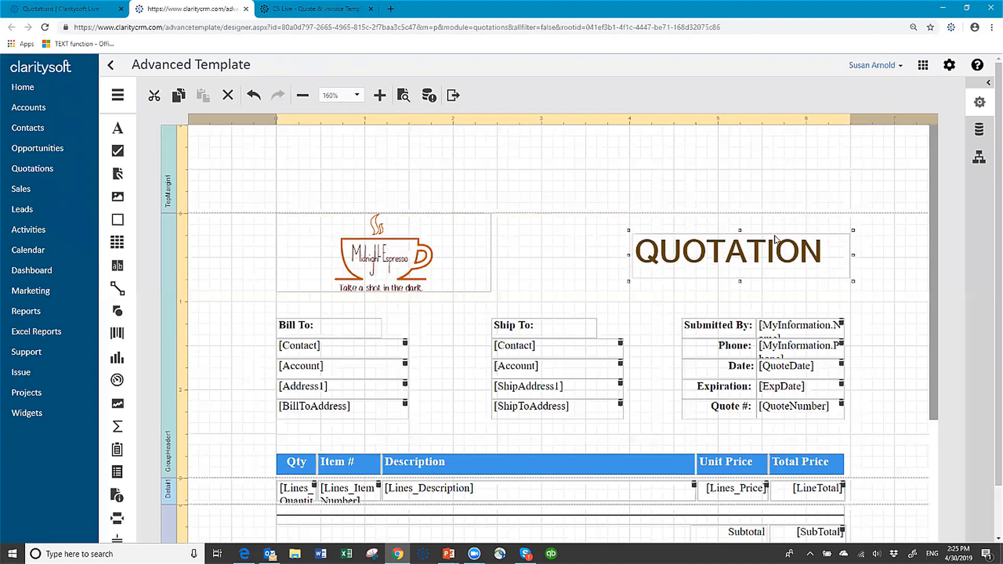
pyautogui.press('Down')
pyautogui.press('Down')
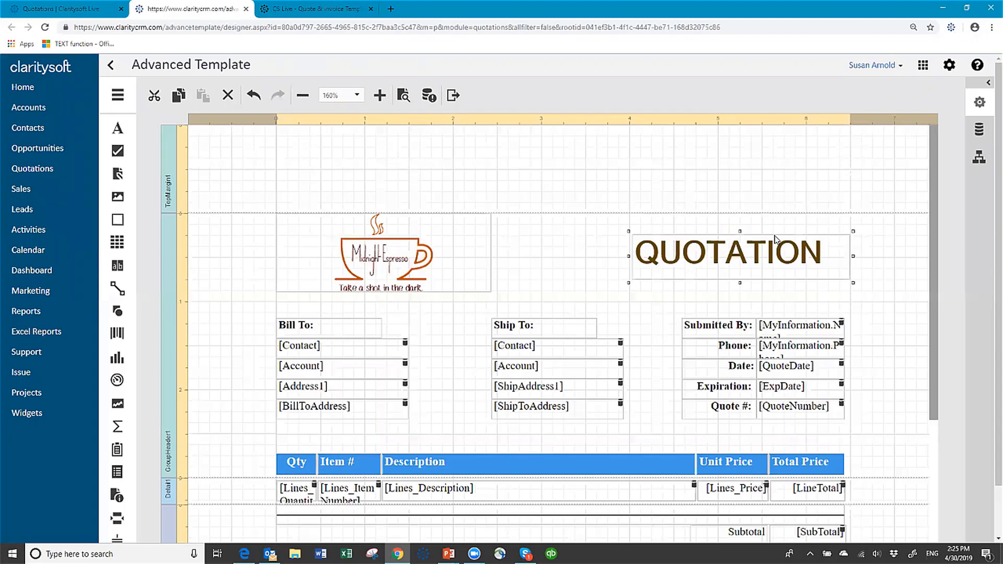
pyautogui.press('Down')
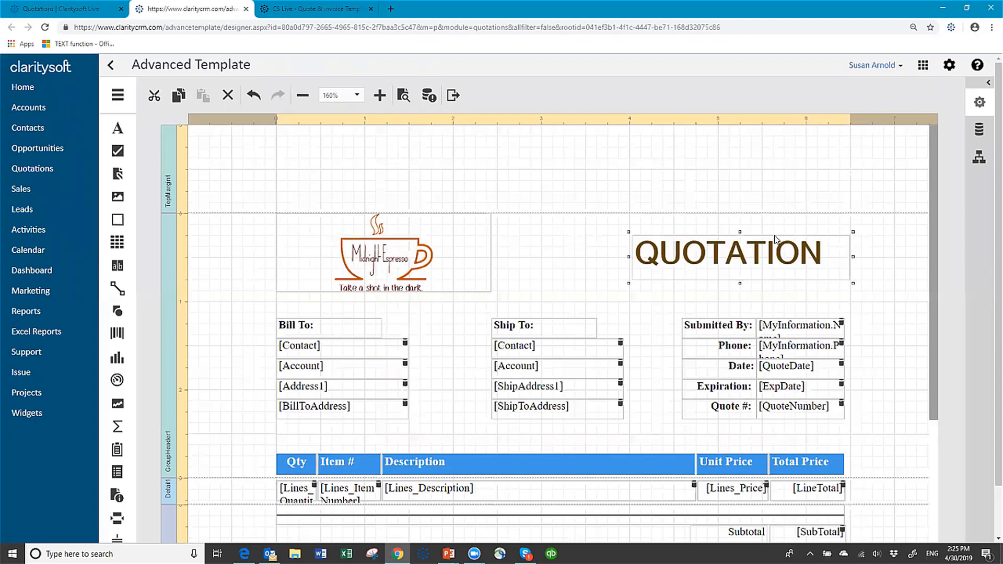
# Step: Set the text alignment of the QUOTATION title to Middle Right
pyautogui.click(980, 104)
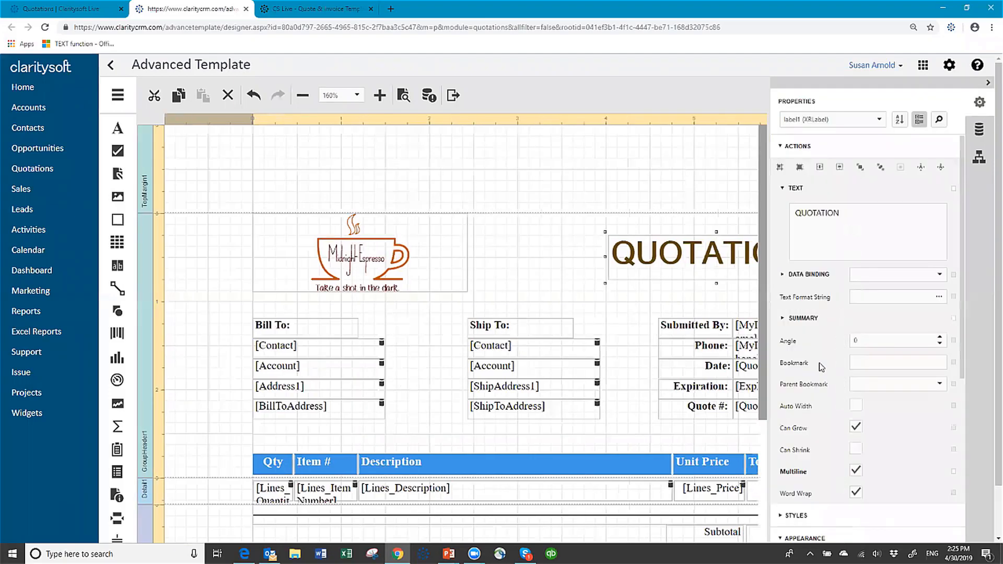
pyautogui.scroll(-4, 803, 354)
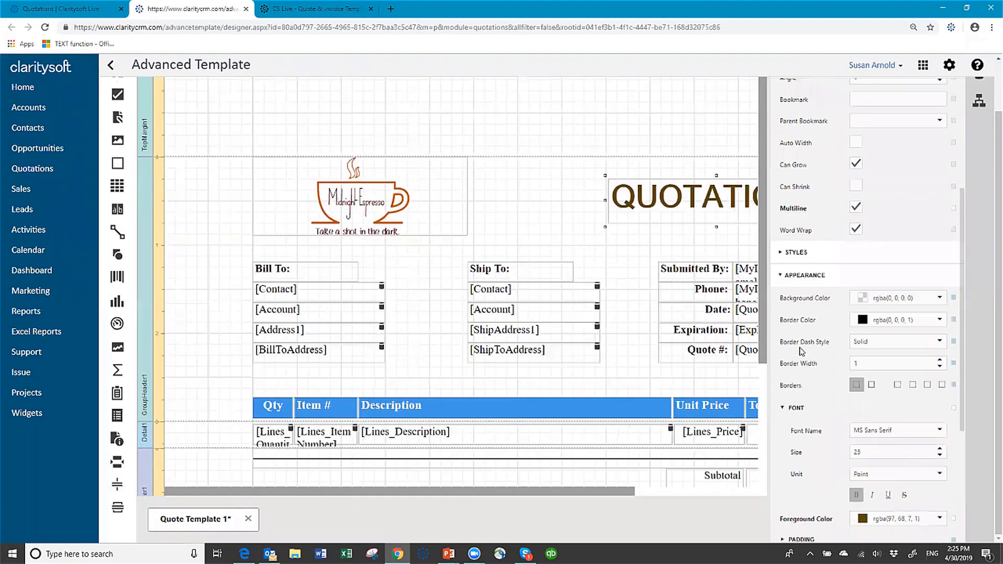
pyautogui.scroll(-3, 801, 351)
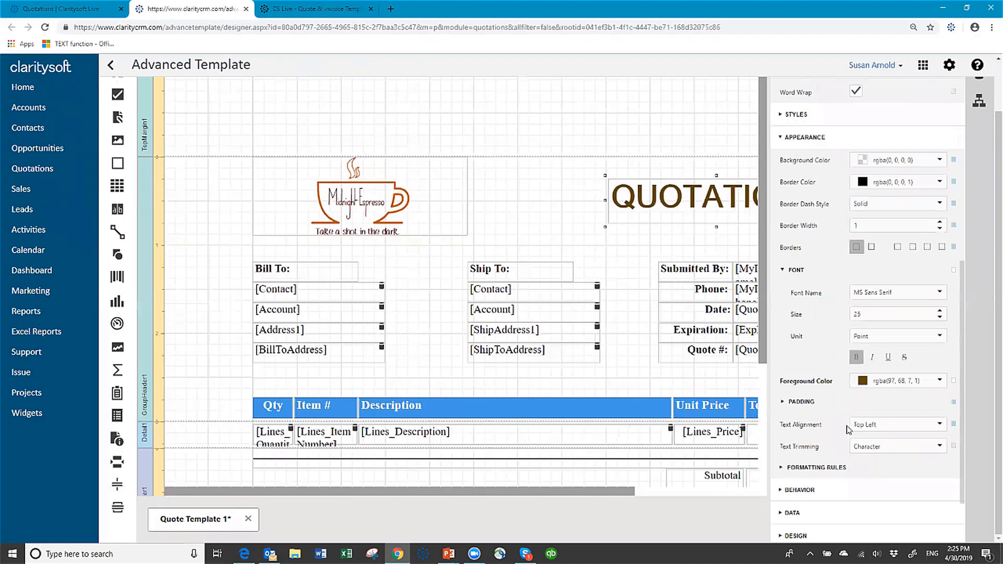
pyautogui.click(940, 428)
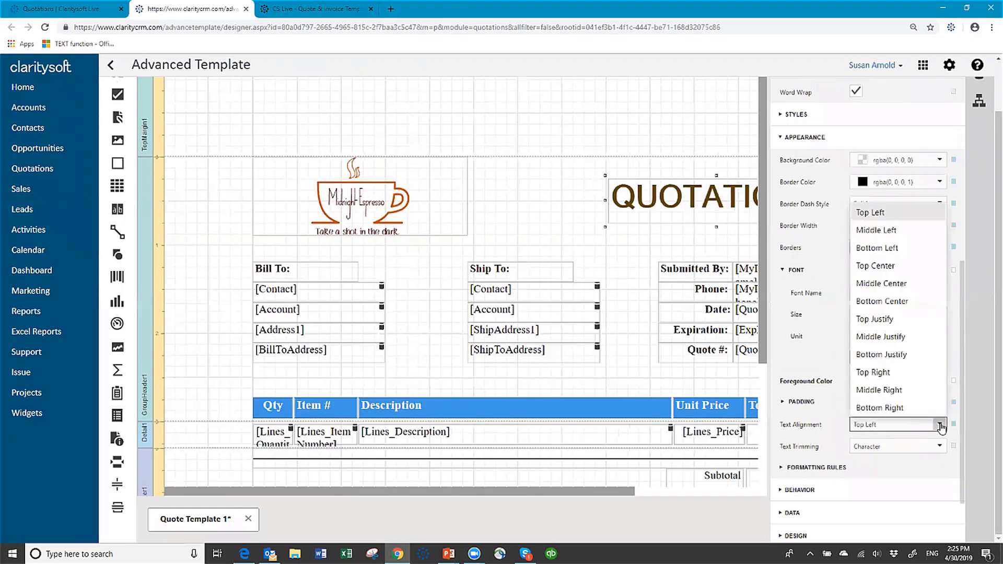
pyautogui.click(889, 391)
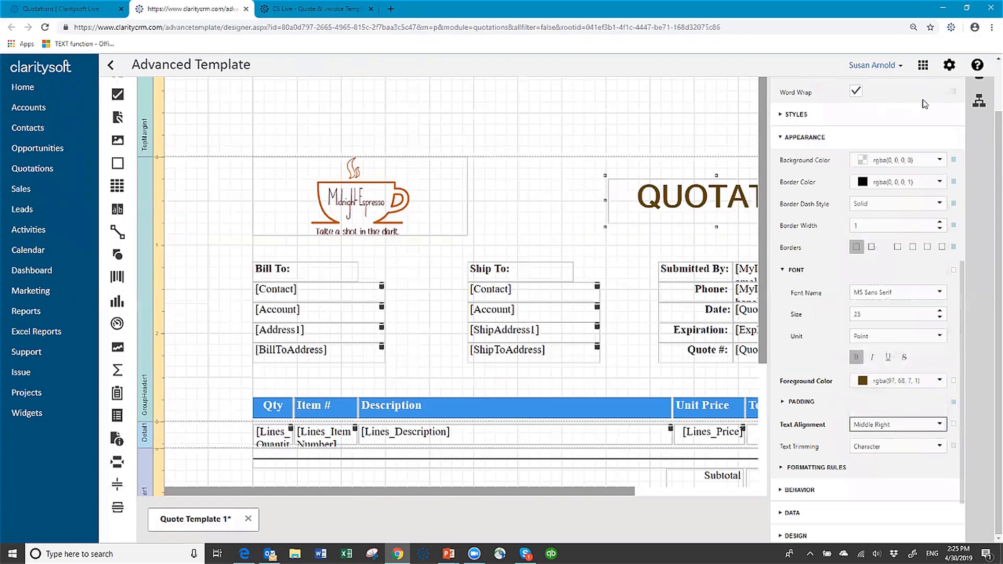
pyautogui.scroll(10, 916, 103)
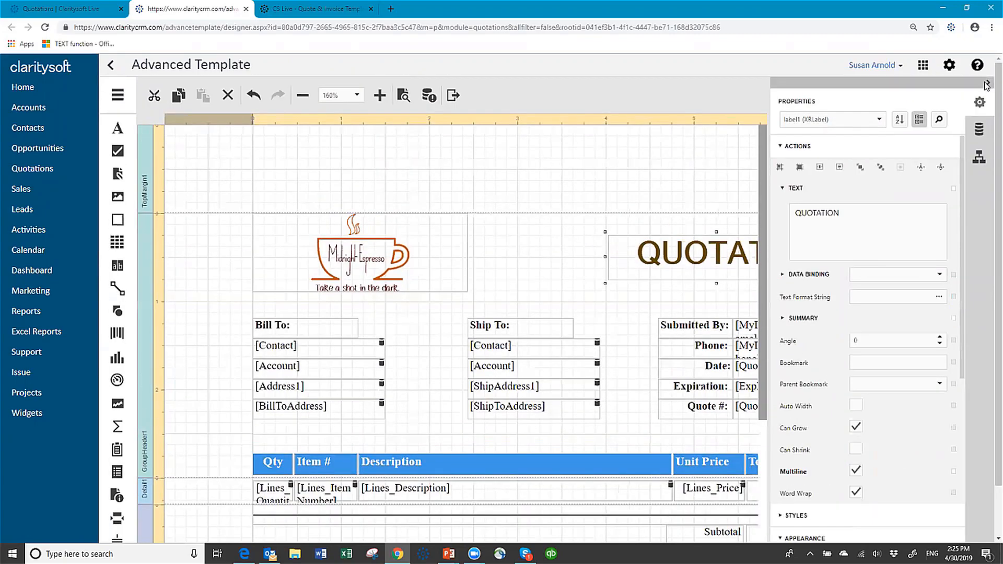
pyautogui.click(987, 83)
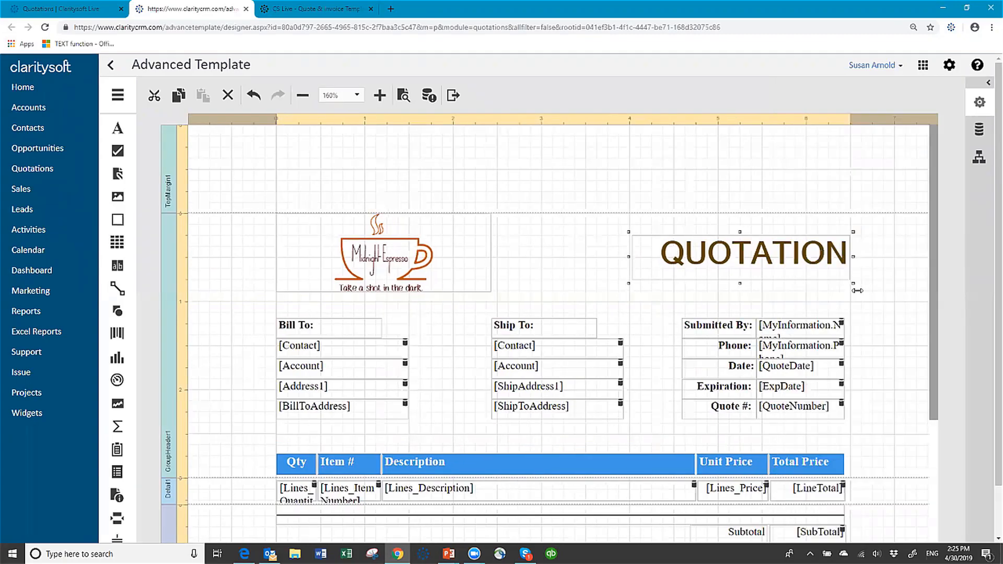
# Step: Save the template with the finished QUOTATION title formatting
pyautogui.click(553, 248)
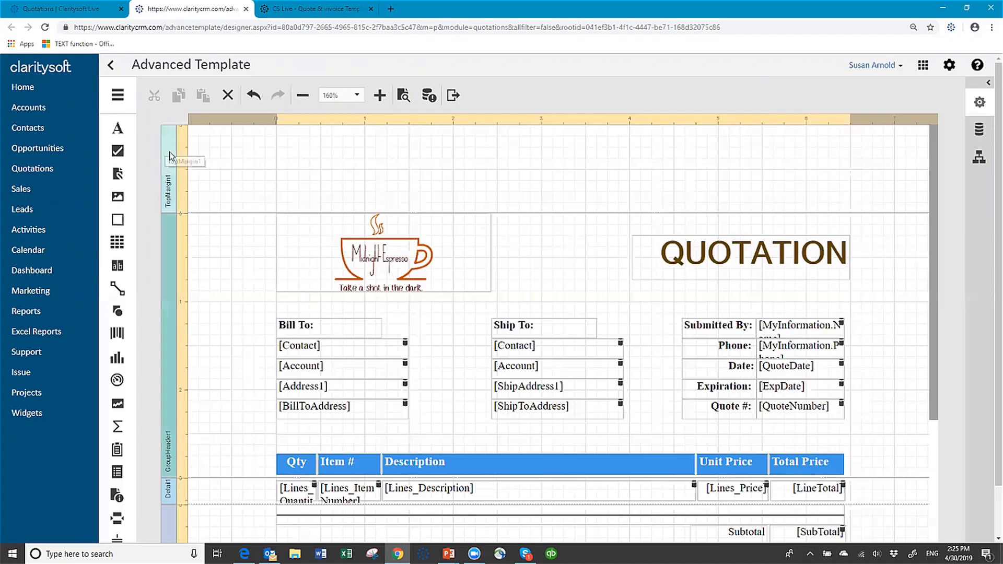
pyautogui.click(118, 95)
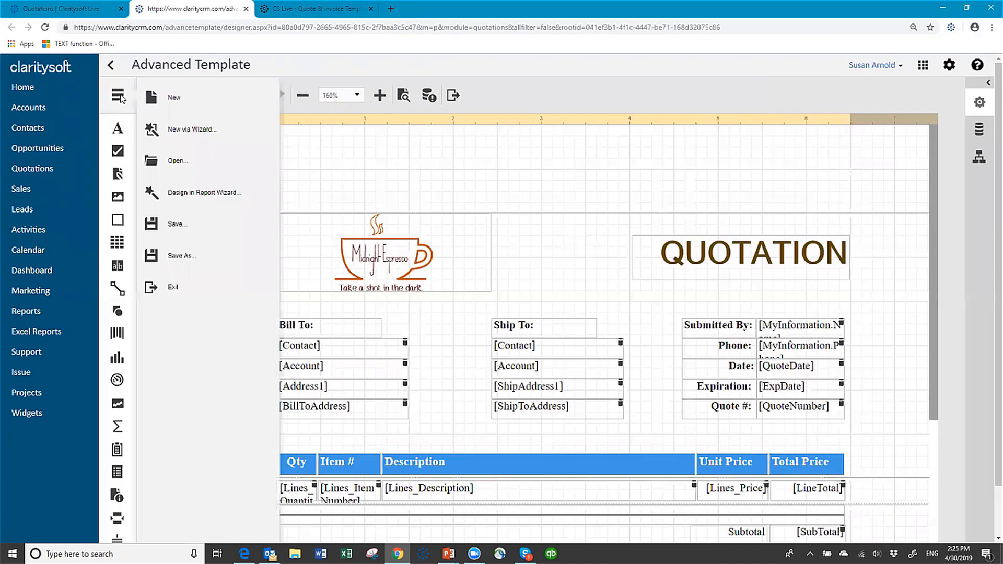
pyautogui.click(179, 224)
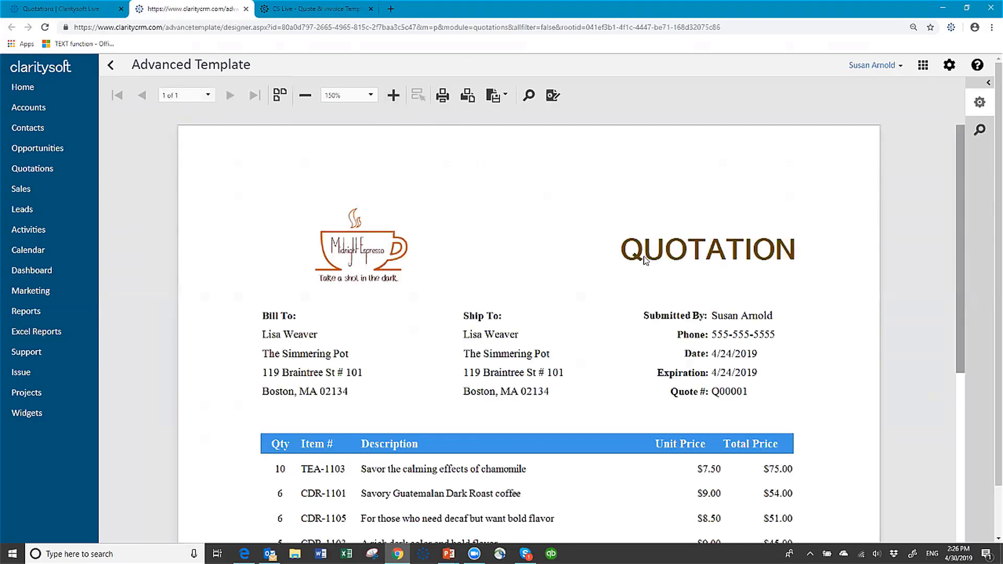
# Step: Review the previewed quote from the logo and title down to the footer text, and return to the designer
pyautogui.scroll(-2, 565, 267)
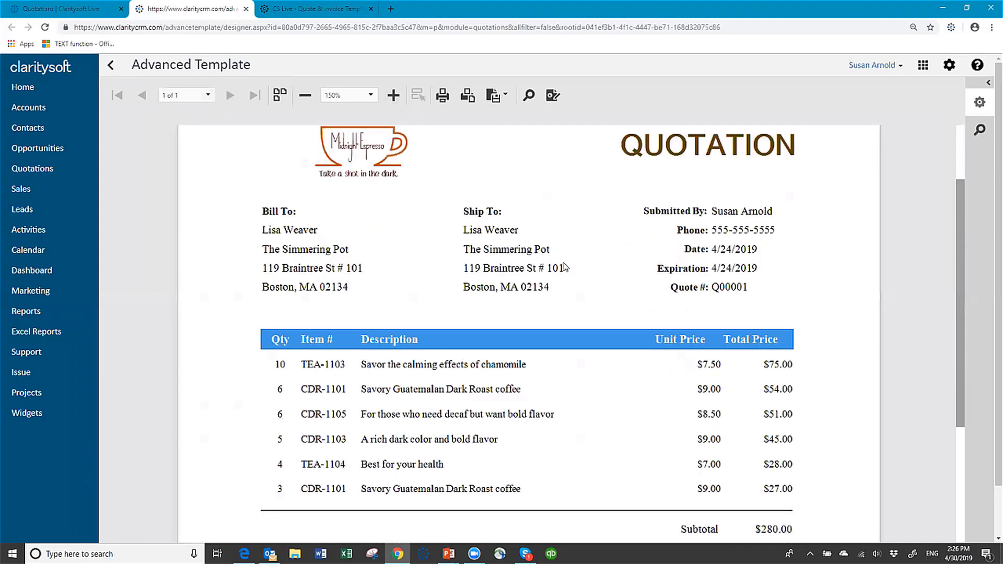
pyautogui.scroll(-7, 564, 267)
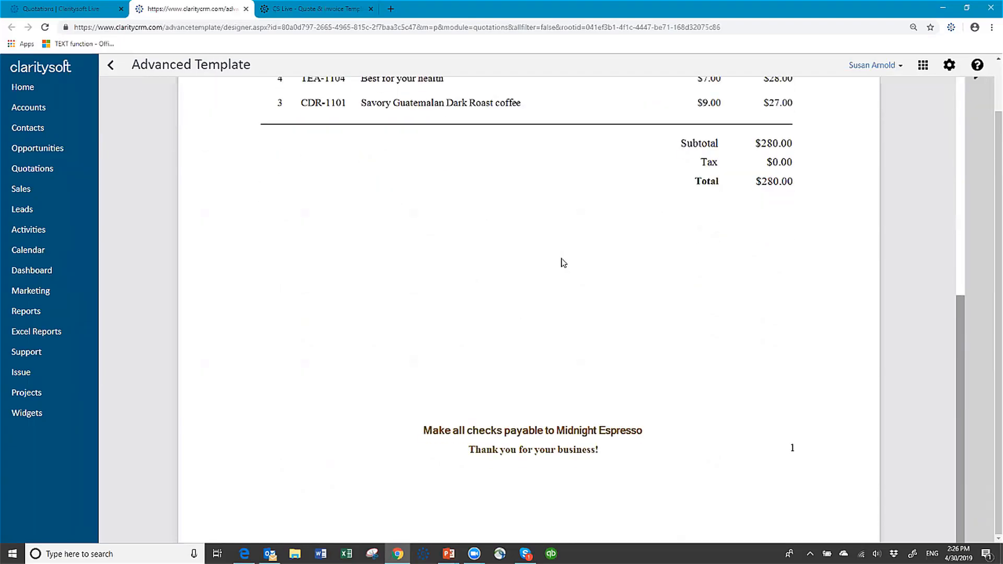
pyautogui.scroll(8, 531, 261)
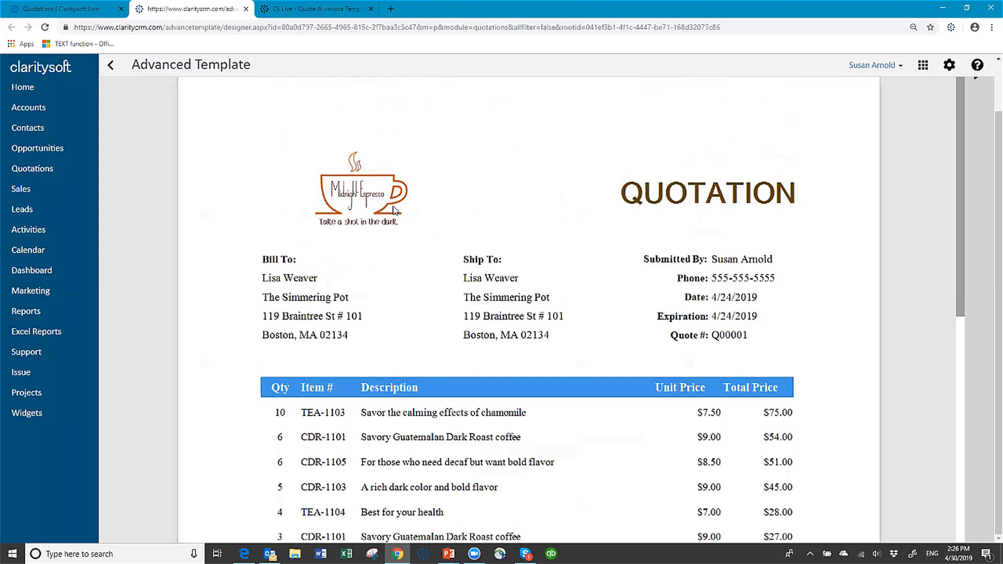
pyautogui.scroll(1, 389, 220)
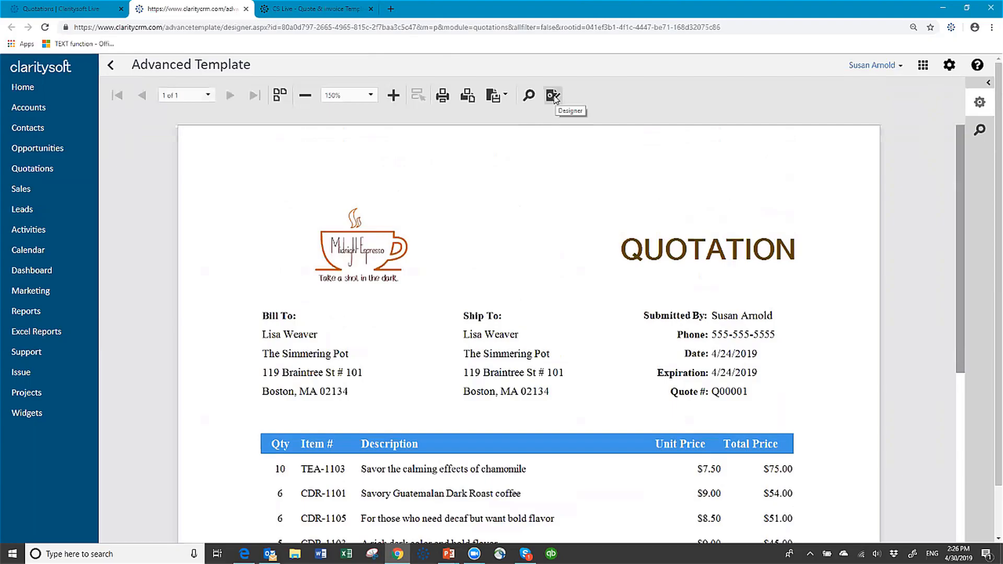
pyautogui.click(553, 97)
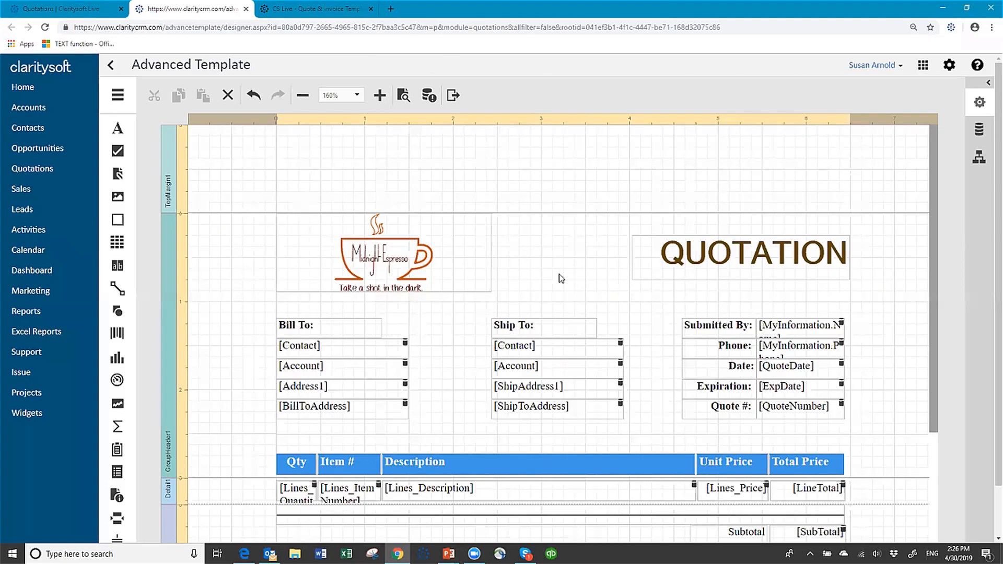
# Step: Add a picture box and move it into the page footer, just left of the line "Make all checks payable to Midnight Espresso"
pyautogui.scroll(-3, 526, 384)
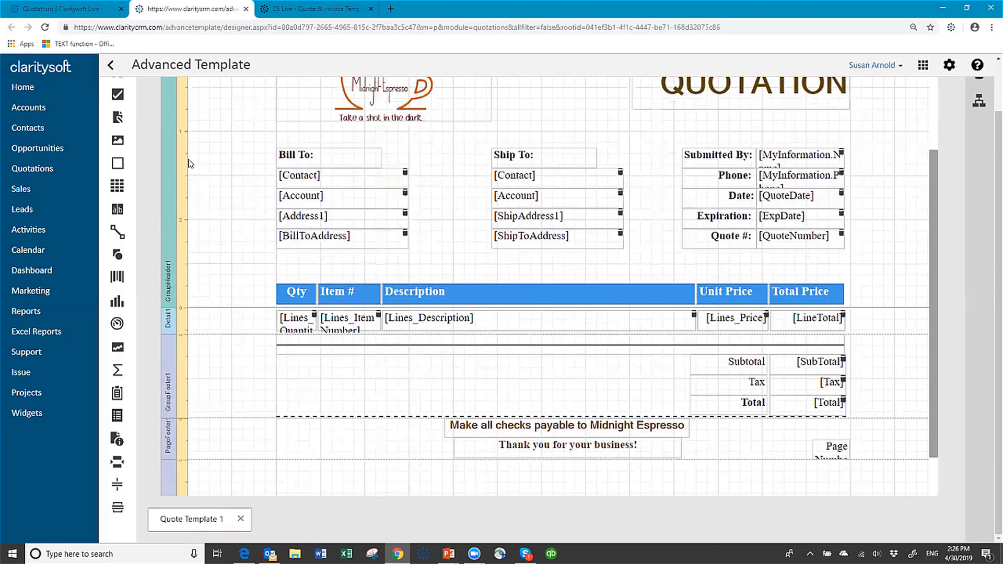
pyautogui.scroll(1, 222, 140)
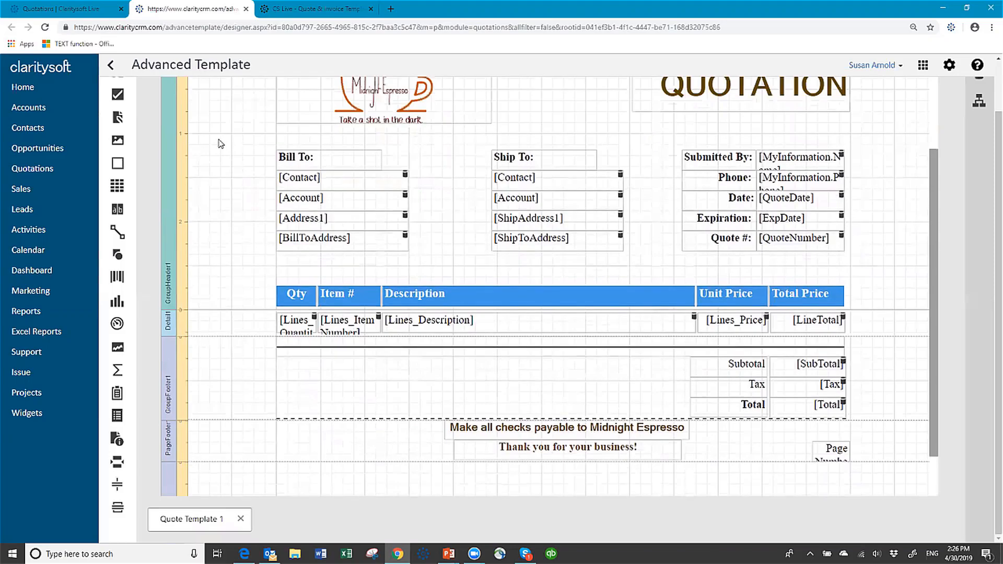
pyautogui.scroll(2, 219, 144)
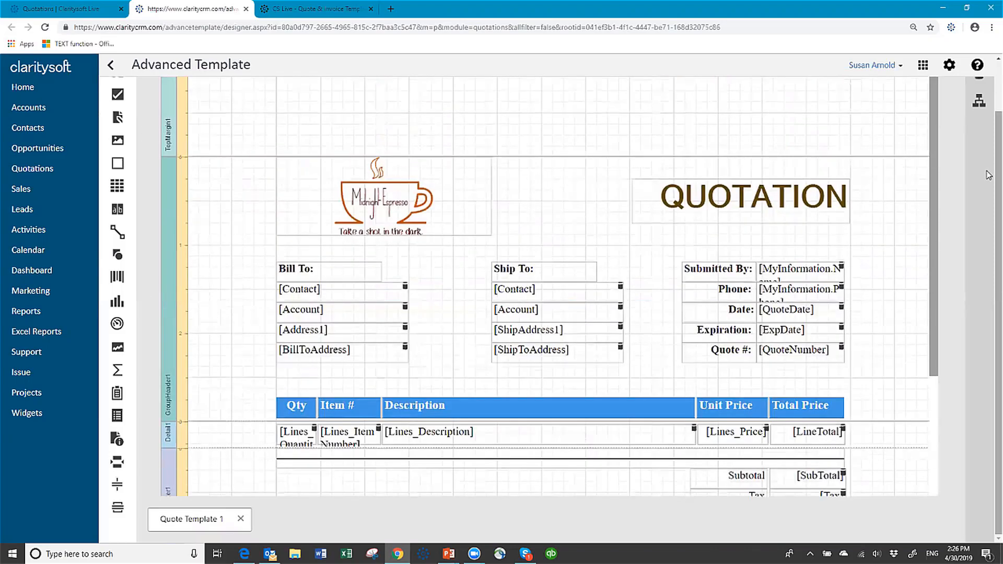
pyautogui.scroll(1, 989, 140)
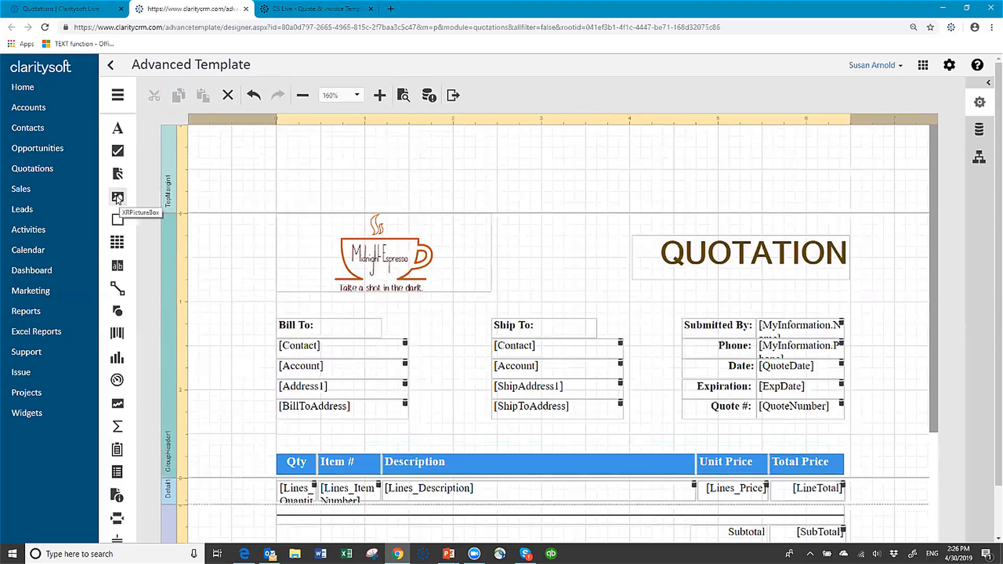
pyautogui.moveTo(117, 198); pyautogui.dragTo(506, 168)
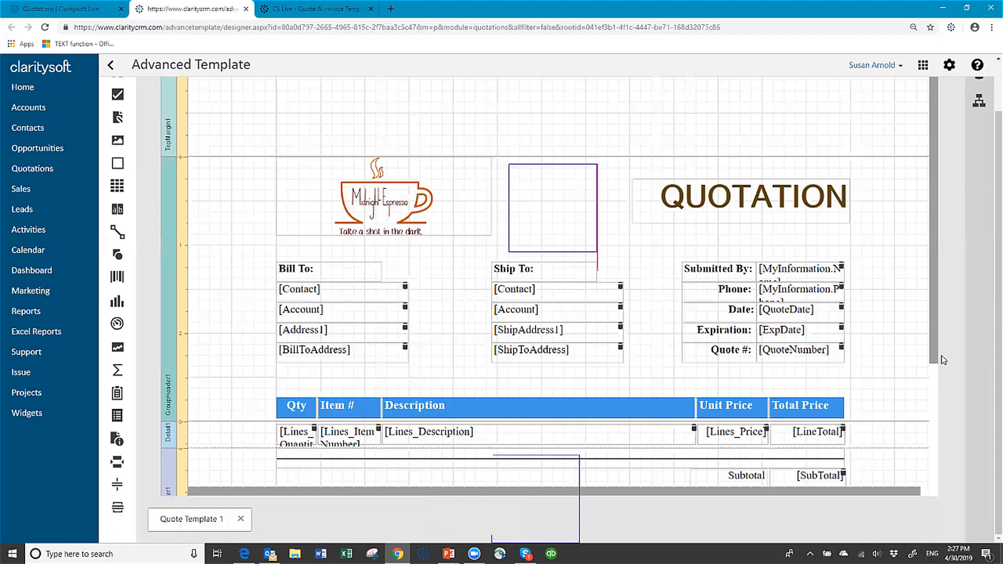
pyautogui.scroll(-3, 939, 390)
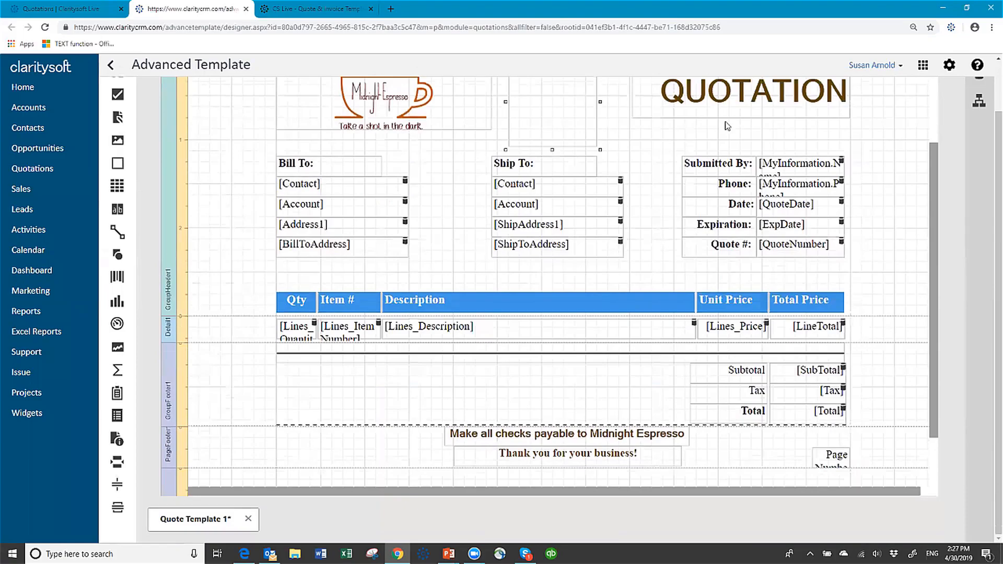
pyautogui.scroll(1, 726, 123)
pyautogui.moveTo(553, 131); pyautogui.dragTo(398, 458)
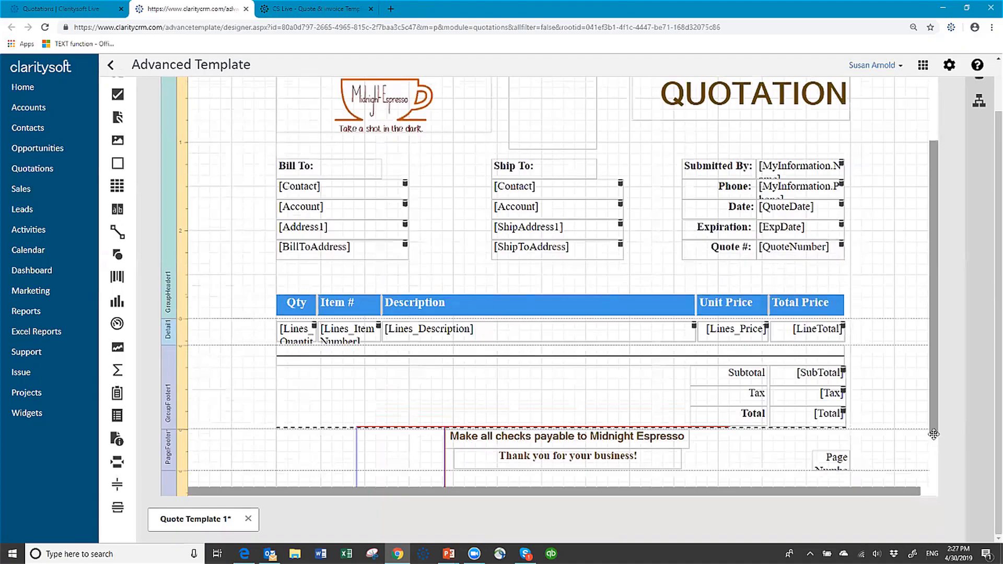
pyautogui.moveTo(933, 432); pyautogui.dragTo(933, 430)
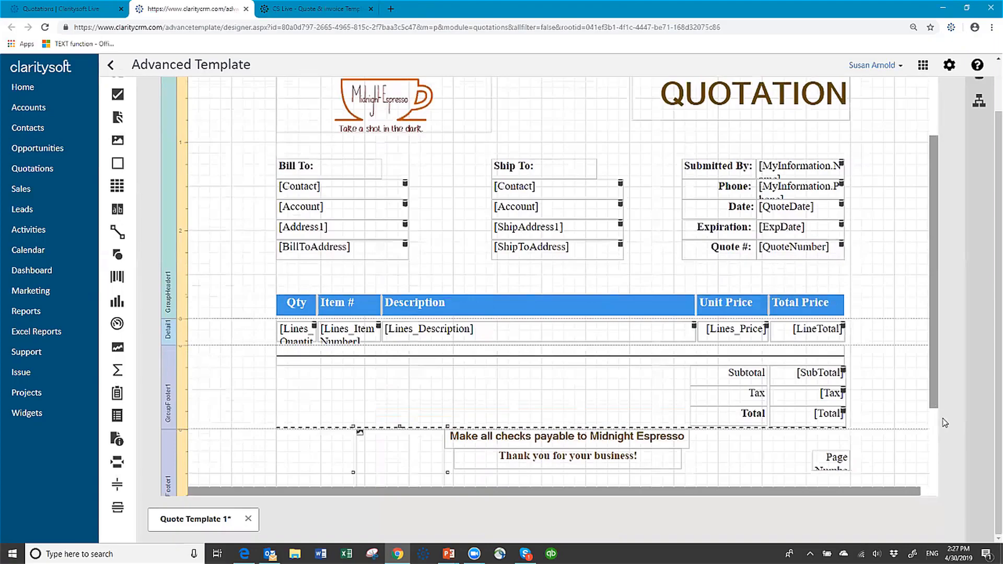
# Step: Shorten the left footer picture box to about the combined height of the two footer text lines
pyautogui.scroll(-1, 633, 492)
pyautogui.scroll(-3, 410, 405)
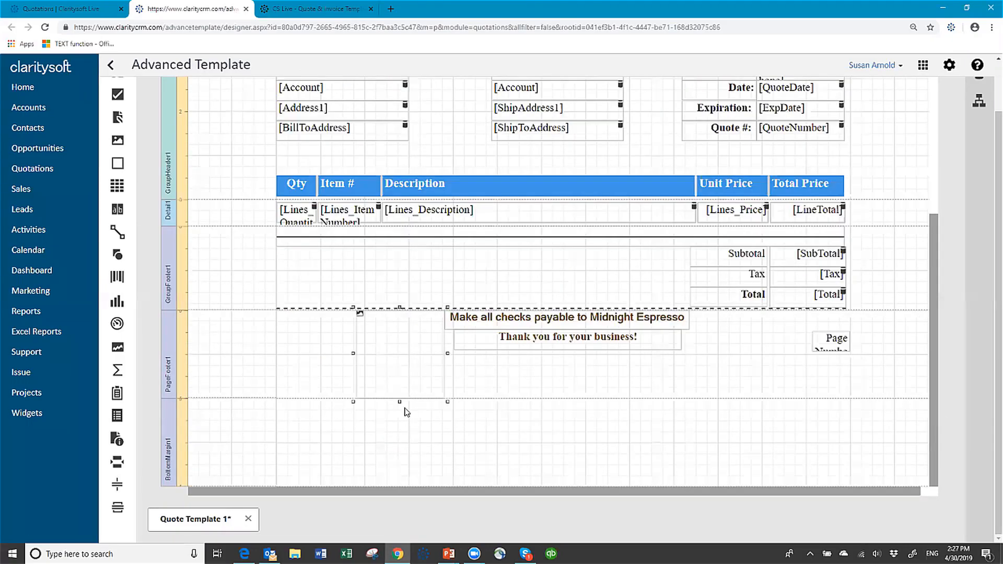
pyautogui.moveTo(400, 357); pyautogui.dragTo(402, 356)
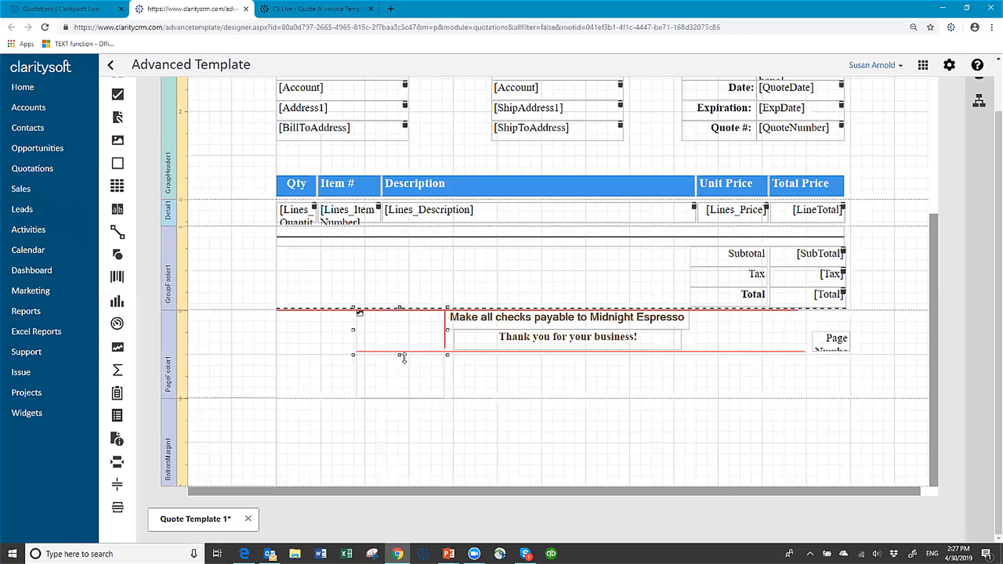
pyautogui.moveTo(404, 358); pyautogui.dragTo(404, 358)
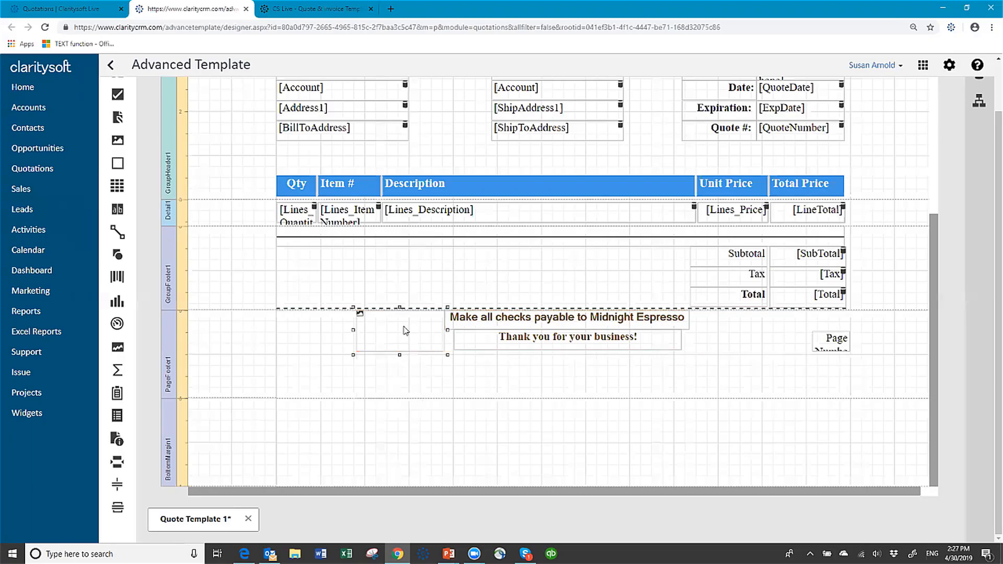
# Step: Position the left footer picture box directly beside the checks-payable line without overlapping it
pyautogui.moveTo(410, 328); pyautogui.dragTo(414, 341)
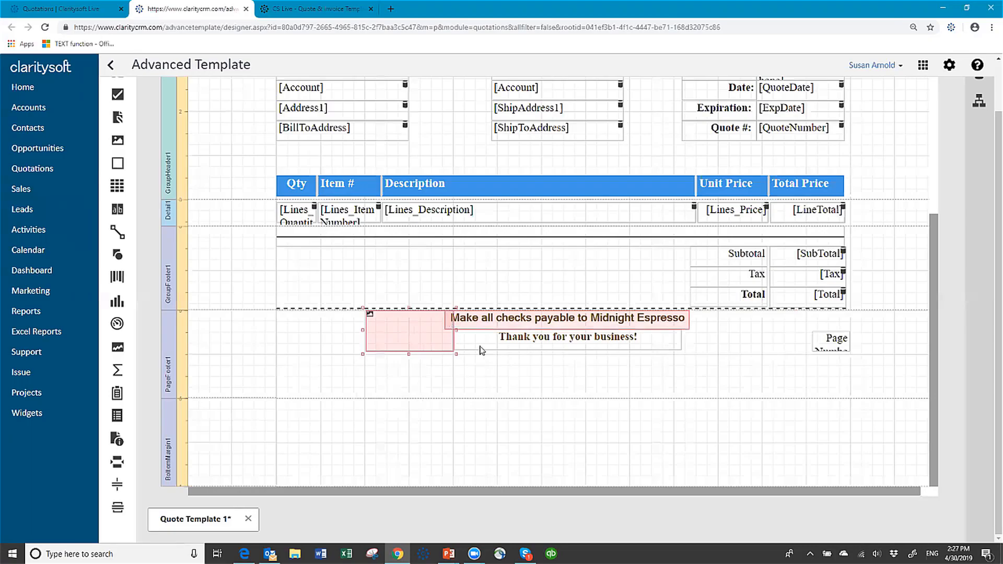
pyautogui.press('Left')
pyautogui.press('Left')
pyautogui.press('Left')
pyautogui.press('Left')
pyautogui.press('Left')
pyautogui.press('Left')
pyautogui.press('Left')
pyautogui.press('Left')
pyautogui.press('Left')
pyautogui.press('Left')
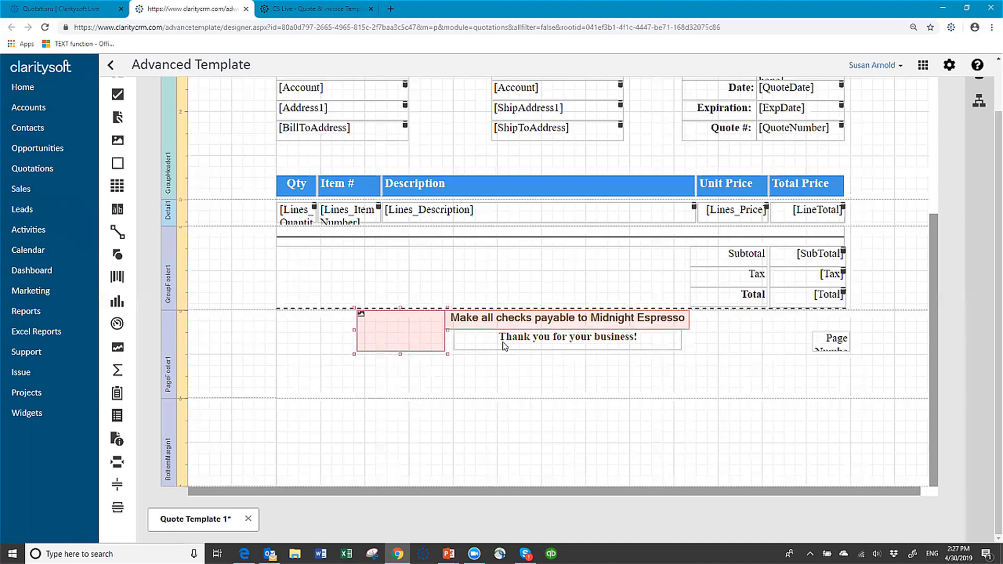
pyautogui.press('Left')
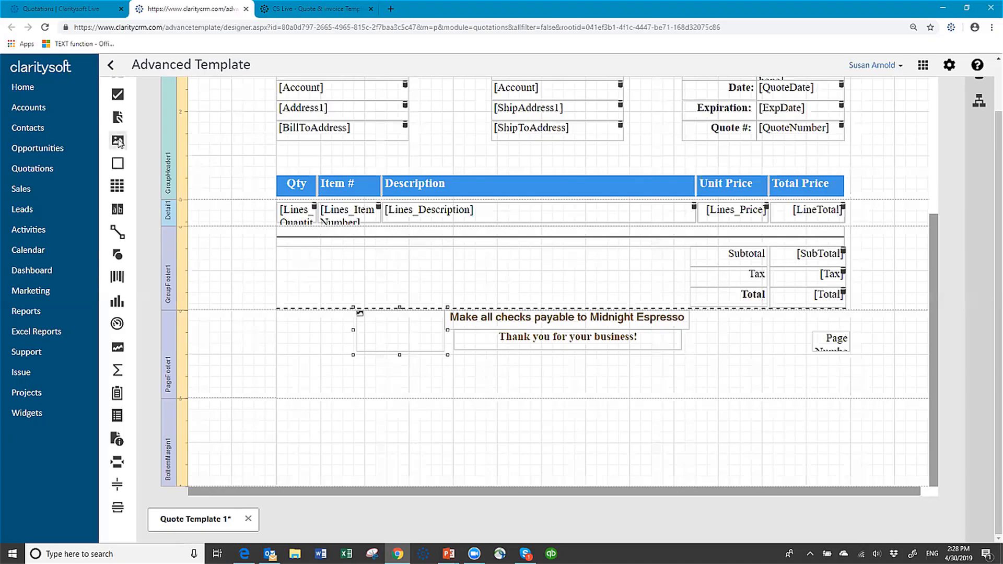
# Step: Add a second picture box and move it into the page footer, to the right of the two text lines
pyautogui.moveTo(400, 355); pyautogui.dragTo(695, 312)
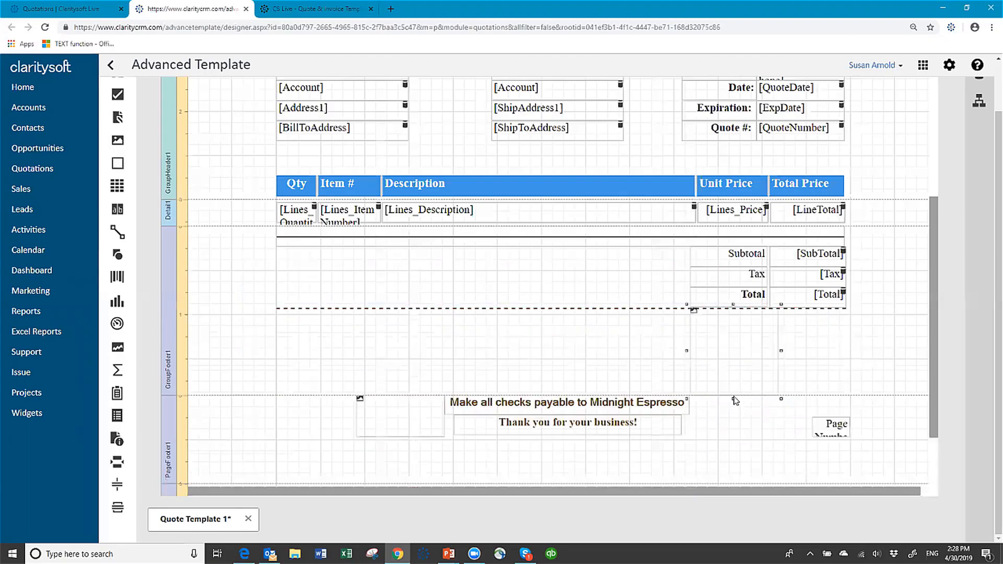
pyautogui.moveTo(730, 347); pyautogui.dragTo(738, 440)
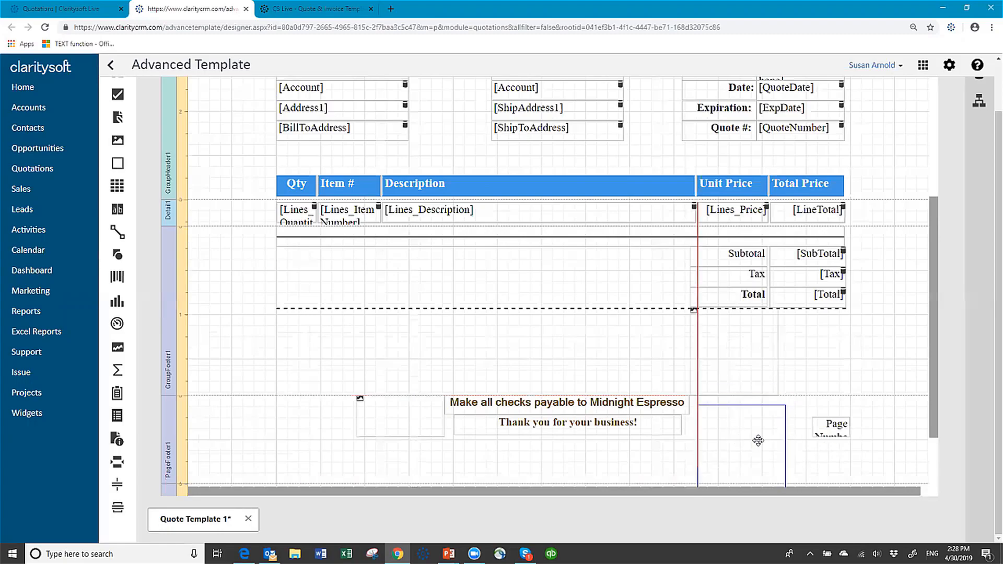
pyautogui.moveTo(936, 432); pyautogui.dragTo(939, 453)
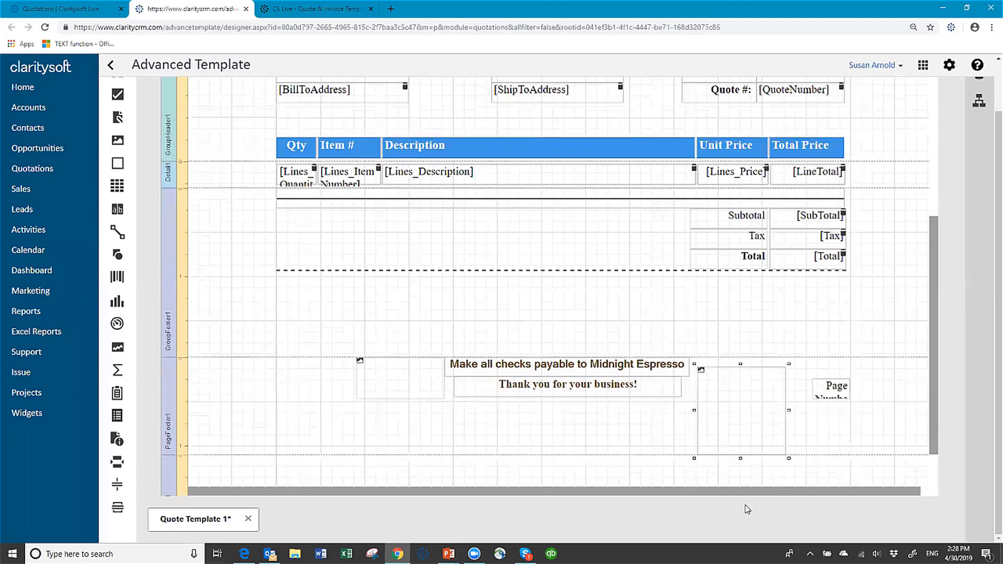
# Step: Resize the right footer picture box to match the left one's height and top, and nudge it left against the checks-payable line
pyautogui.moveTo(741, 460); pyautogui.dragTo(740, 402)
pyautogui.moveTo(741, 359); pyautogui.dragTo(740, 356)
pyautogui.click(753, 371)
pyautogui.press('Left')
pyautogui.press('Left')
pyautogui.press('Left')
pyautogui.press('Left')
pyautogui.press('Left')
pyautogui.press('Left')
pyautogui.press('Left')
pyautogui.press('Left')
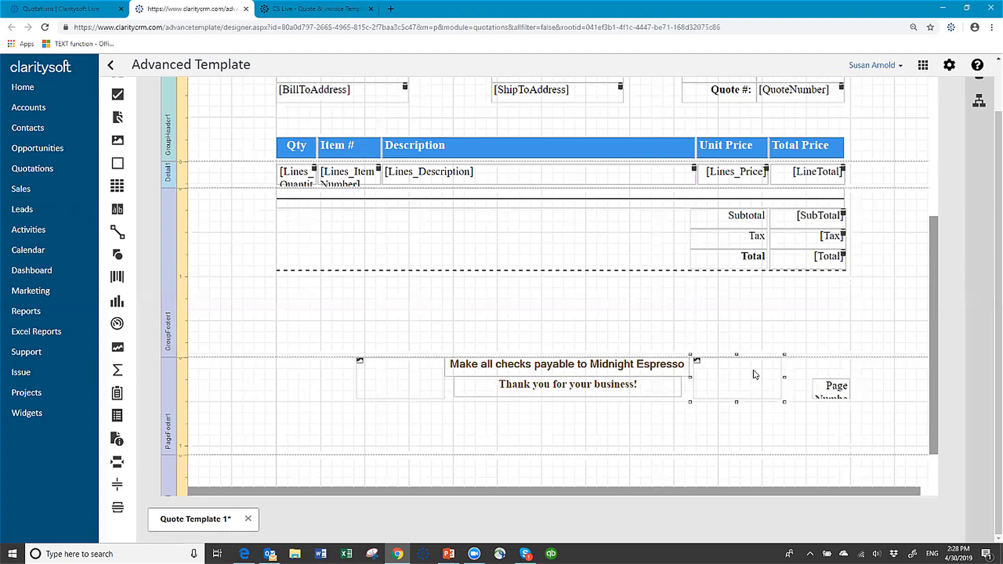
pyautogui.press('Left')
pyautogui.press('Left')
# Step: Load the image Beans Right.fw.png from the AAImages folder into the right footer picture box
pyautogui.scroll(1, 396, 403)
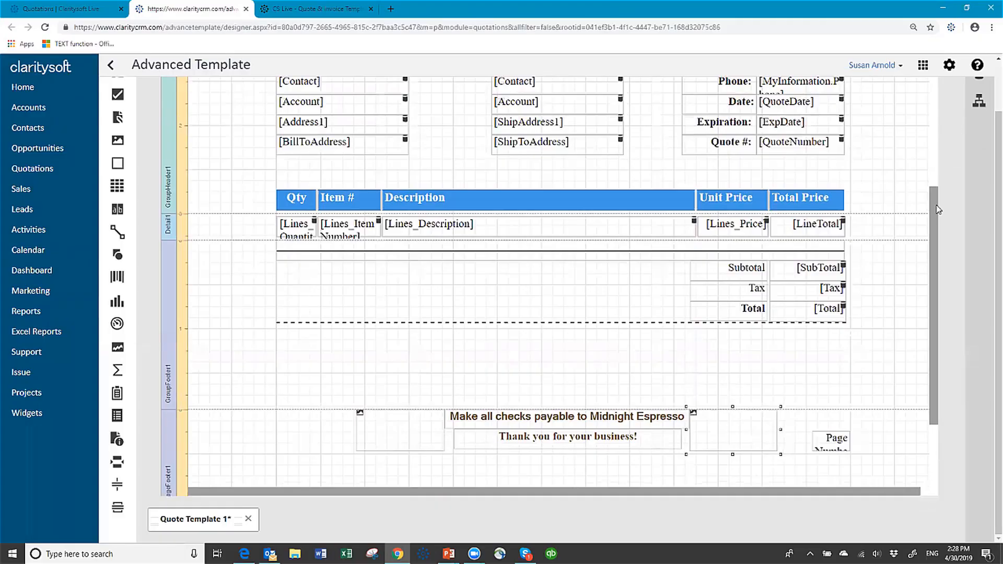
pyautogui.moveTo(933, 206); pyautogui.dragTo(943, 89)
pyautogui.moveTo(995, 122); pyautogui.dragTo(987, 74)
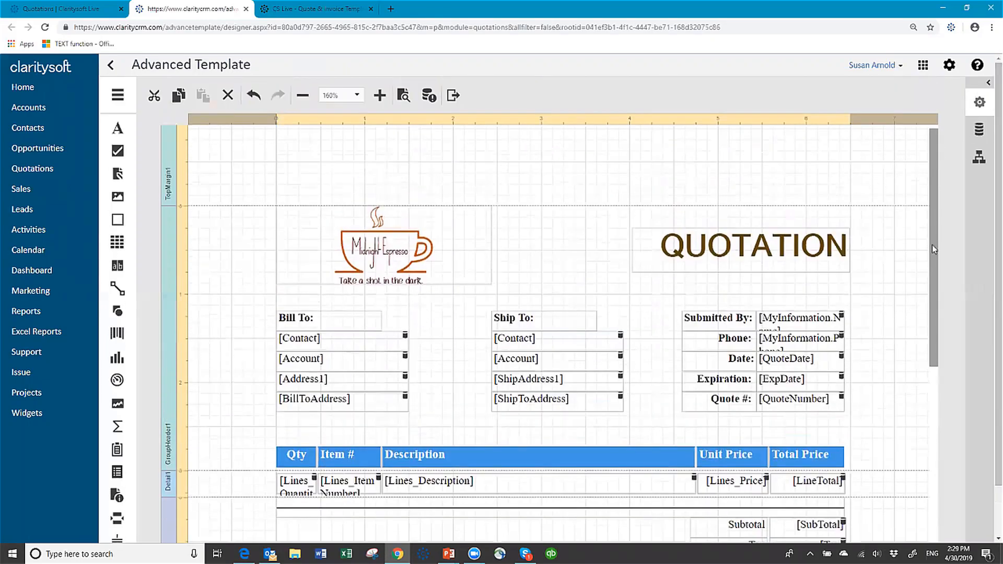
pyautogui.scroll(-5, 927, 344)
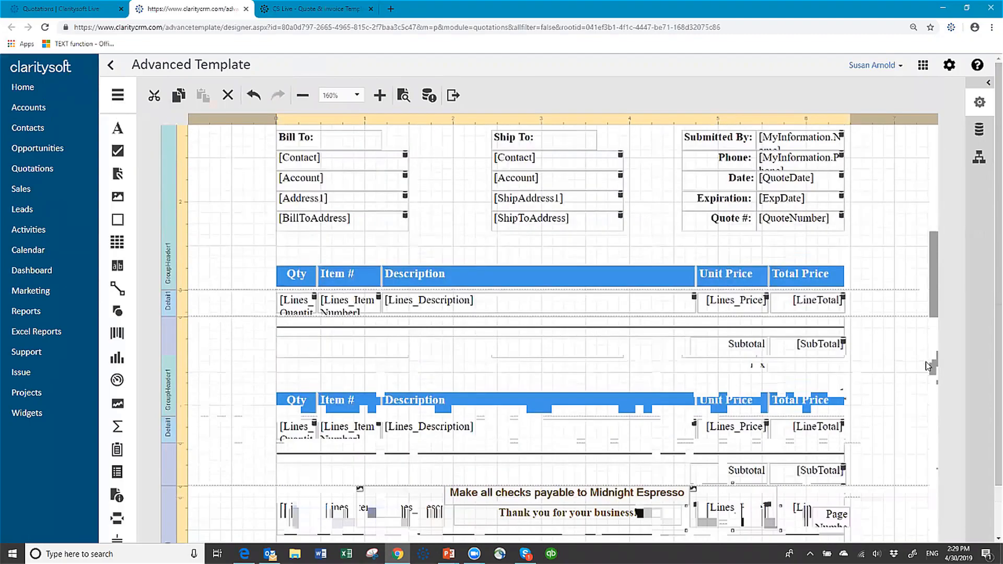
pyautogui.scroll(1, 926, 358)
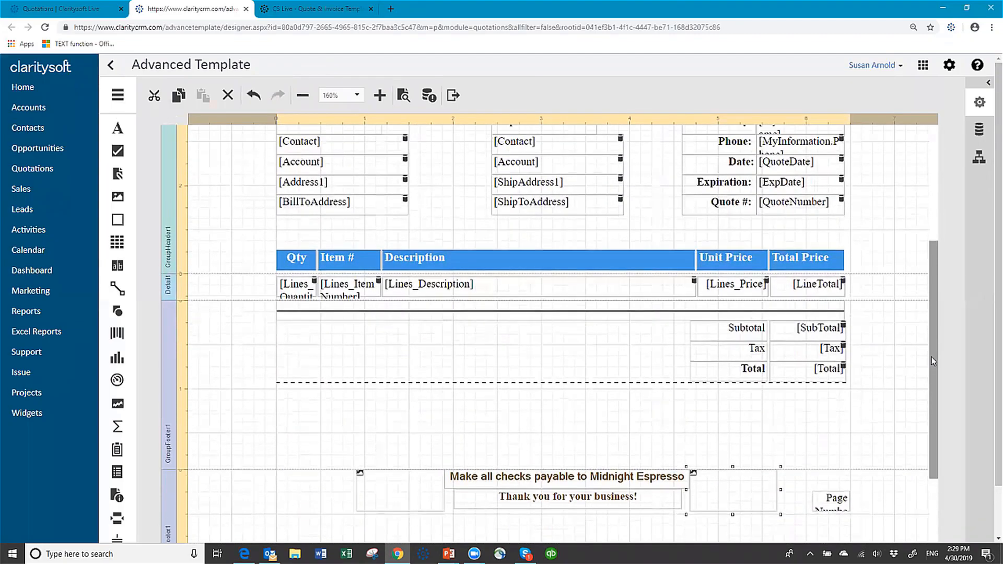
pyautogui.click(980, 102)
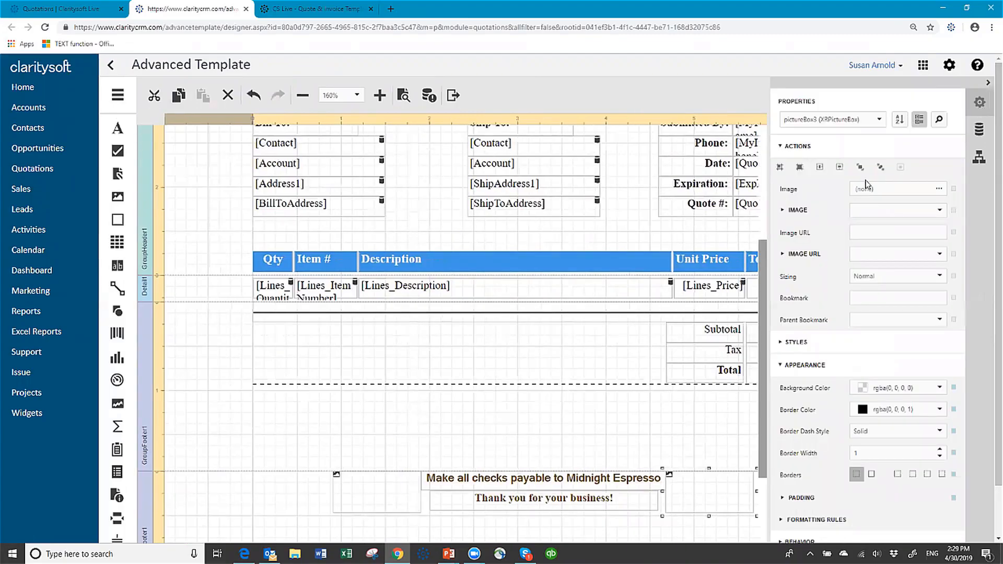
pyautogui.click(938, 191)
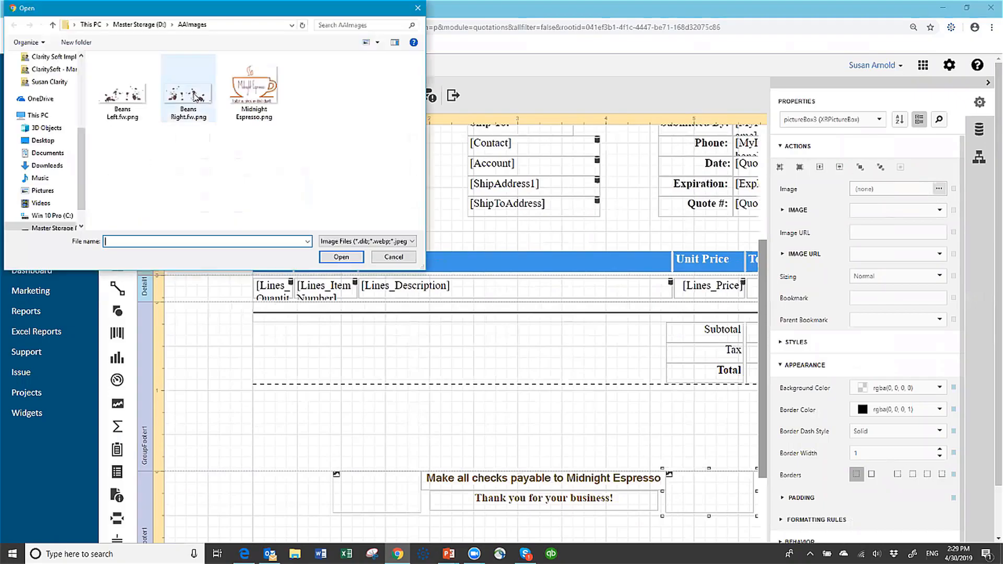
pyautogui.click(194, 95)
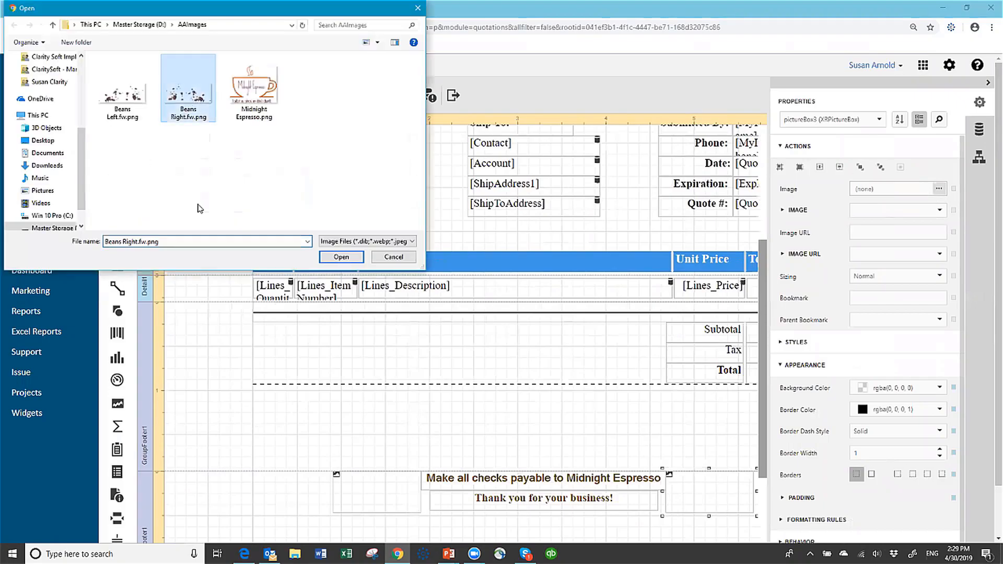
pyautogui.click(341, 257)
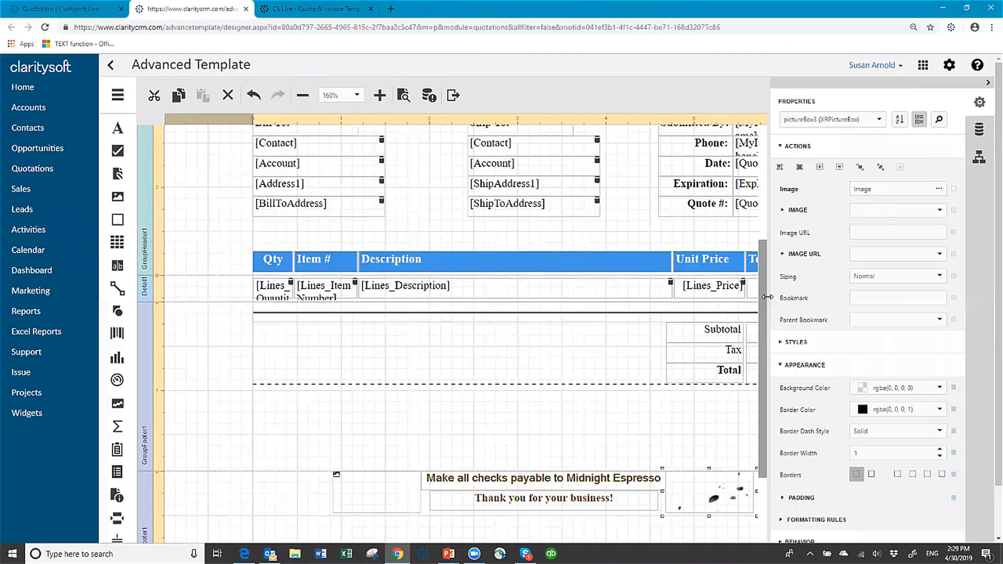
# Step: Set the right footer picture box's image sizing to Squeeze
pyautogui.click(939, 277)
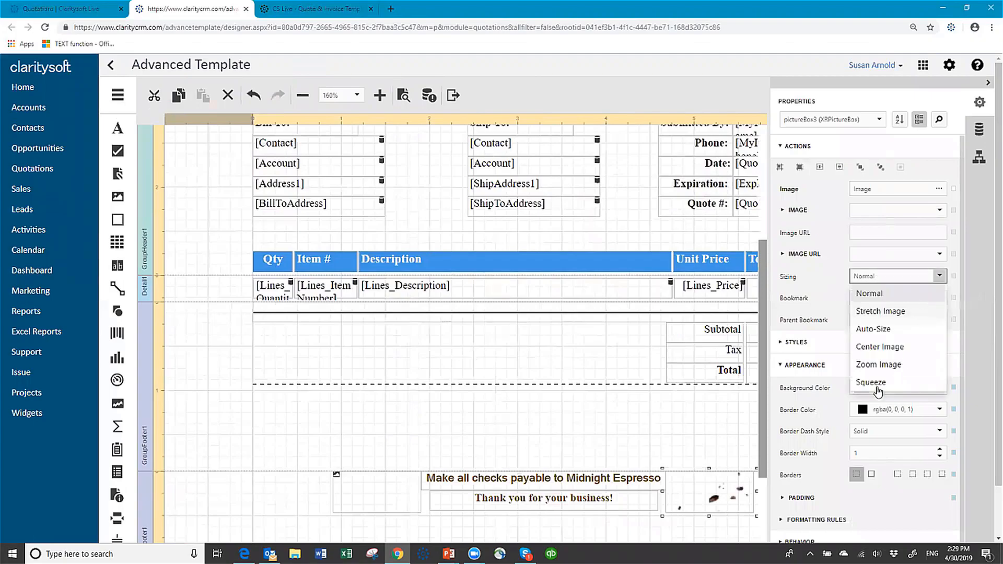
pyautogui.click(873, 383)
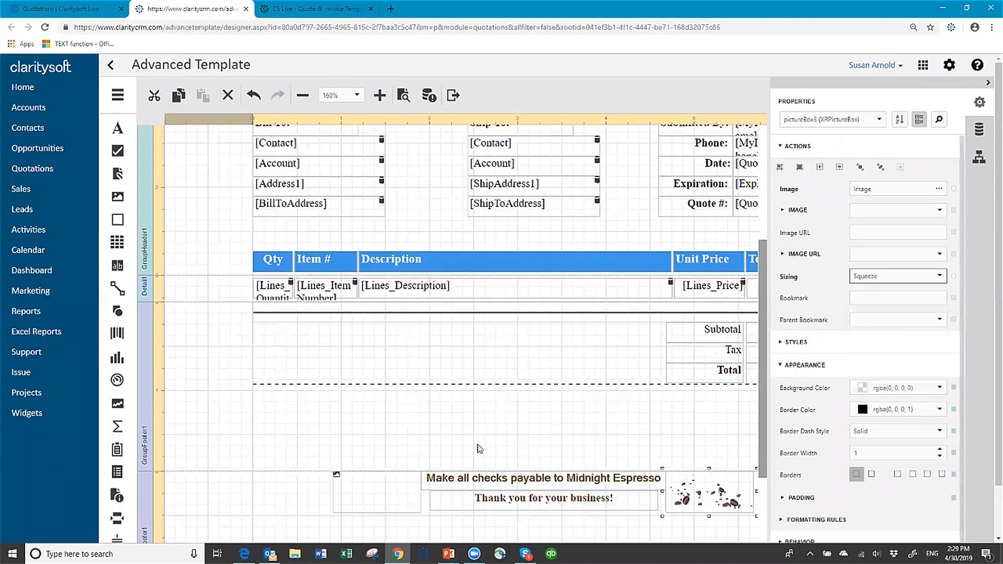
# Step: Load the image Beans Left.fw.png into the left footer picture box and set its sizing to Squeeze
pyautogui.click(364, 502)
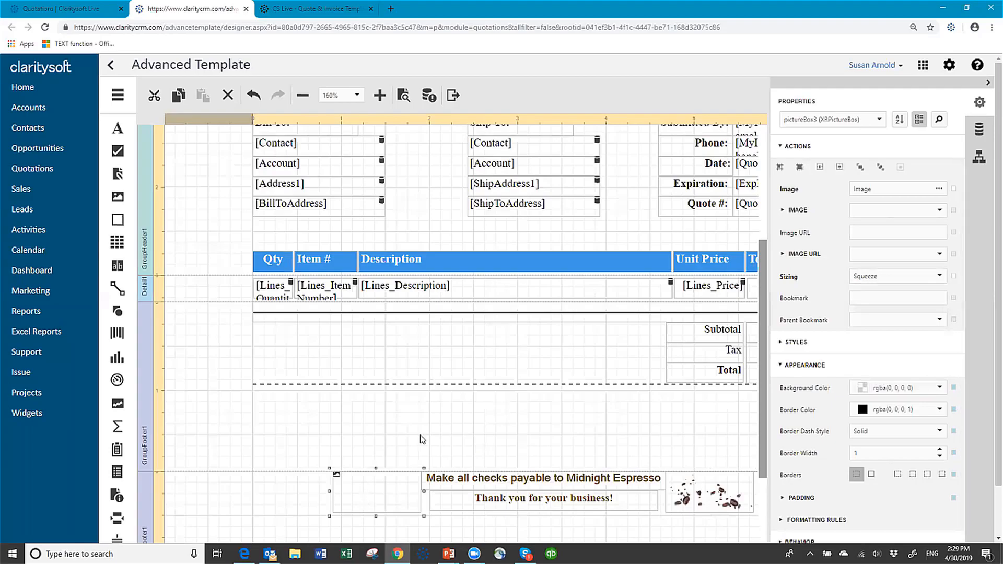
pyautogui.click(938, 190)
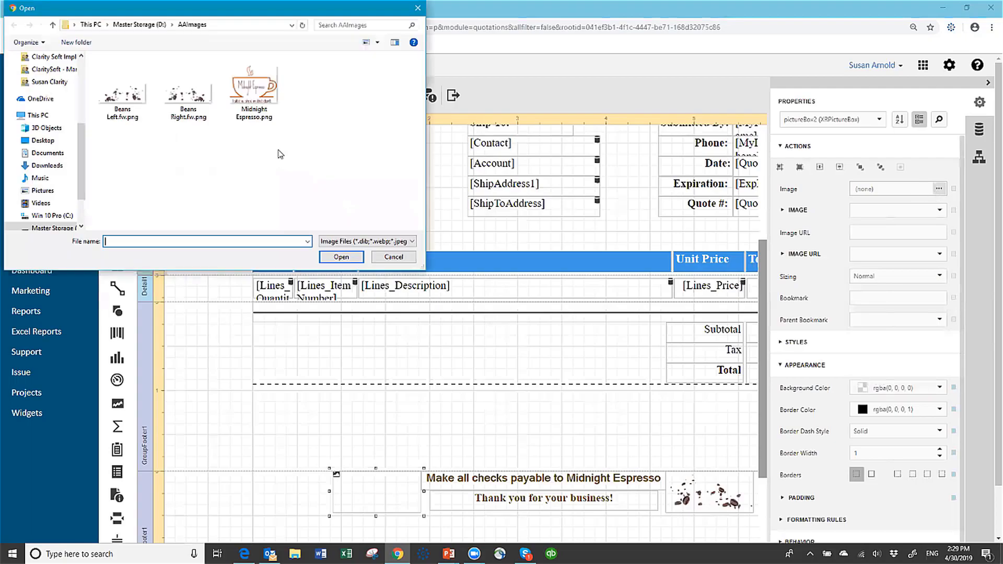
pyautogui.click(118, 98)
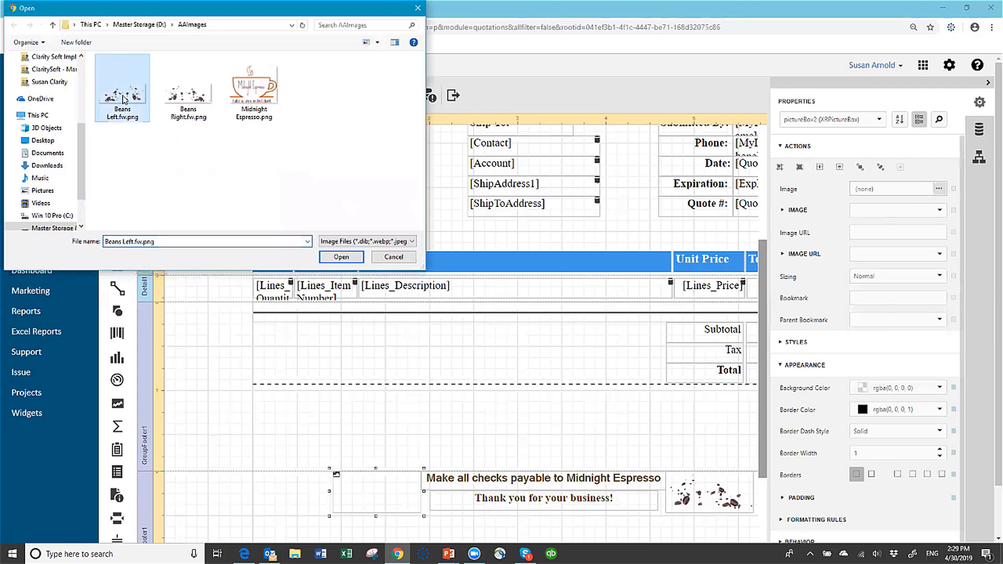
pyautogui.click(343, 257)
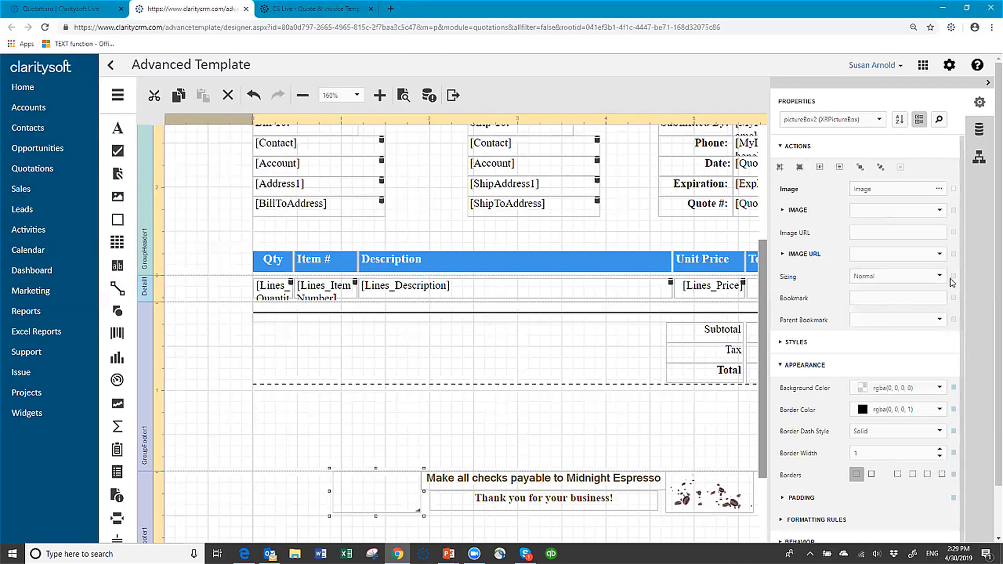
pyautogui.click(941, 277)
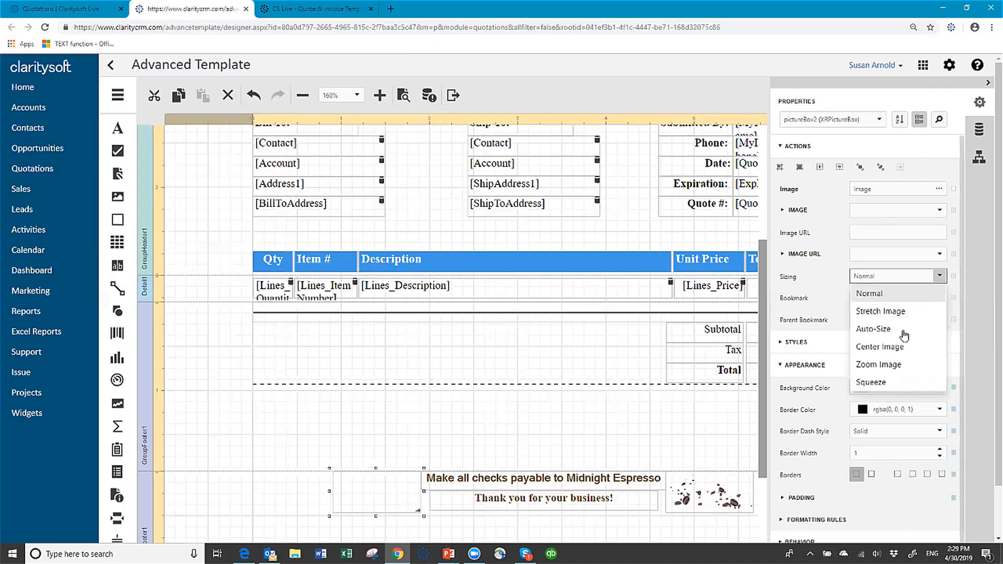
pyautogui.click(876, 384)
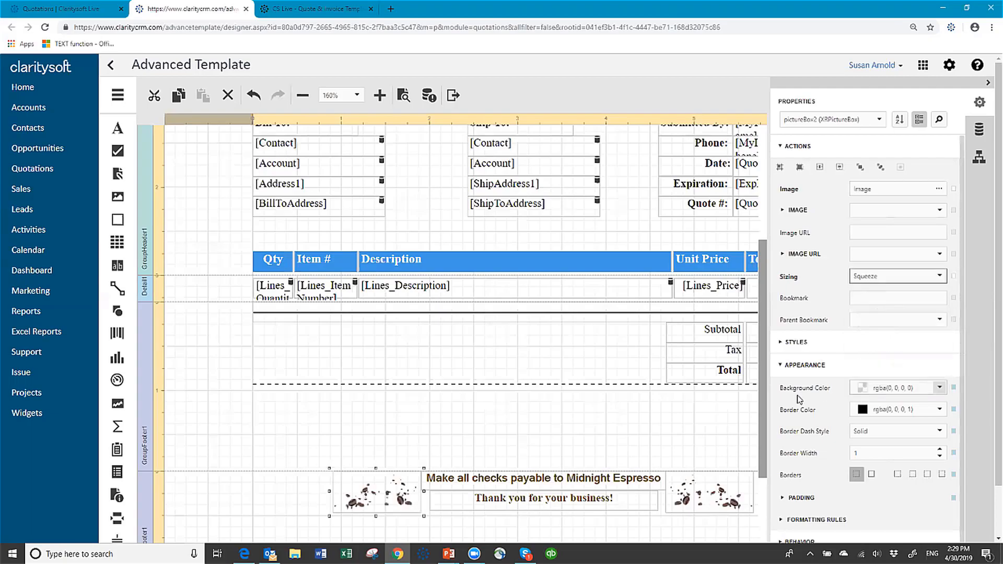
pyautogui.click(532, 434)
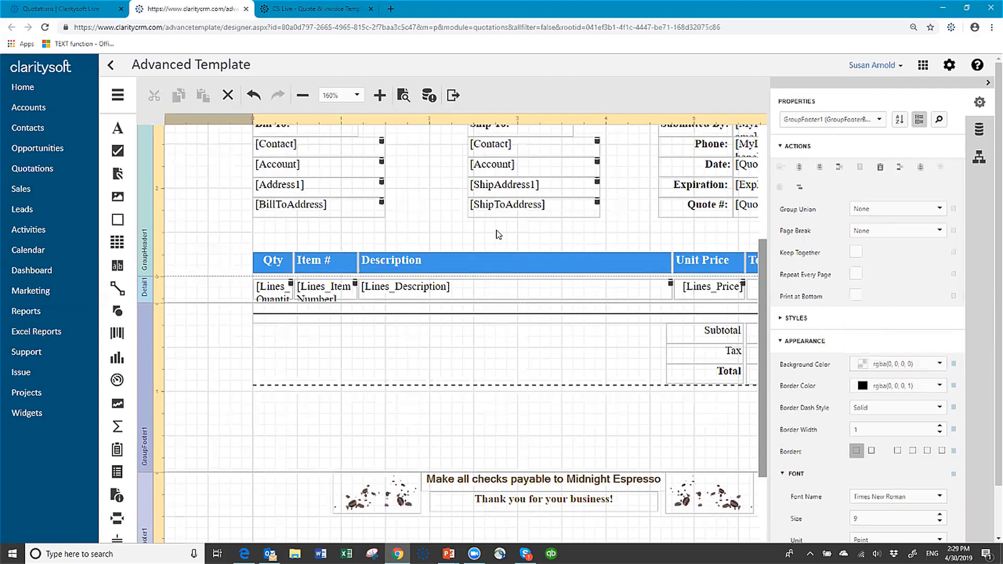
# Step: Insert a column to the left of Unit Price in the line-item header and a matching one before [Lines_Price] in the detail row
pyautogui.scroll(3, 495, 233)
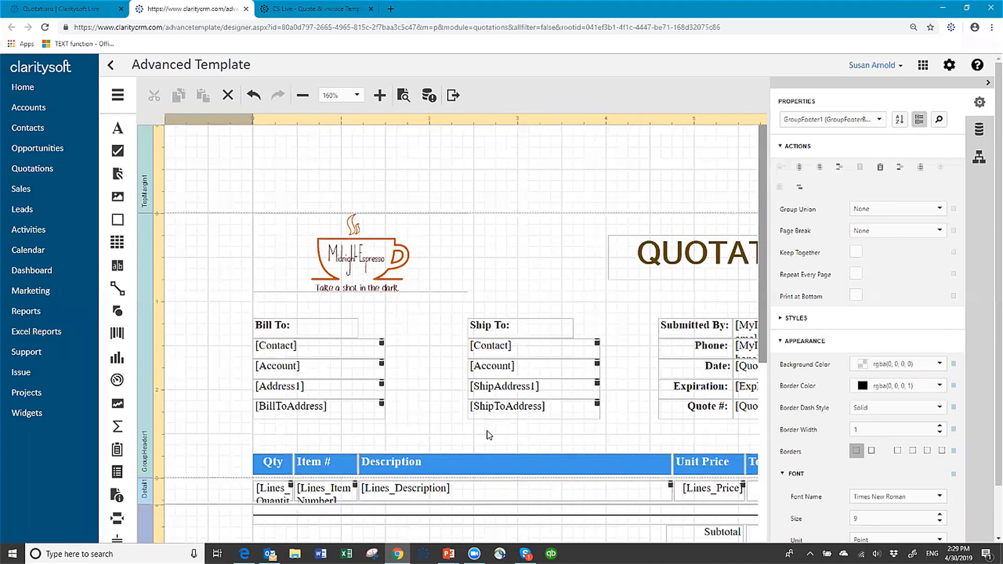
pyautogui.scroll(-4, 485, 431)
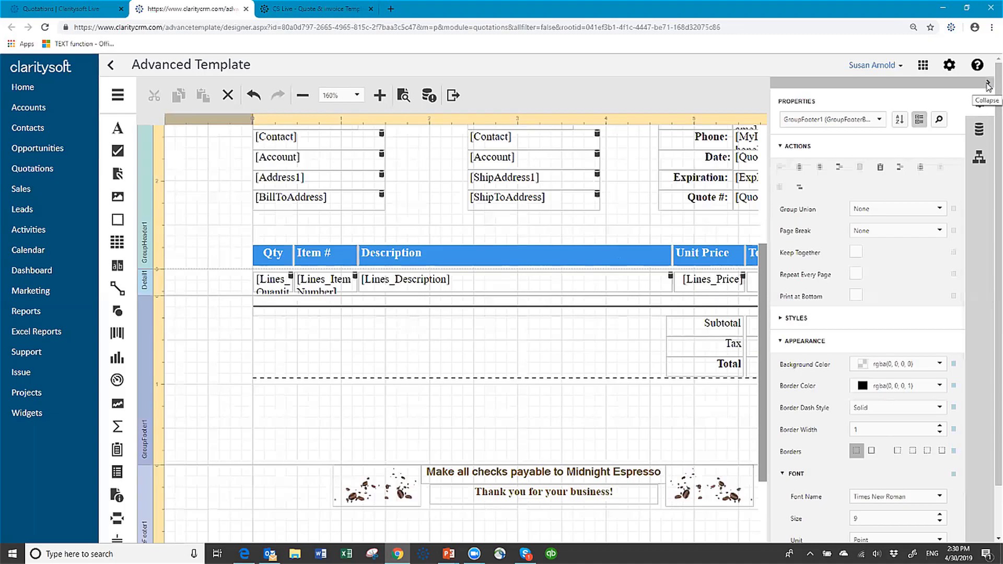
pyautogui.click(988, 85)
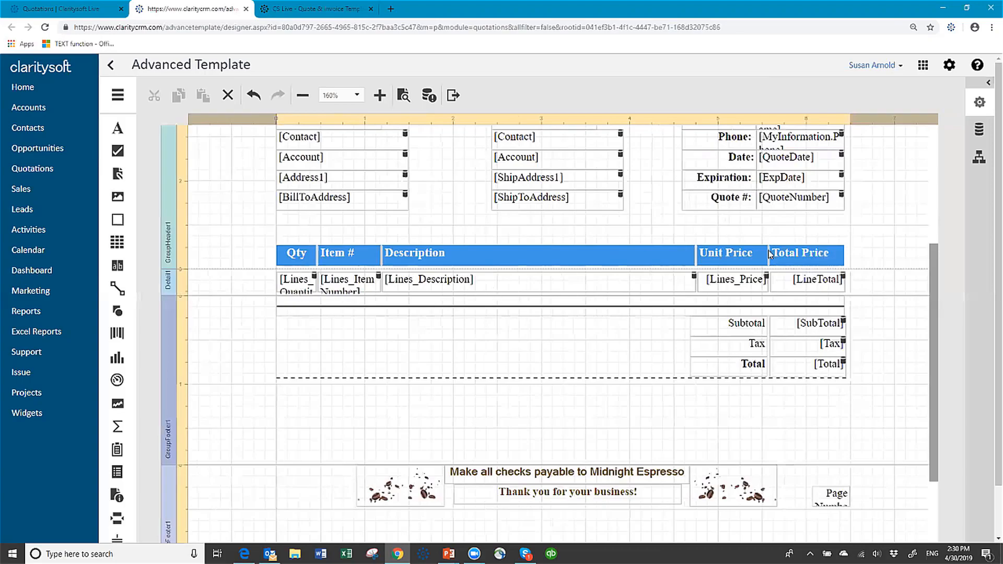
pyautogui.click(722, 255)
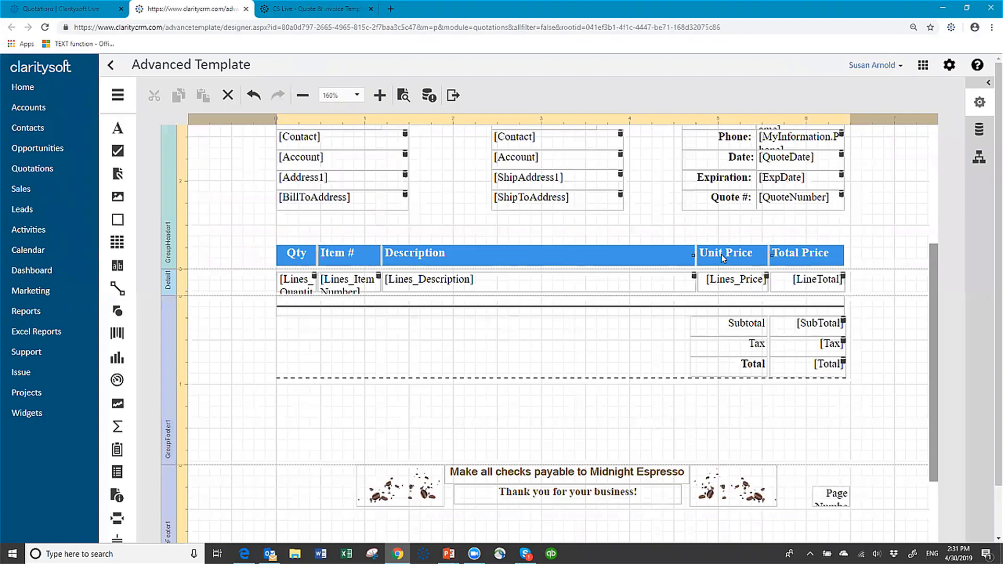
pyautogui.click(980, 104)
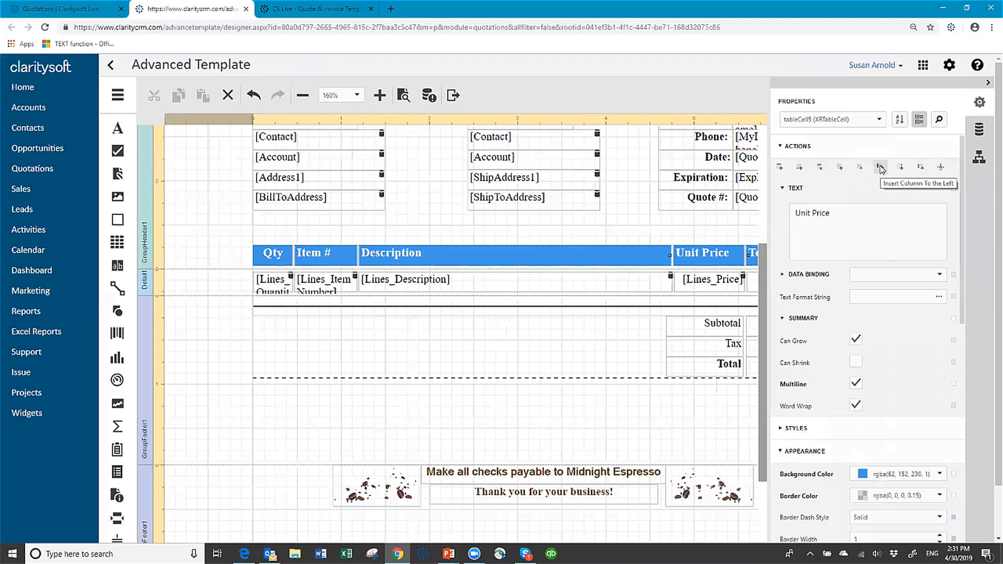
pyautogui.click(881, 168)
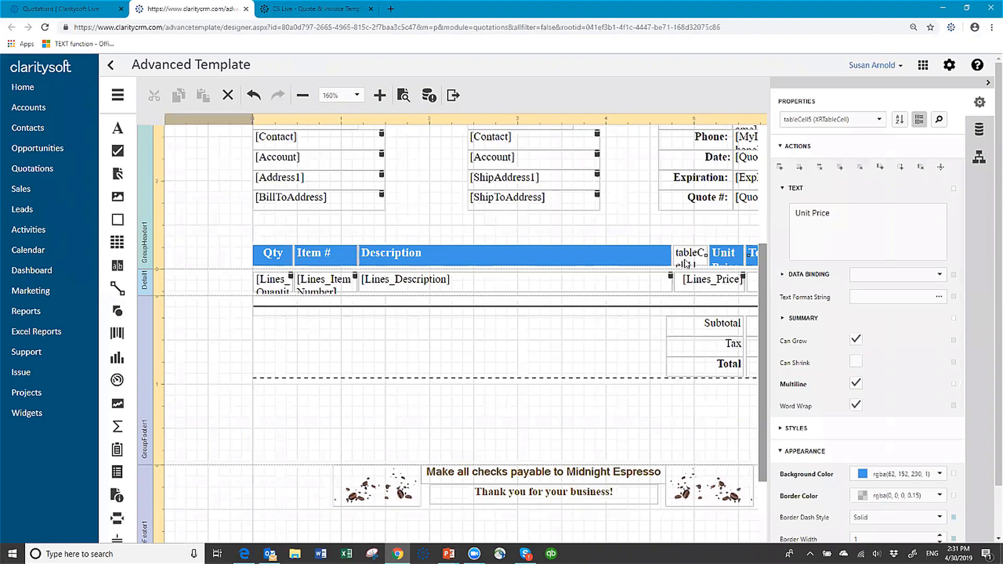
pyautogui.click(697, 284)
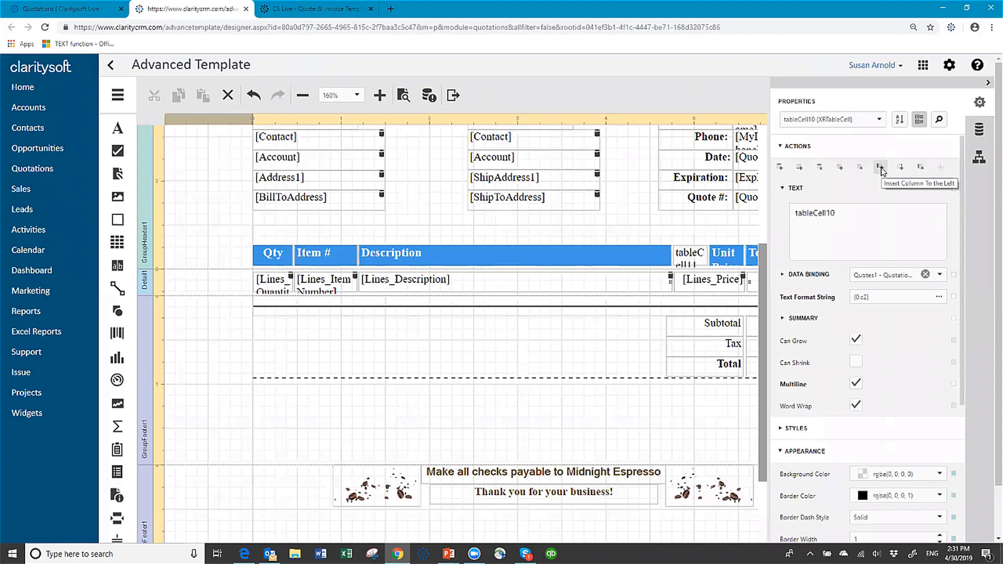
pyautogui.click(882, 169)
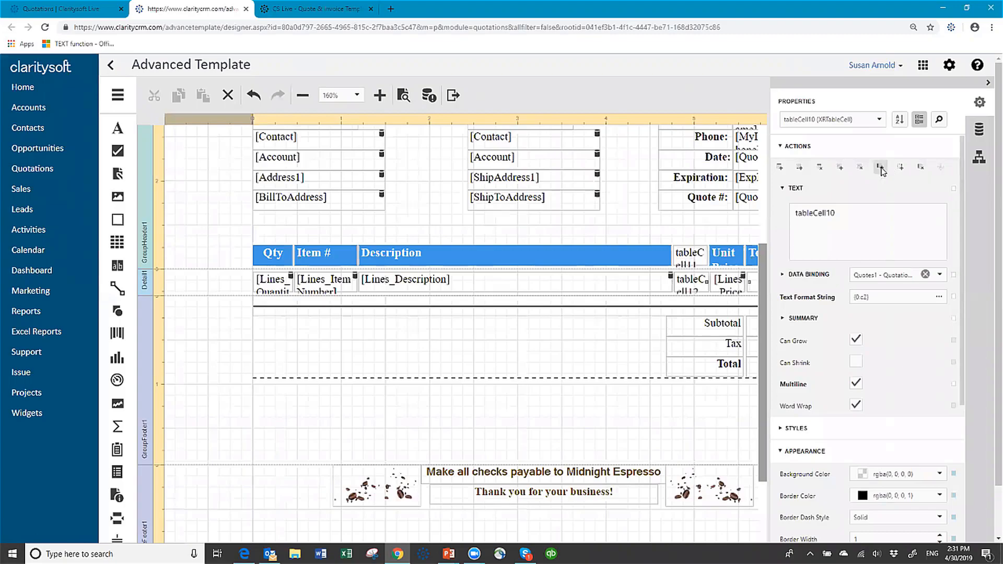
# Step: Set the text of the new header cell beside Unit Price to Qty
pyautogui.click(694, 260)
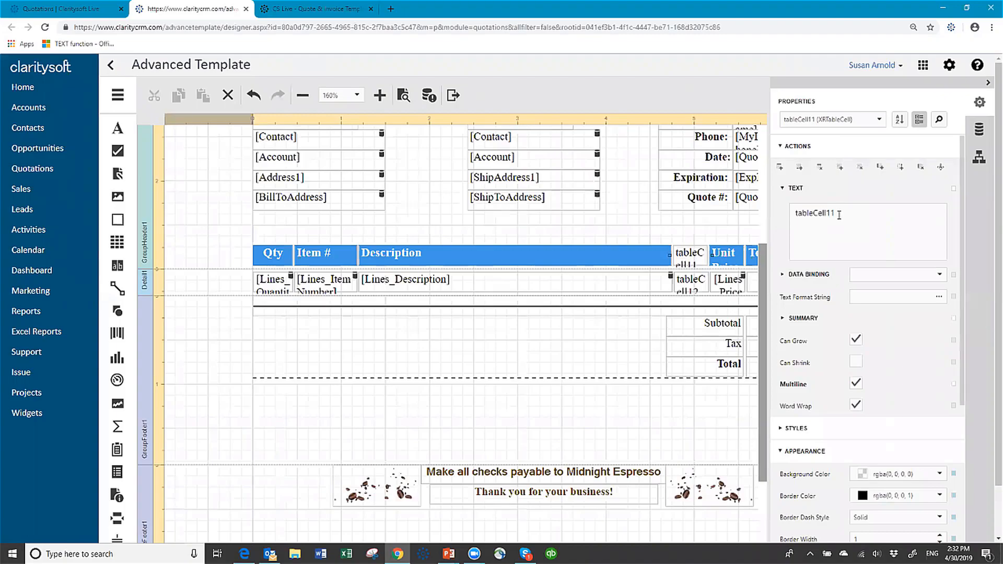
pyautogui.doubleClick(795, 212)
pyautogui.write('qTY')
pyautogui.press('BackSpace')
pyautogui.press('BackSpace')
pyautogui.press('BackSpace')
pyautogui.write('Qty')
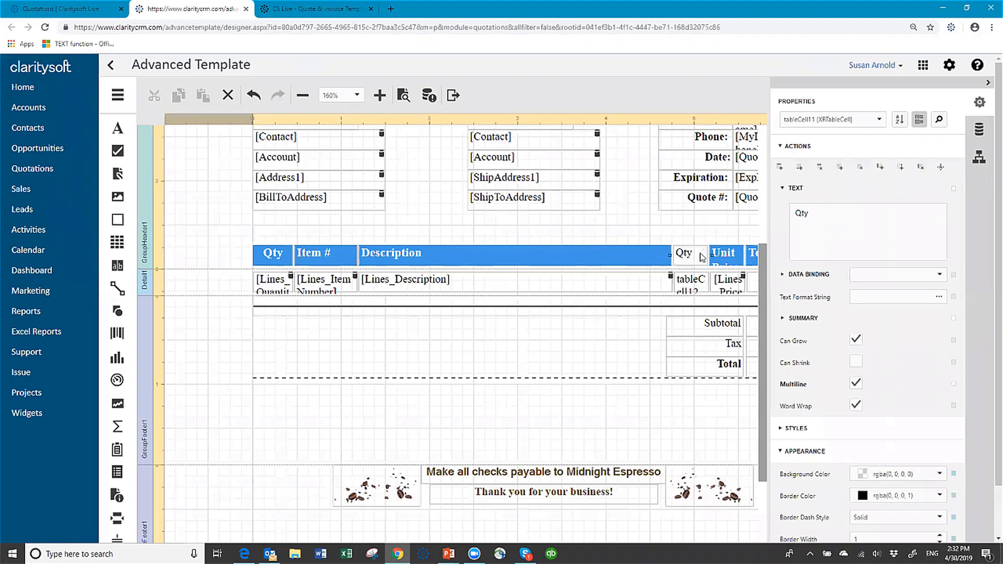
# Step: Bind the new detail cell under the added Qty heading to the Lines_Quantity field from QuotationDetails - (with ItemLines)
pyautogui.click(686, 283)
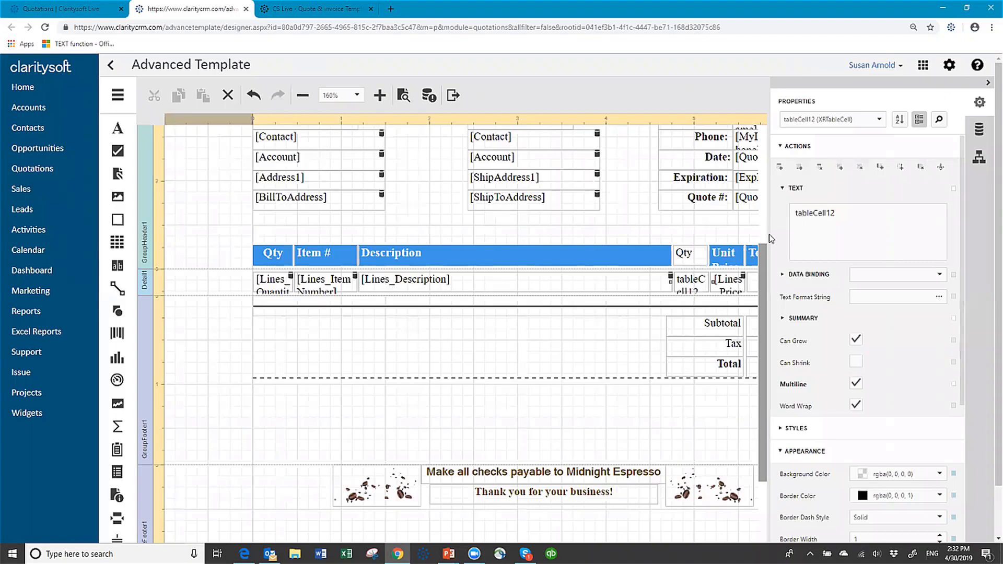
pyautogui.click(981, 133)
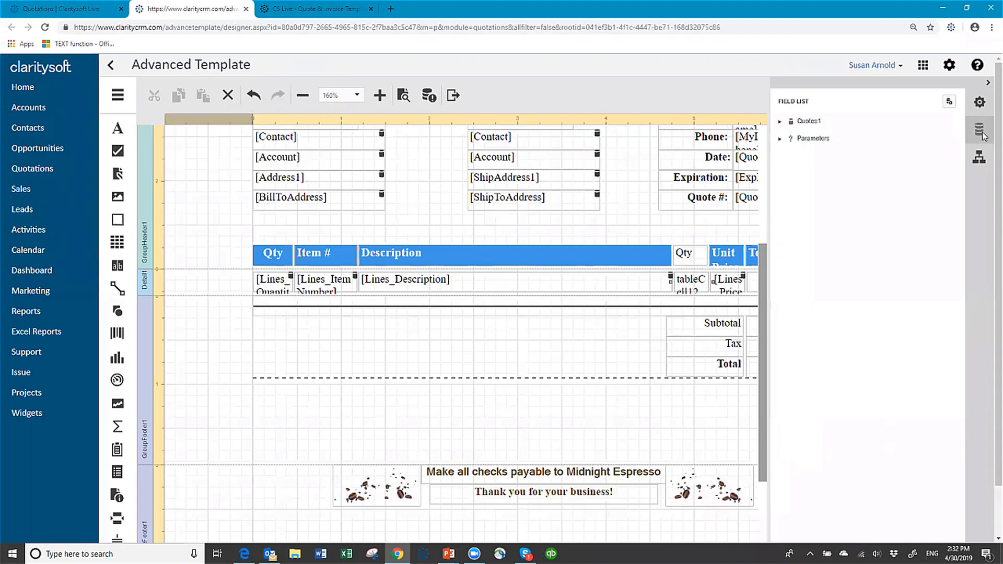
pyautogui.click(780, 123)
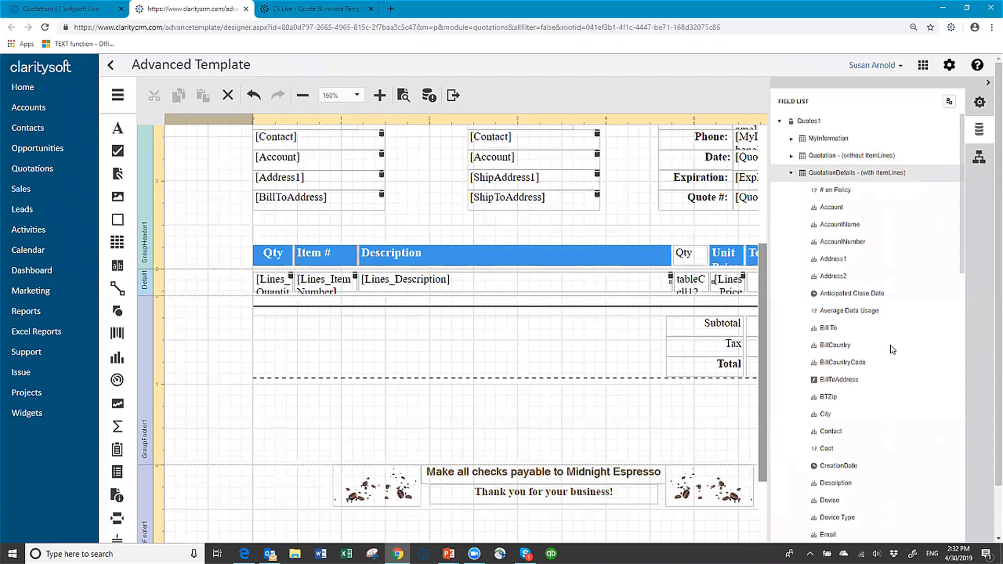
pyautogui.scroll(-7, 883, 342)
pyautogui.scroll(-3, 883, 341)
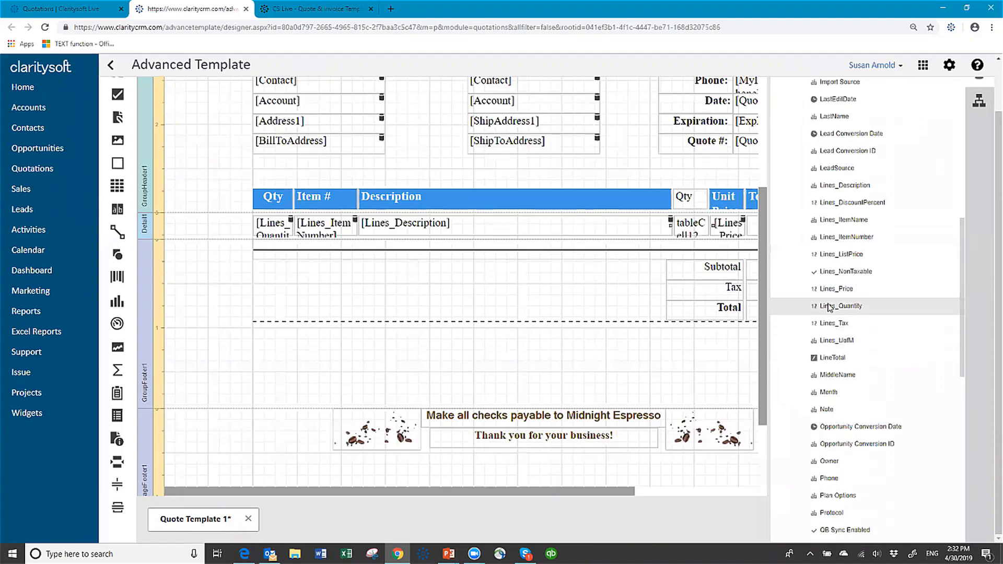
pyautogui.moveTo(828, 309); pyautogui.dragTo(685, 223)
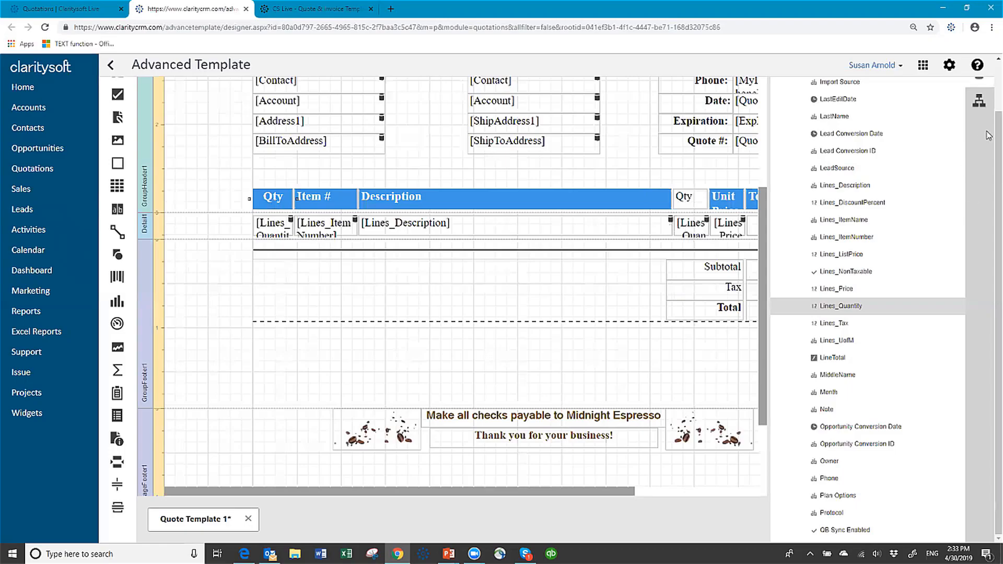
# Step: Delete the original Qty column before Item # from the header table and its quantity column from the detail row
pyautogui.scroll(2, 989, 131)
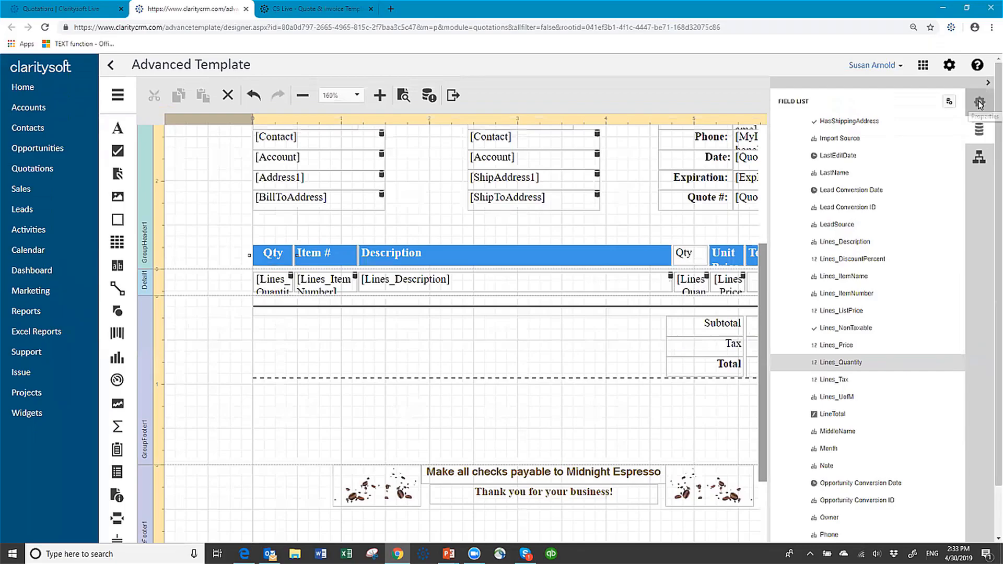
pyautogui.click(979, 103)
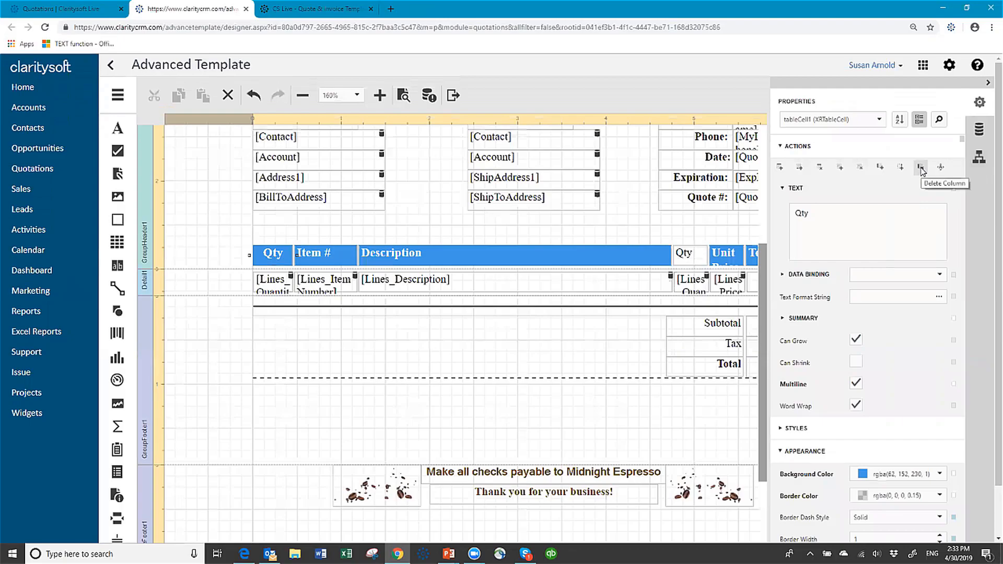
pyautogui.click(921, 168)
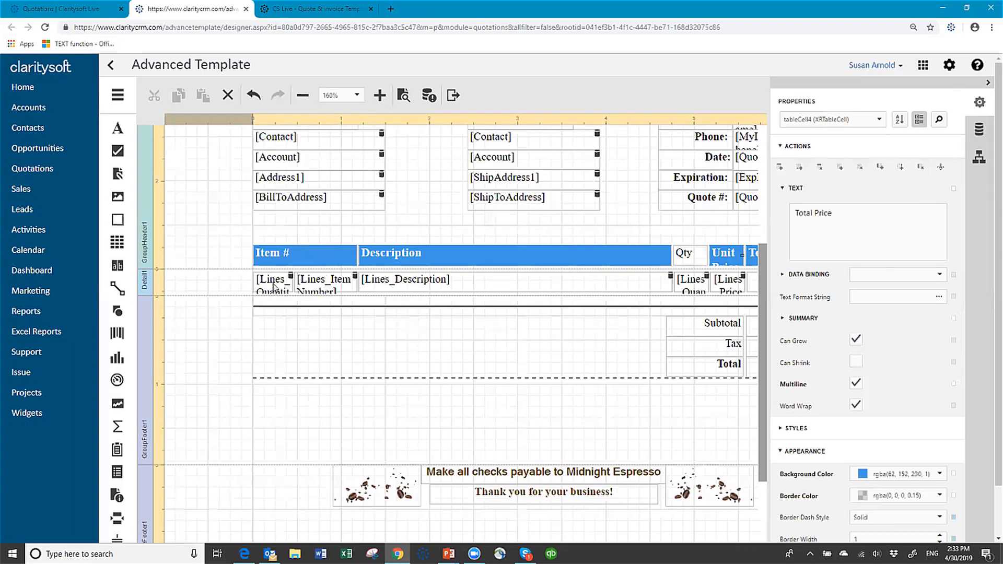
pyautogui.click(272, 286)
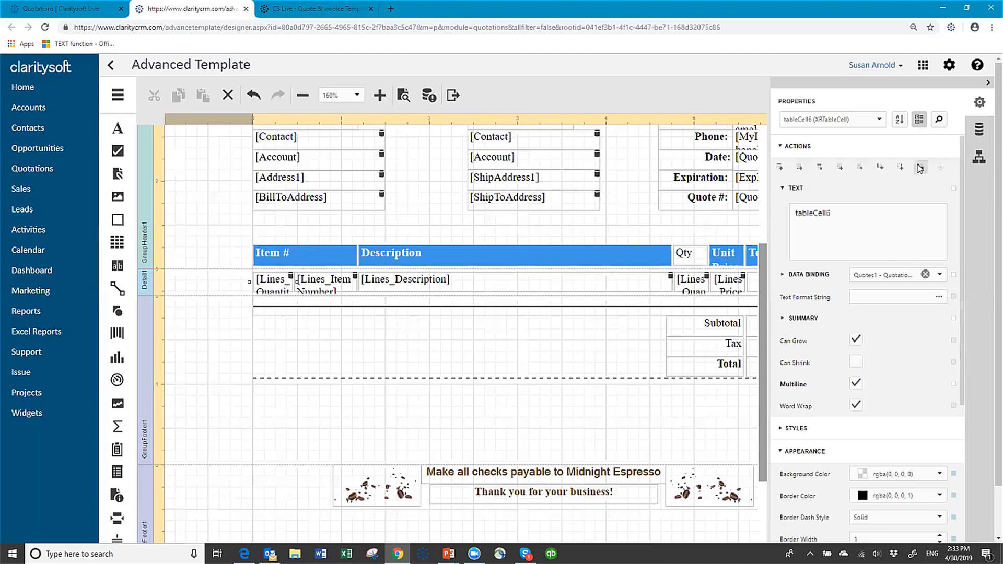
pyautogui.click(920, 168)
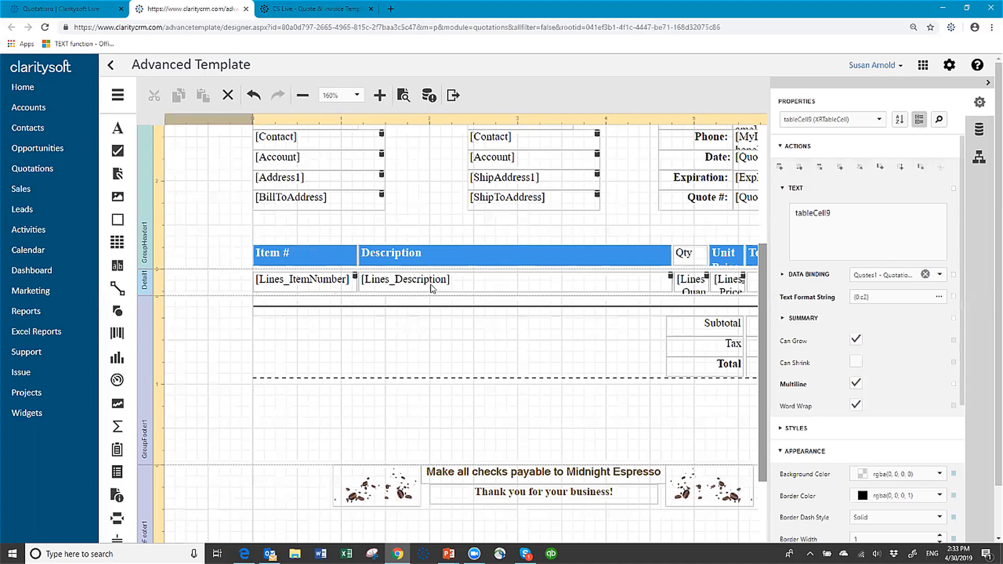
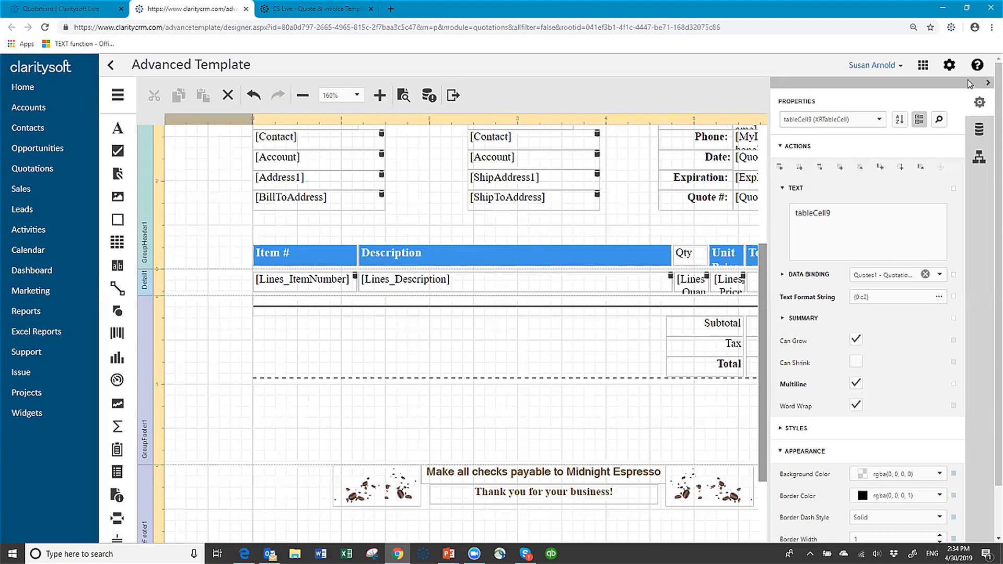
# Step: Set the foreground color of all the line-item header cells to near-white #fffcfc
pyautogui.click(988, 81)
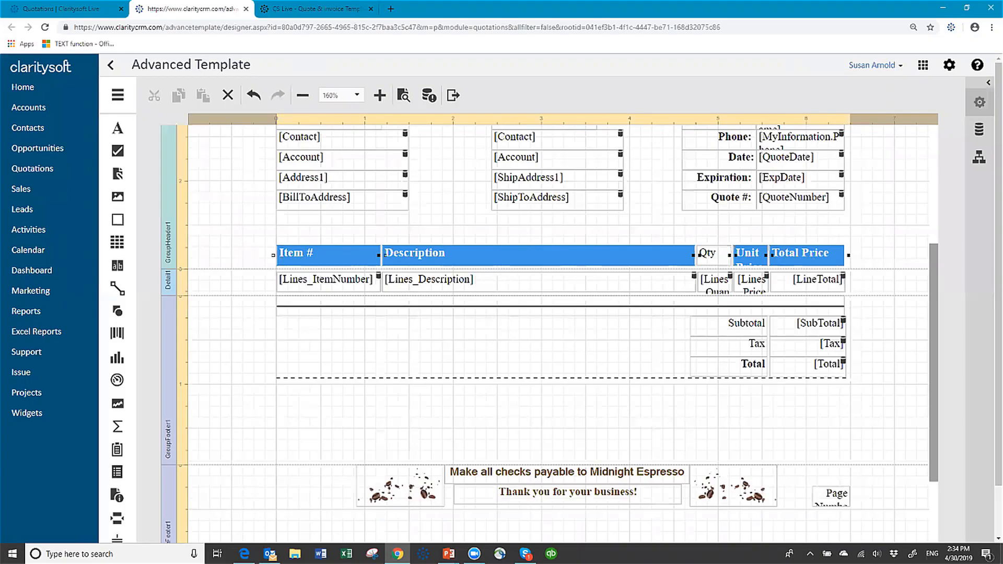
pyautogui.click(979, 104)
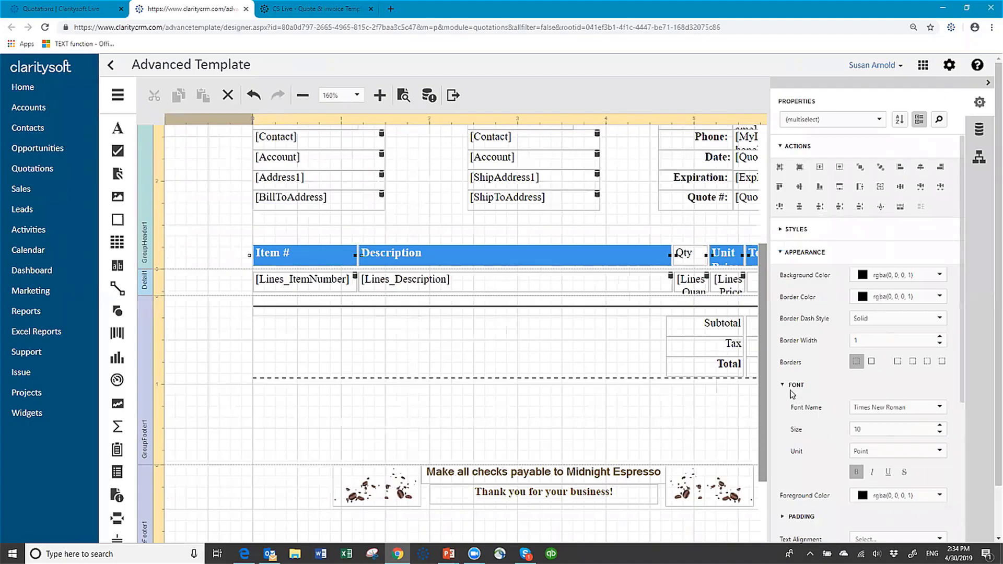
pyautogui.click(784, 386)
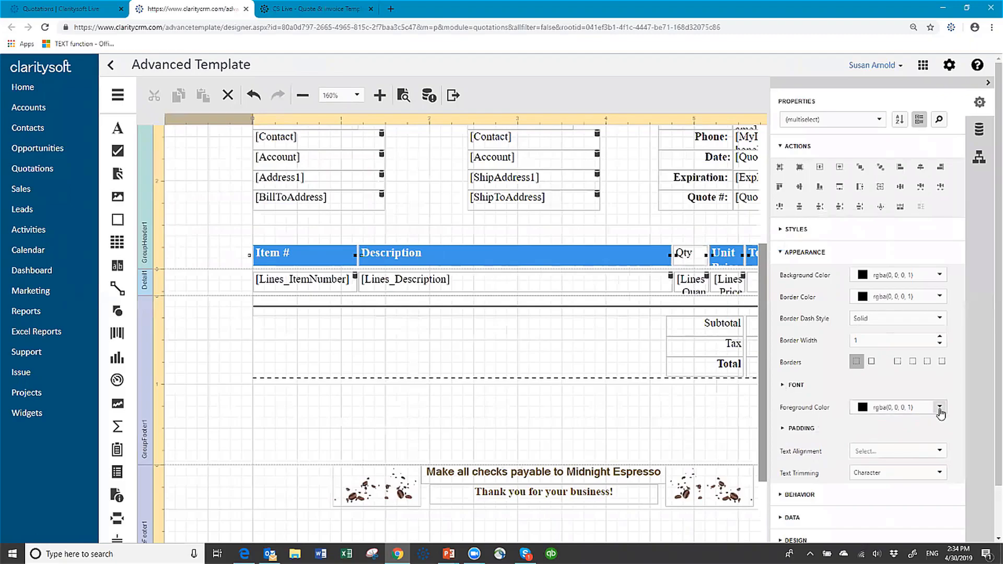
pyautogui.click(939, 409)
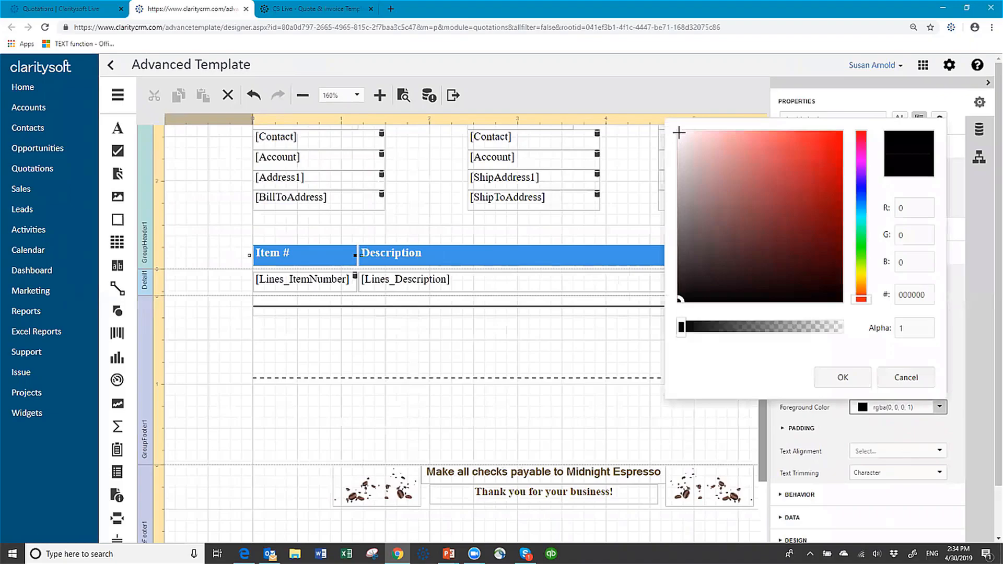
pyautogui.click(679, 132)
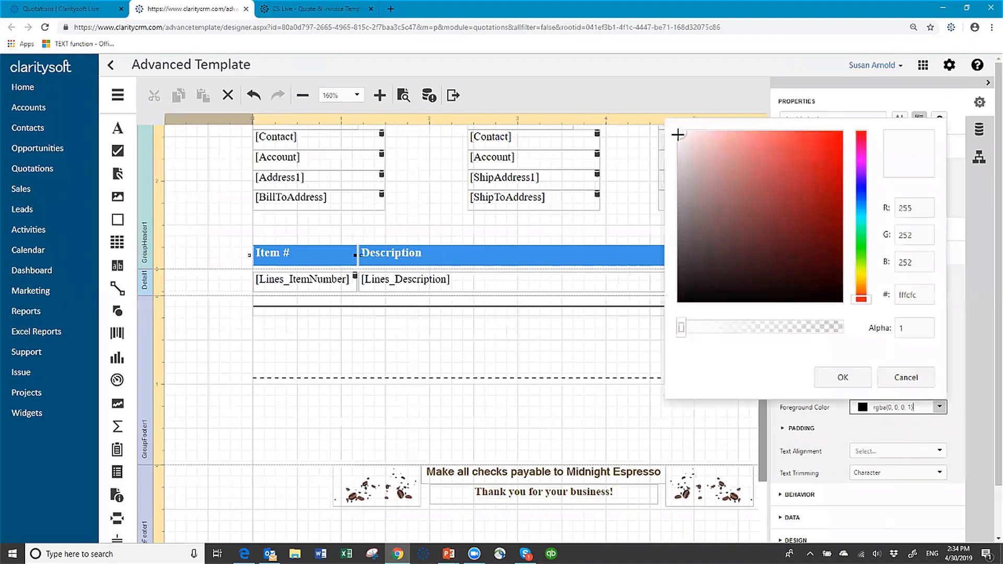
pyautogui.click(838, 384)
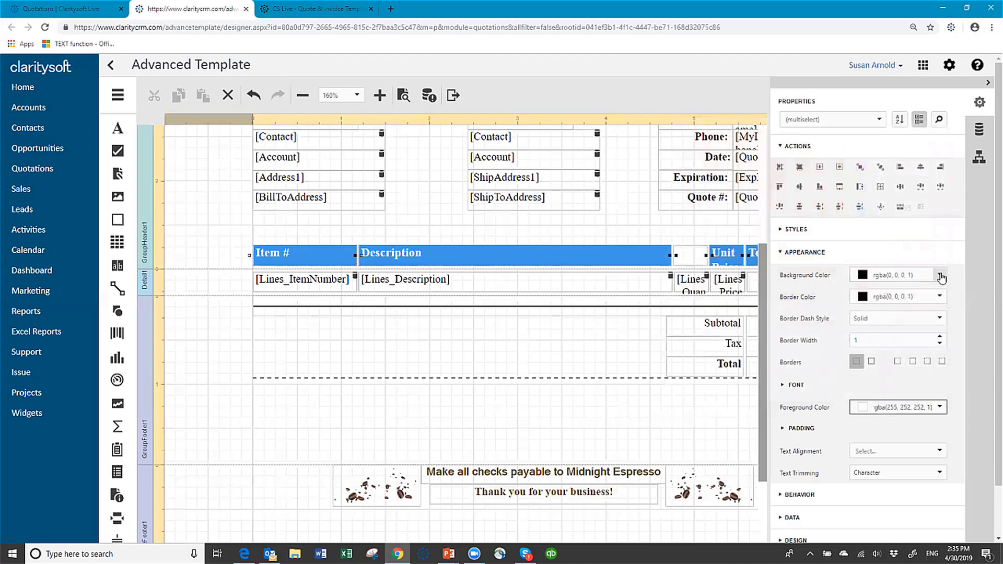
# Step: Set the background color of all the line-item header cells to brown #614407
pyautogui.click(941, 277)
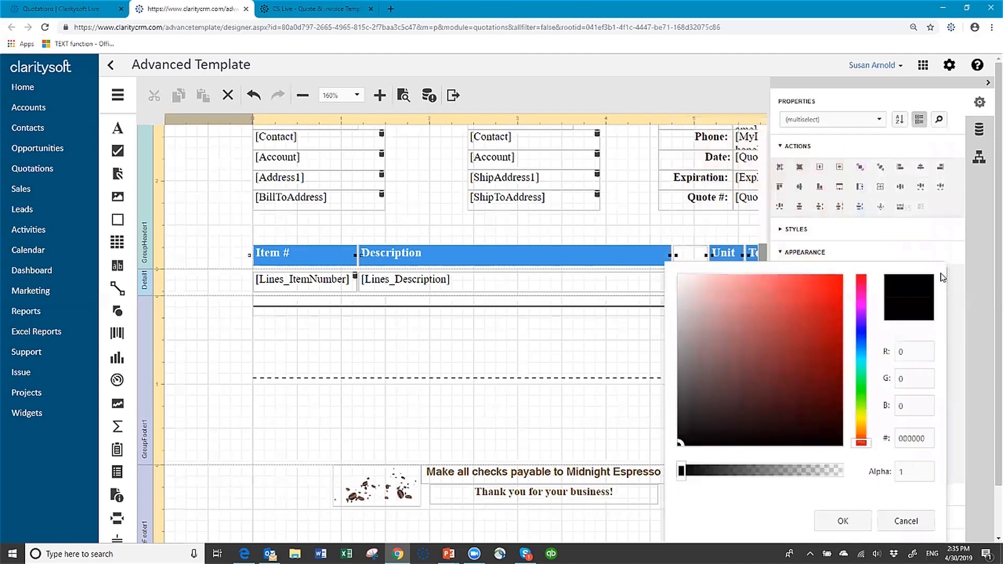
pyautogui.click(925, 438)
pyautogui.doubleClick(909, 439)
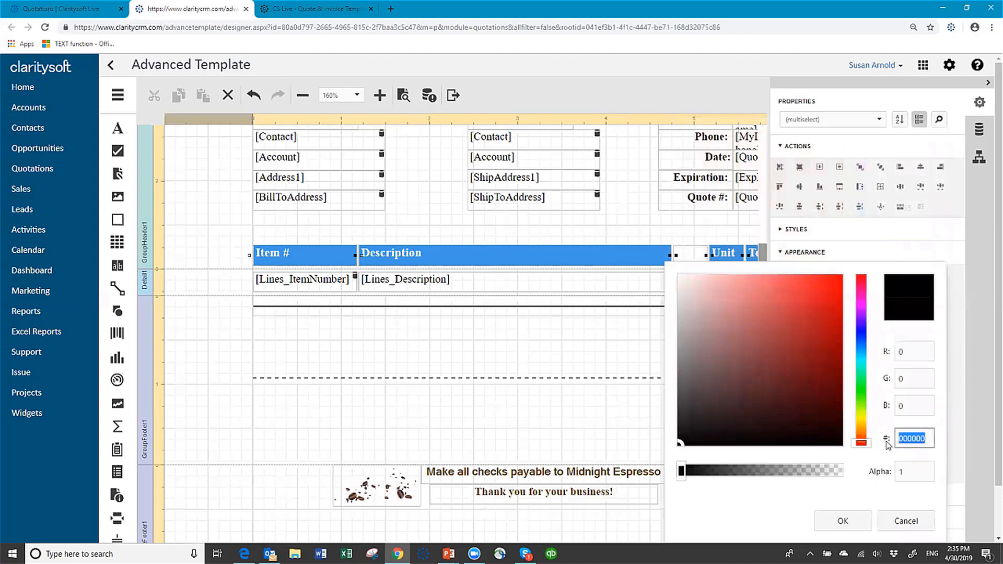
pyautogui.write('614407')
pyautogui.click(843, 521)
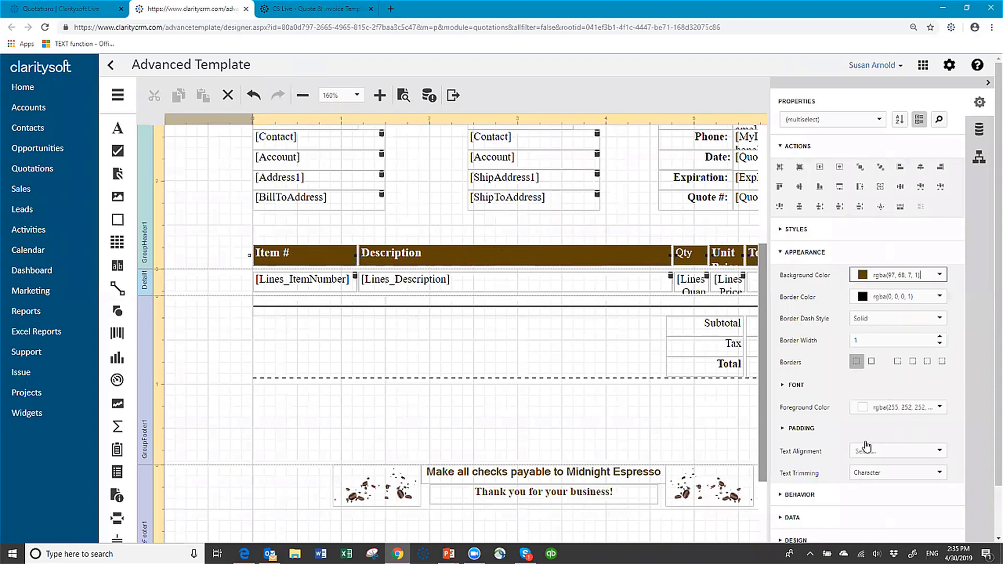
# Step: Change the font of all the line-item header cells to MS Sans Serif and deselect them
pyautogui.click(780, 386)
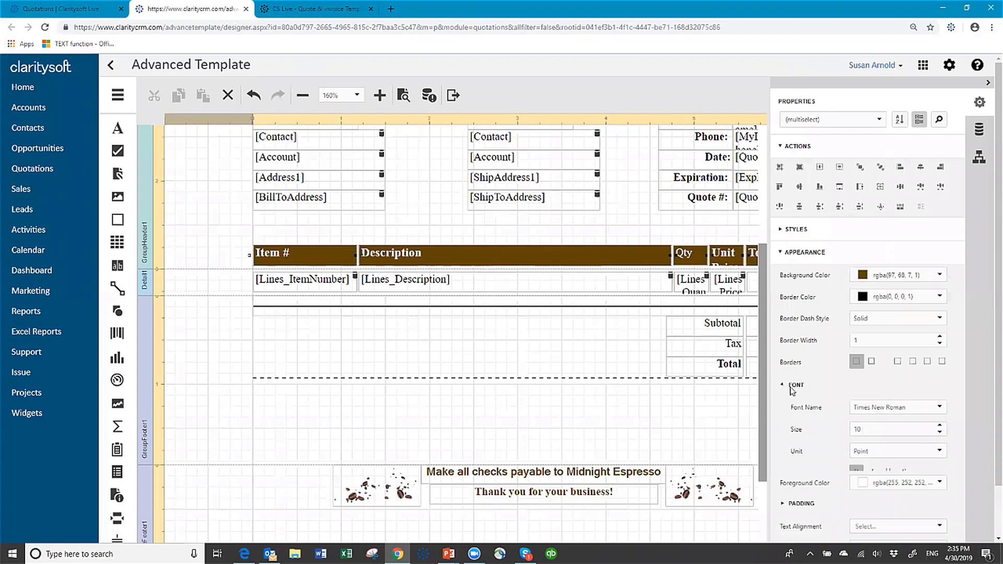
pyautogui.click(940, 409)
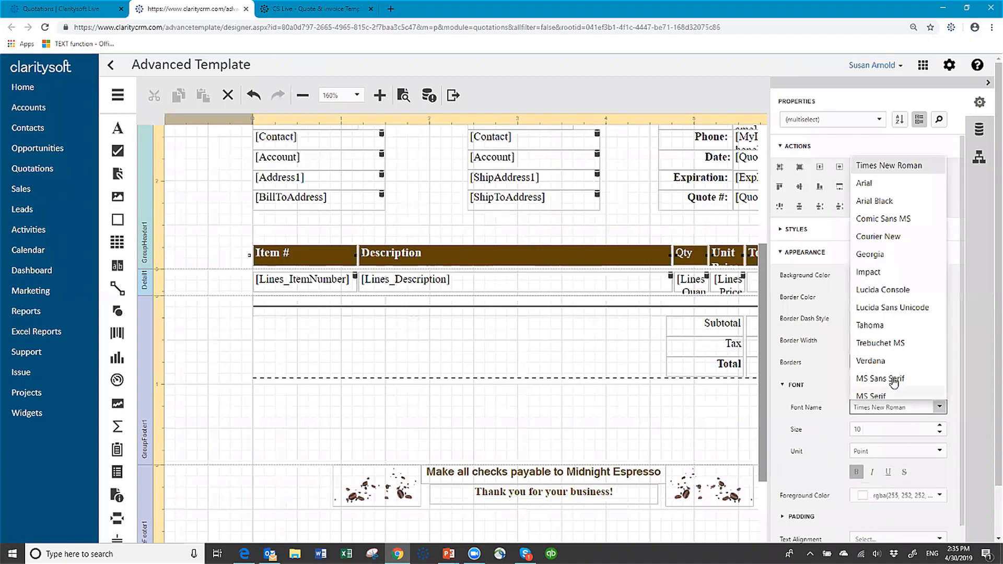
pyautogui.click(885, 380)
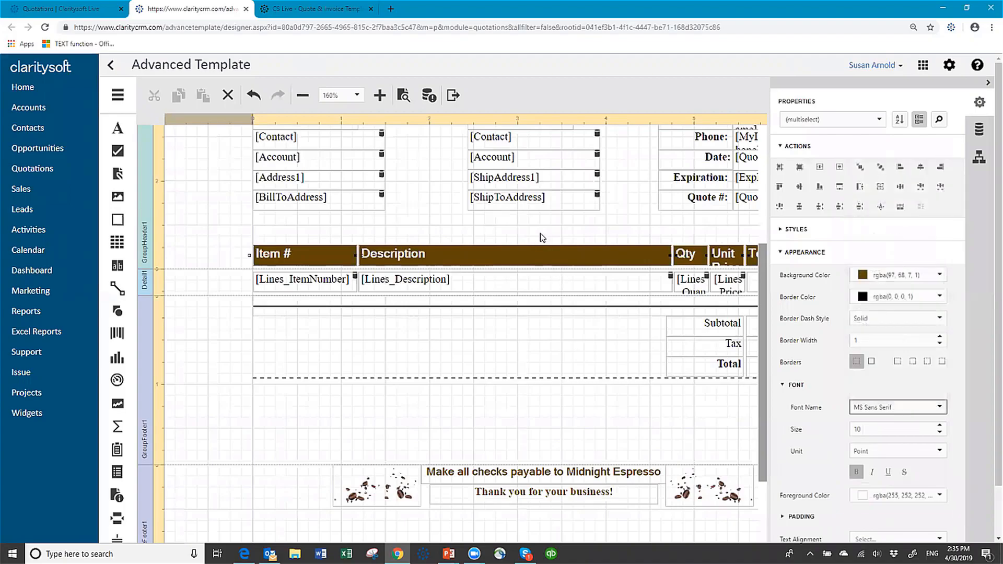
pyautogui.click(542, 238)
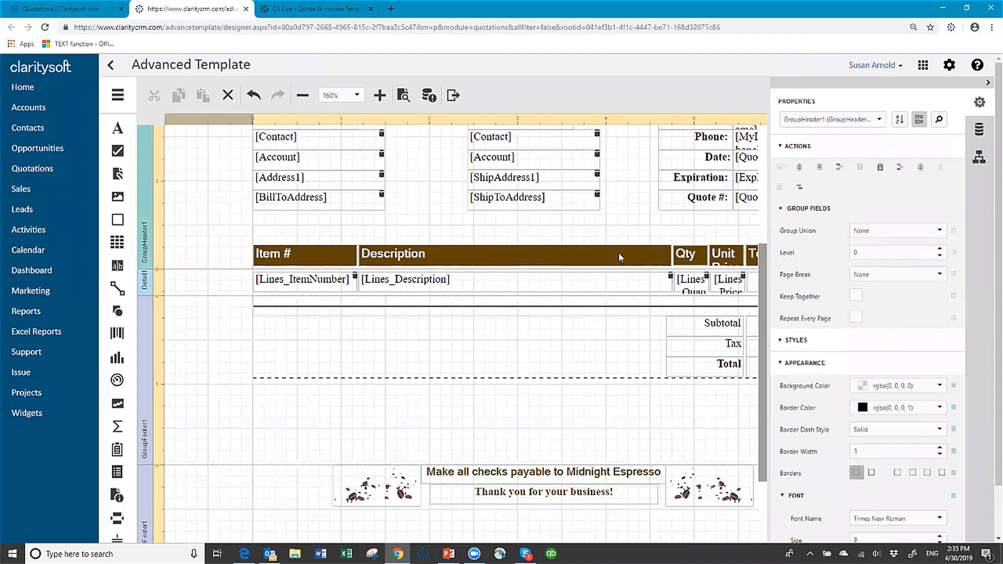
# Step: Narrow the Description column in the header and detail rows so that it ends at about the 4-inch ruler mark, widening Qty
pyautogui.click(593, 260)
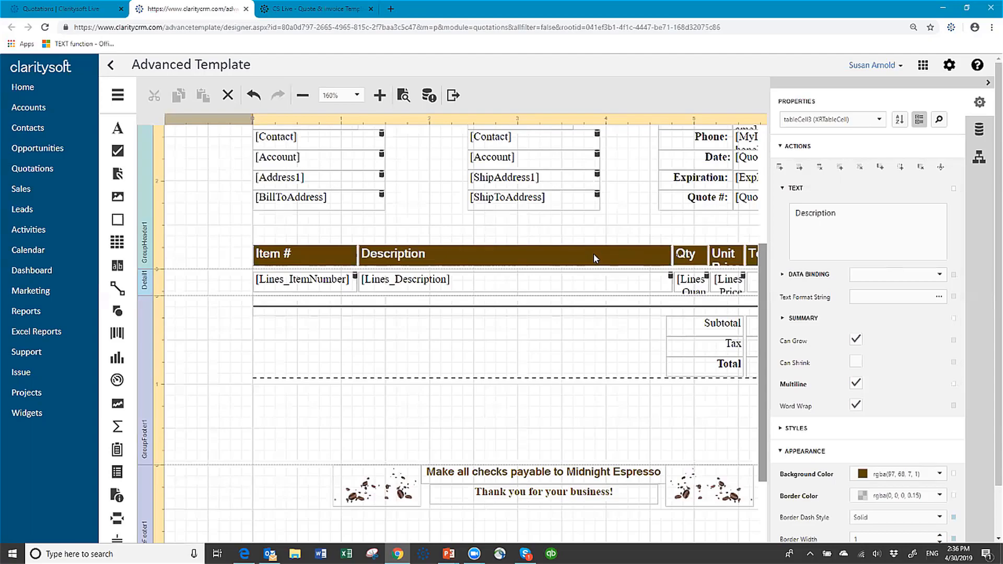
pyautogui.keyDown('ctrl'); pyautogui.click(593, 287); pyautogui.keyUp('ctrl')
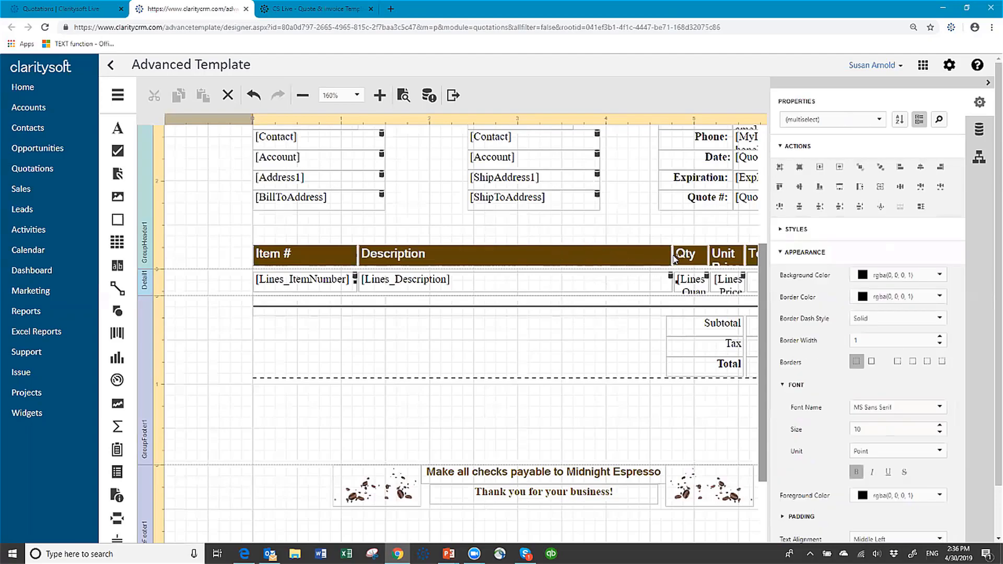
pyautogui.moveTo(673, 255); pyautogui.dragTo(605, 253)
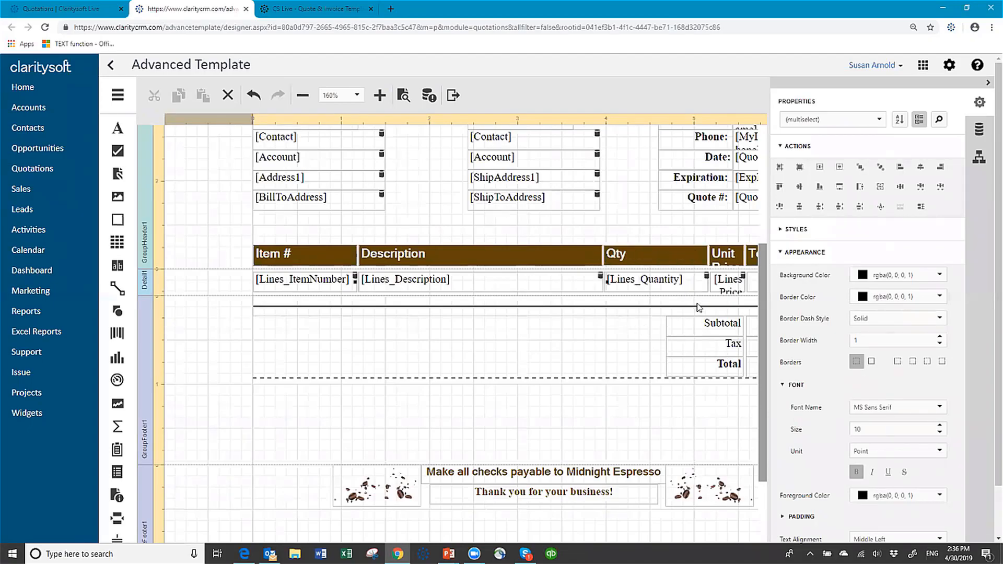
# Step: Narrow the Qty column in the header and detail rows so that it ends at about 4.5 inches, widening Unit Price
pyautogui.click(679, 254)
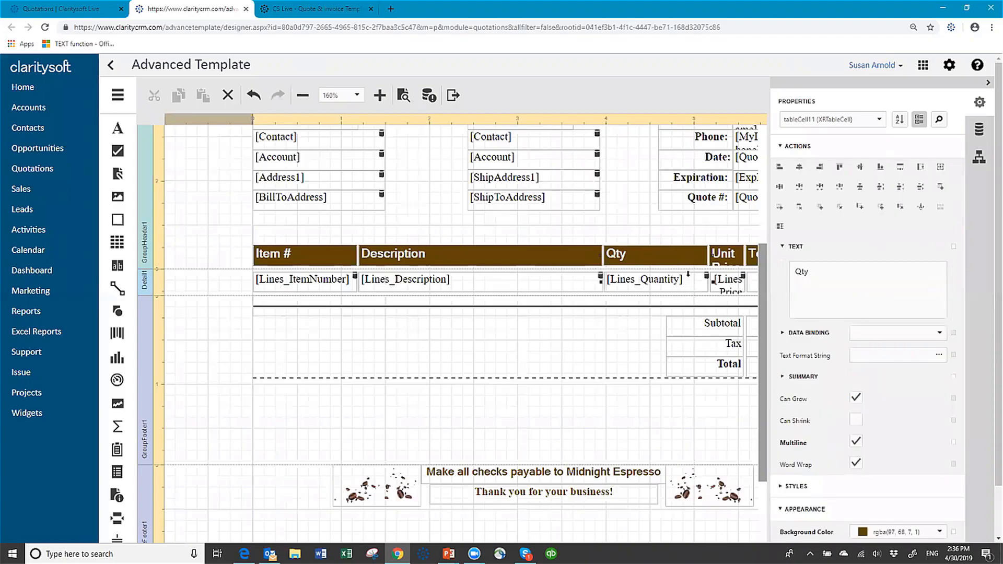
pyautogui.keyDown('ctrl'); pyautogui.click(712, 263); pyautogui.keyUp('ctrl')
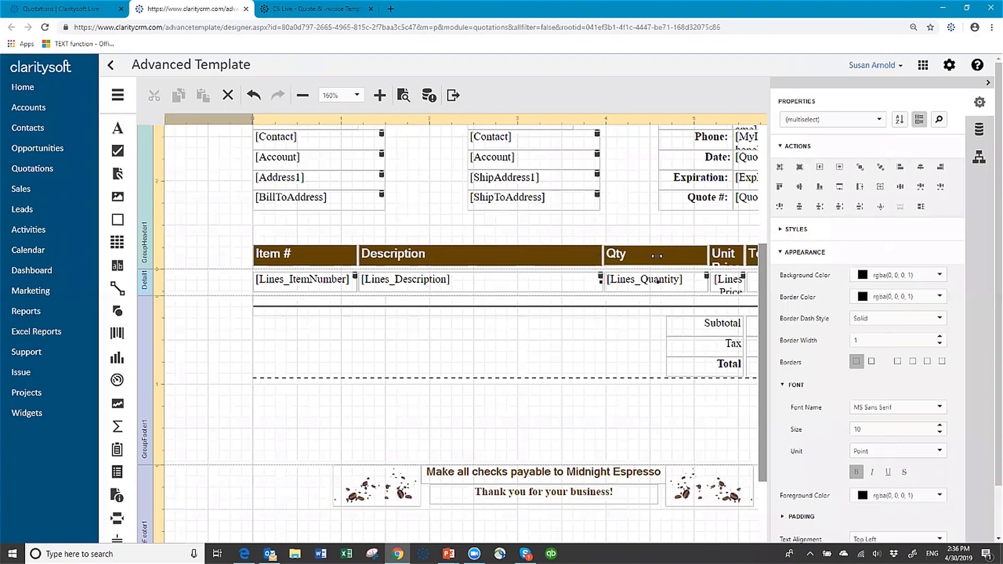
pyautogui.moveTo(660, 259); pyautogui.dragTo(654, 259)
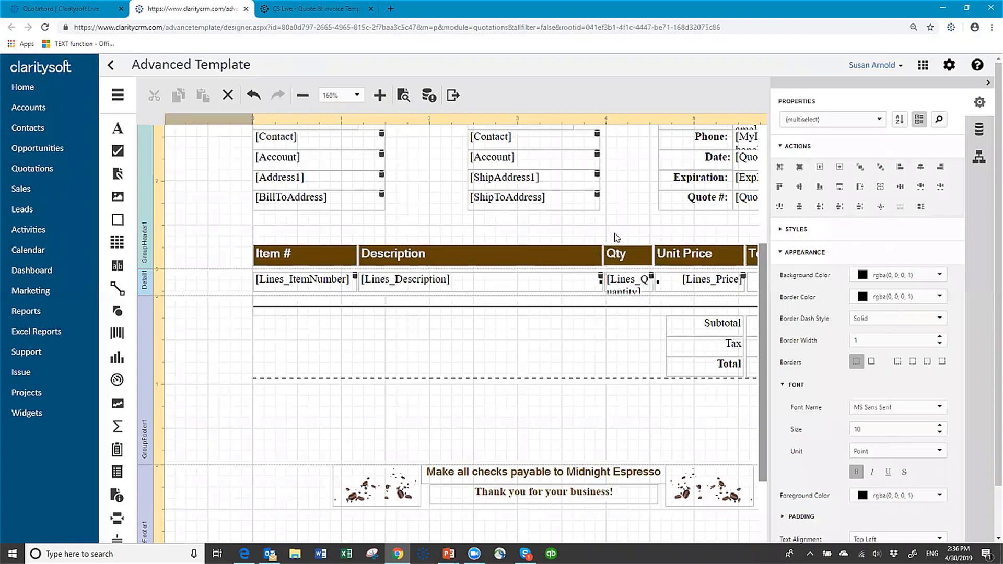
# Step: Set the text alignment of the Qty header cell to Top Center and deselect it
pyautogui.click(622, 254)
pyautogui.scroll(-2, 893, 397)
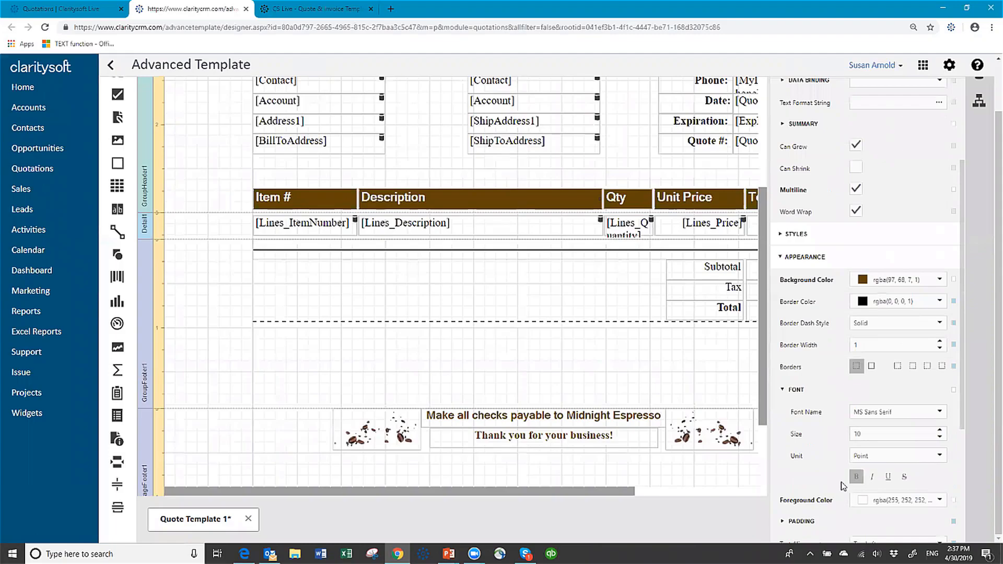
pyautogui.scroll(-1, 843, 485)
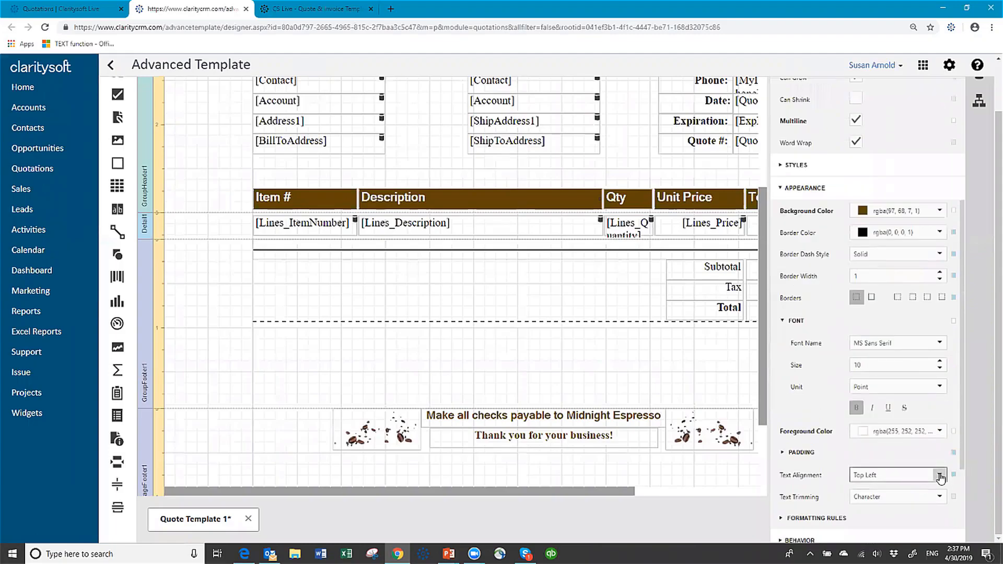
pyautogui.click(940, 476)
pyautogui.click(868, 315)
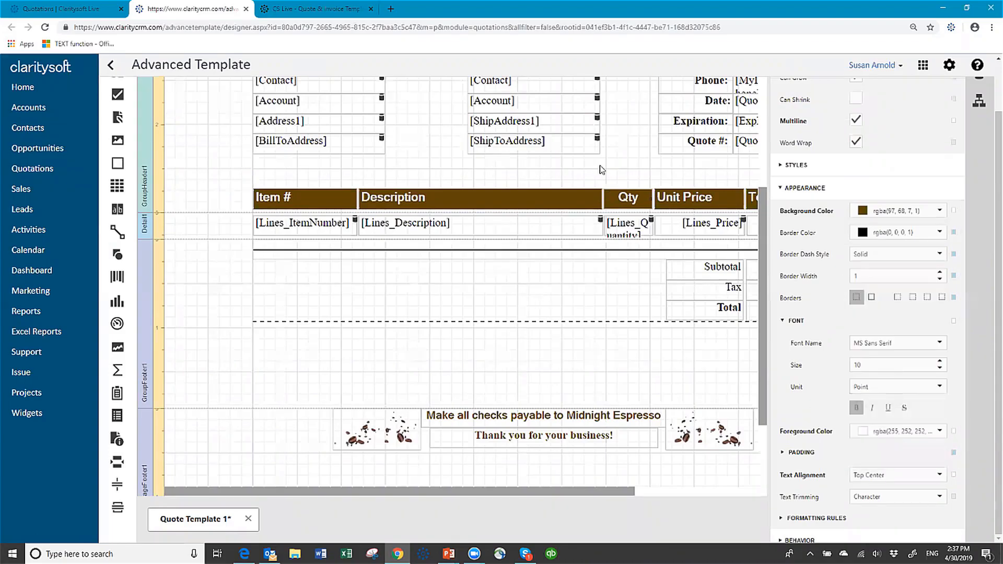
pyautogui.click(601, 168)
pyautogui.click(529, 307)
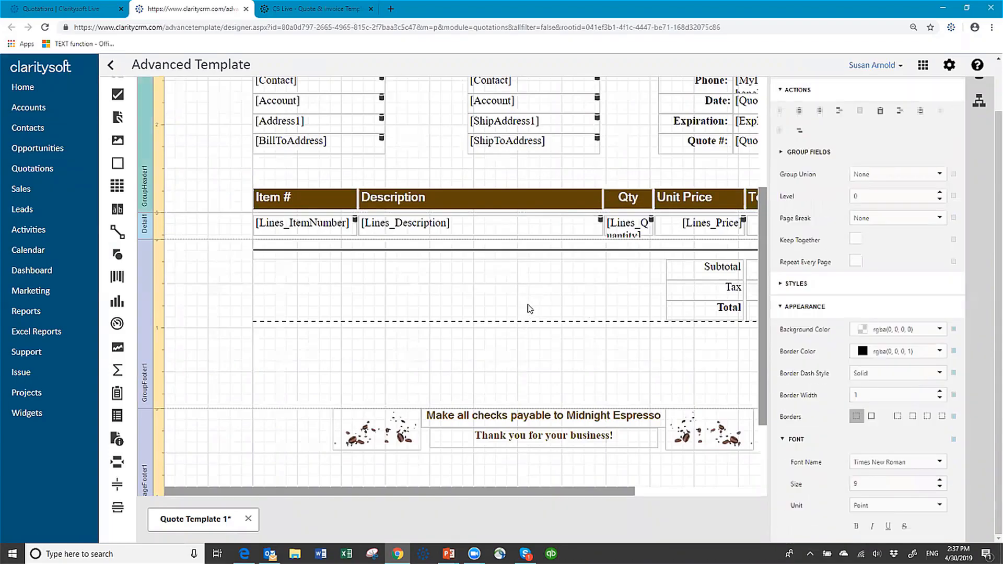
pyautogui.click(505, 293)
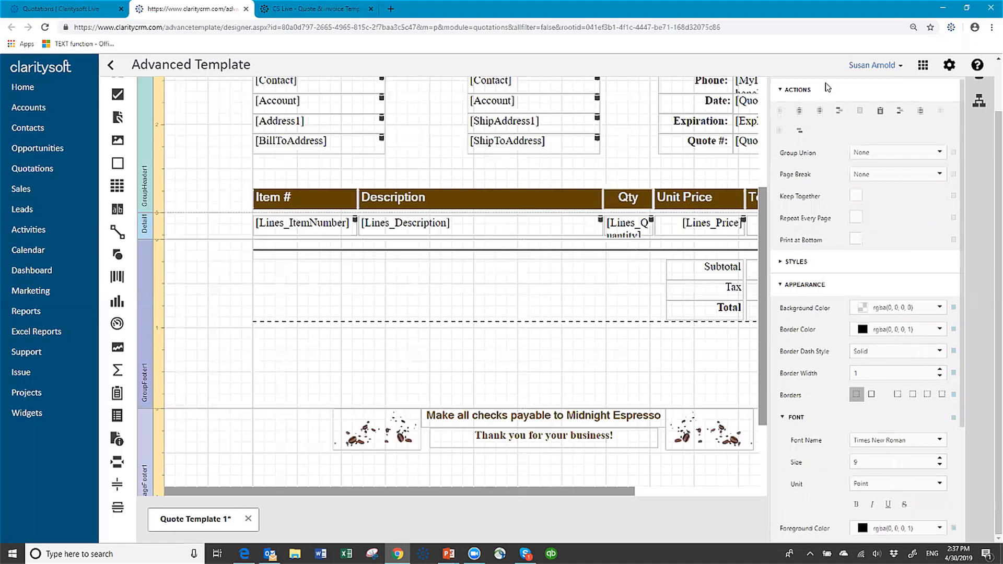
# Step: Save the quote template and open its preview
pyautogui.scroll(5, 464, 144)
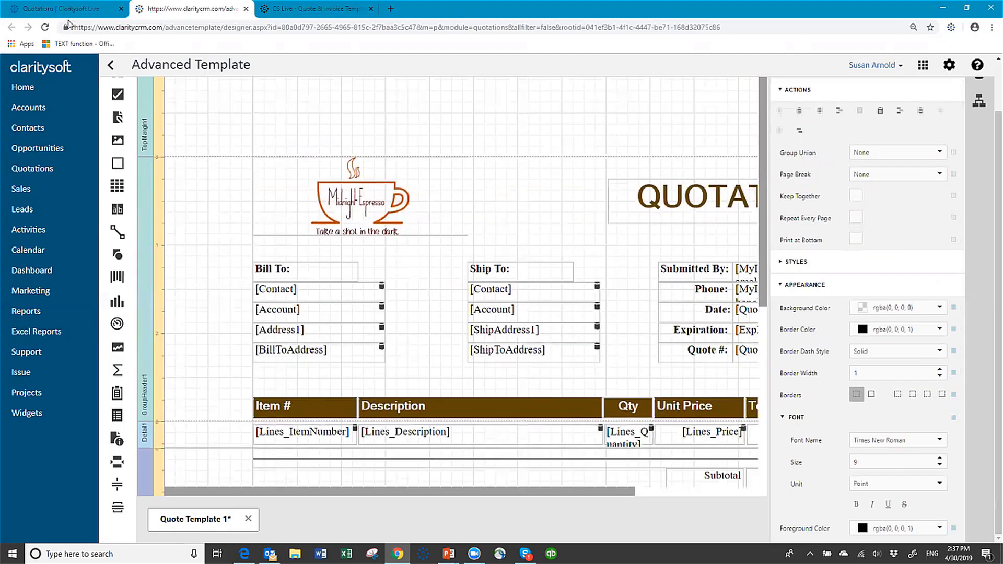
pyautogui.scroll(2, 282, 127)
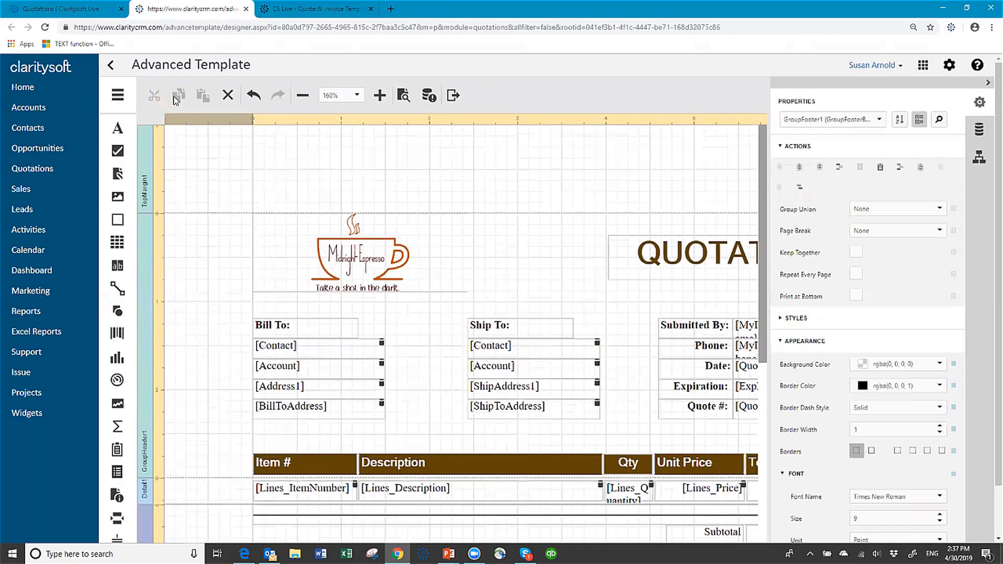
pyautogui.click(116, 100)
pyautogui.click(176, 216)
pyautogui.click(403, 96)
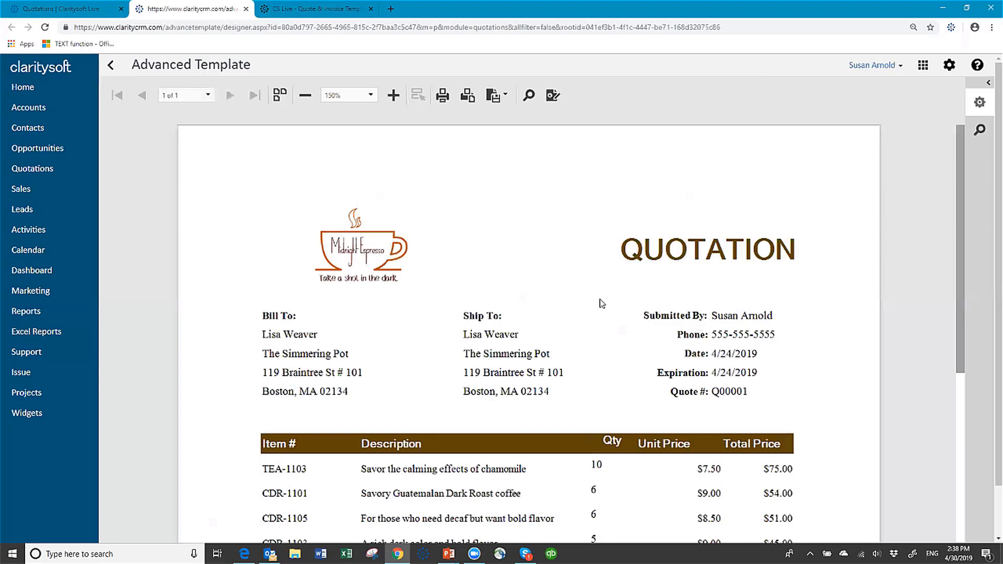
# Step: Check the previewed quotation's header, line items, totals and footer at 100% zoom and return to the designer
pyautogui.scroll(-3, 545, 293)
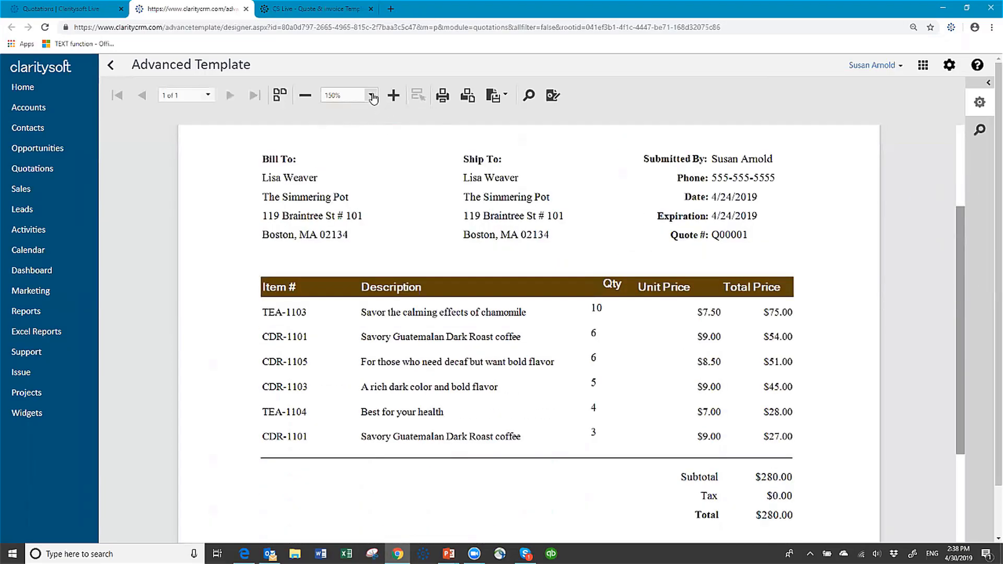
pyautogui.click(371, 96)
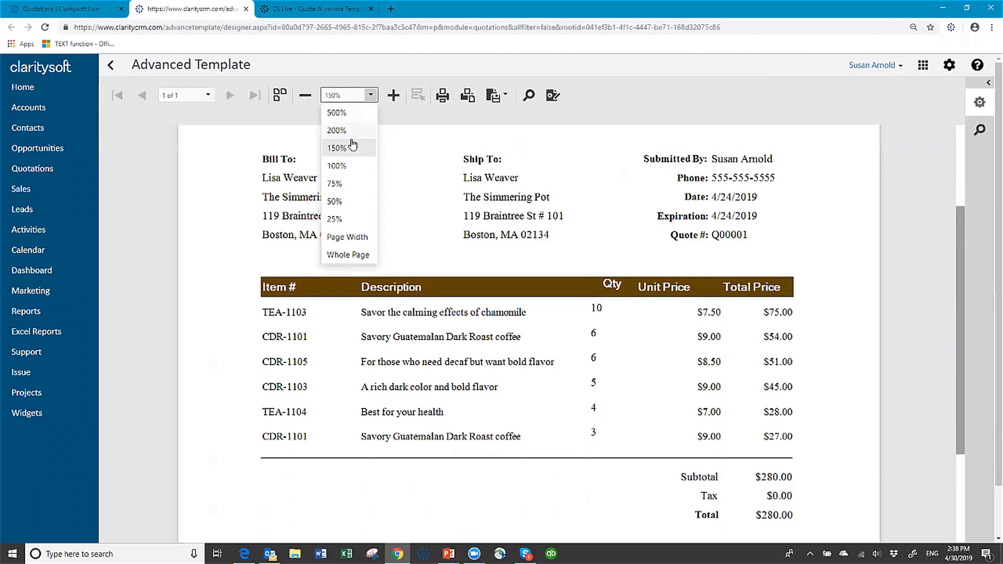
pyautogui.click(353, 167)
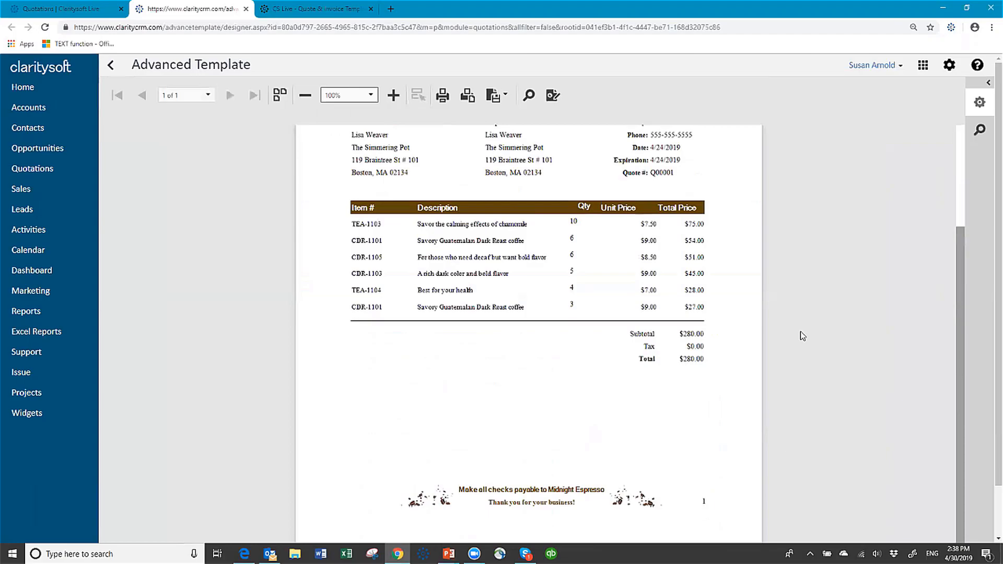
pyautogui.scroll(3, 807, 321)
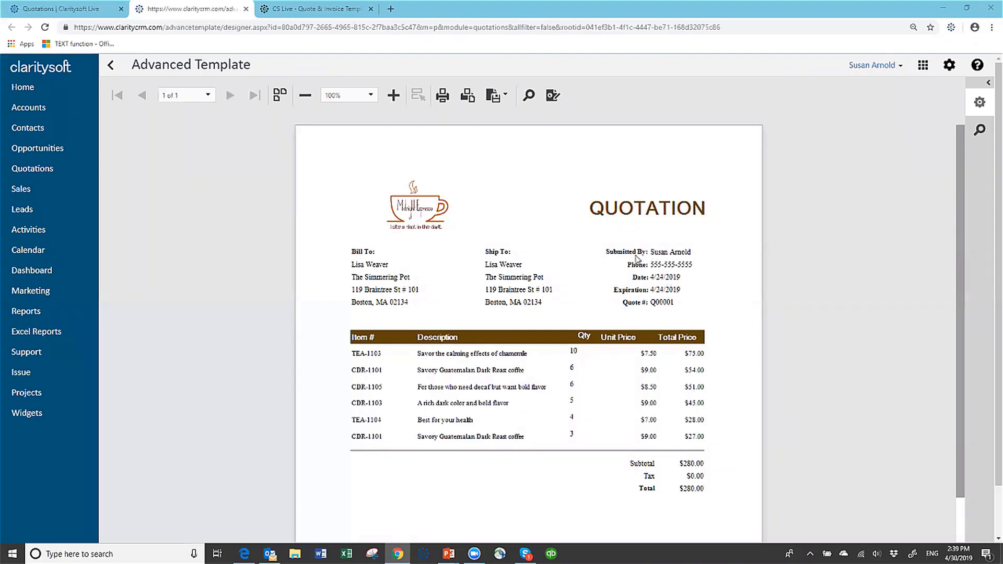
pyautogui.click(553, 97)
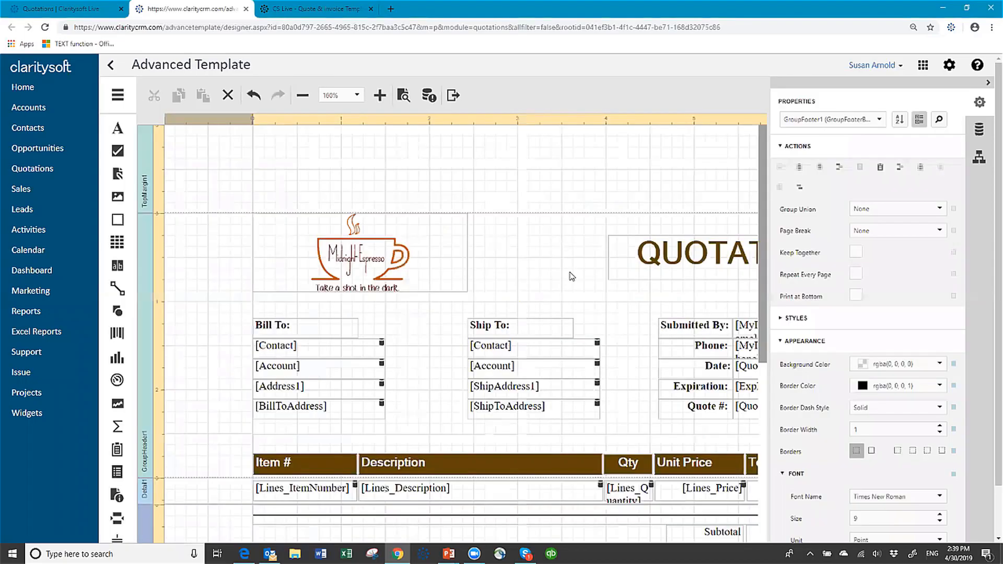
pyautogui.click(534, 349)
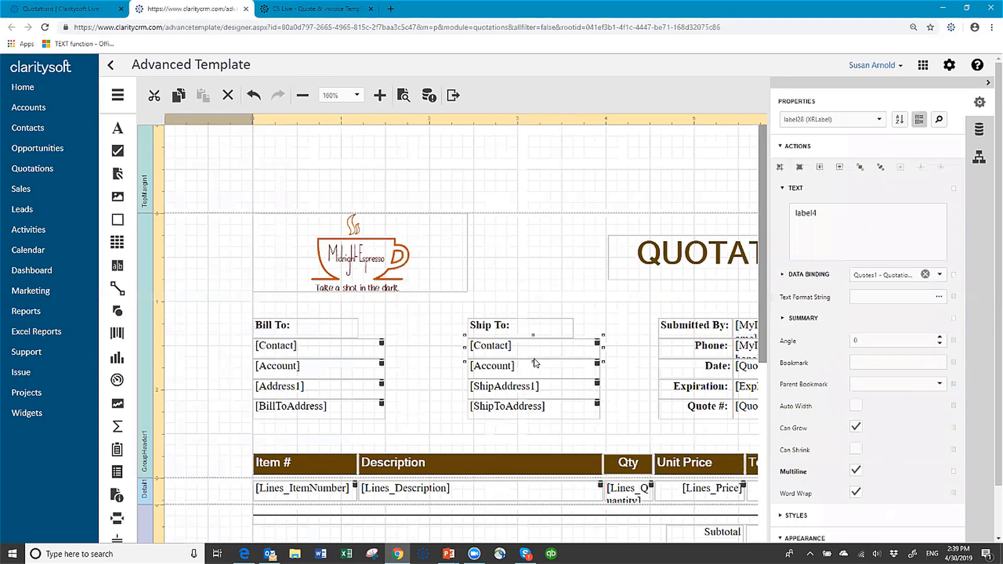
pyautogui.click(565, 301)
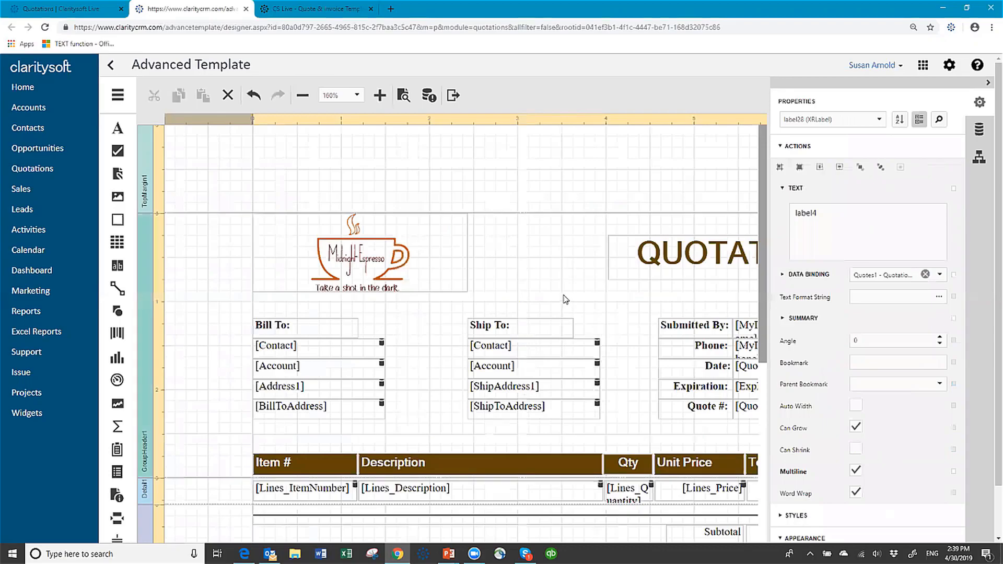
pyautogui.scroll(-2, 623, 379)
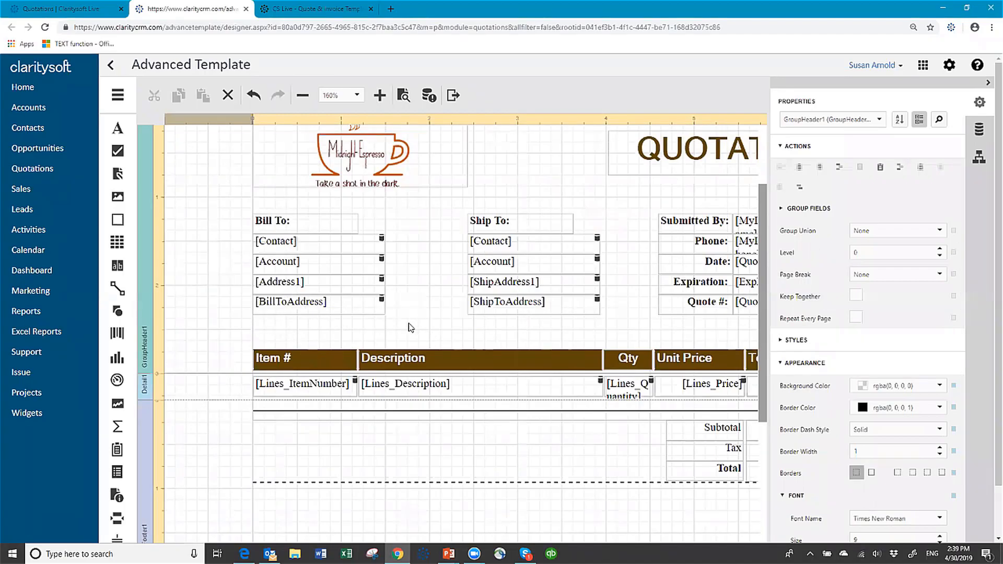
# Step: Add the Phone field from the field list to the group header, directly below the Bill To block's BillToAddress field
pyautogui.click(980, 130)
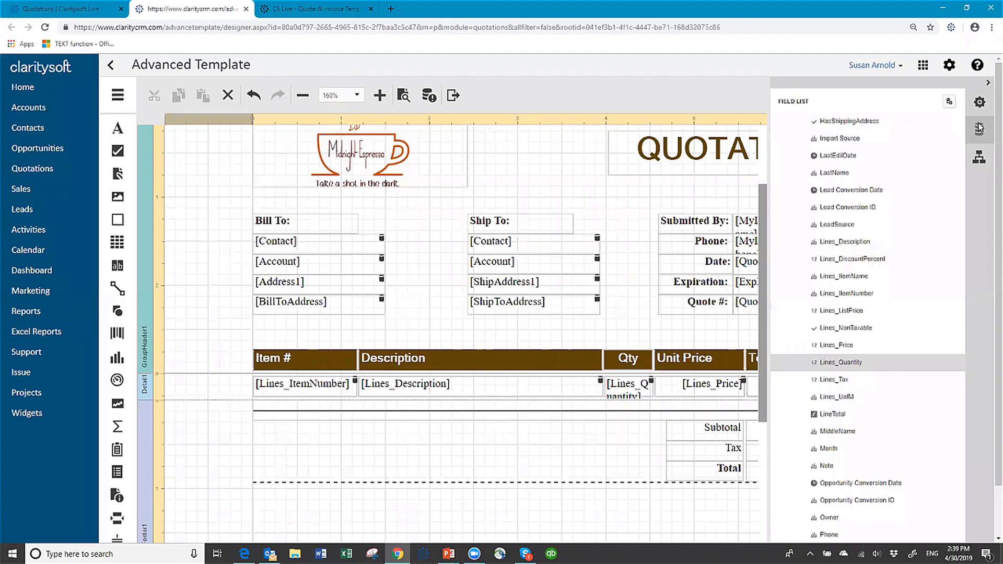
pyautogui.scroll(-2, 878, 338)
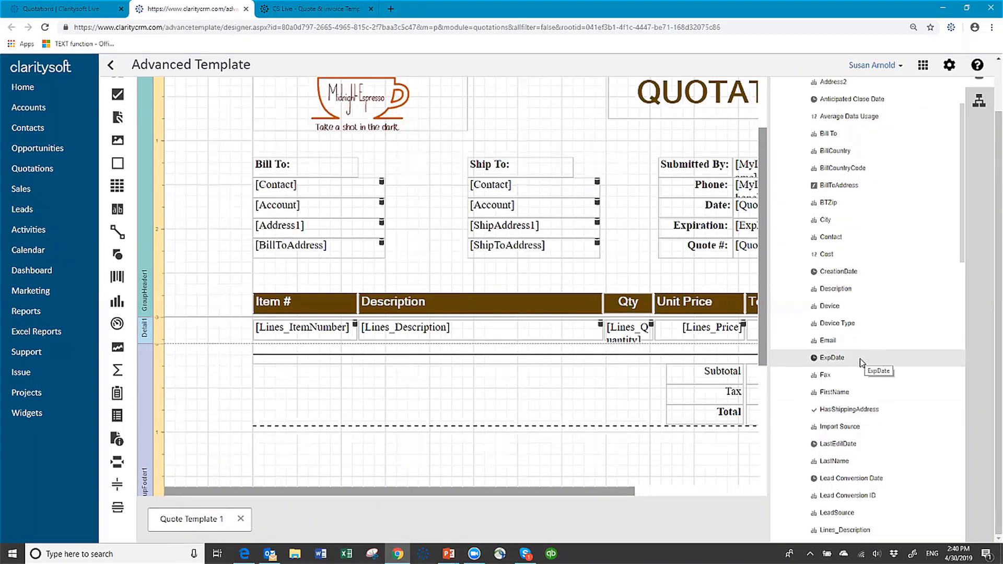
pyautogui.scroll(-3, 859, 363)
pyautogui.scroll(-2, 857, 370)
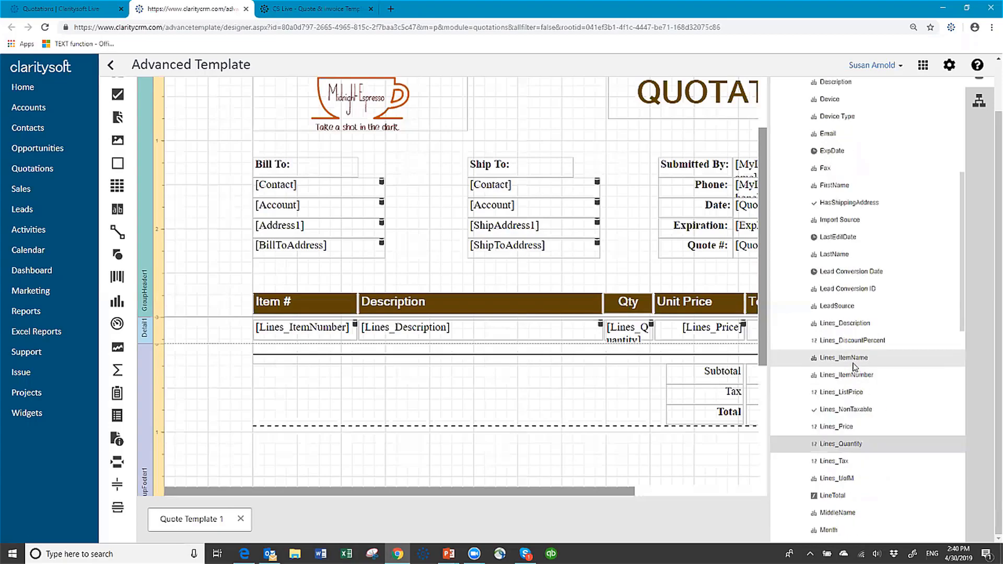
pyautogui.scroll(-3, 855, 366)
pyautogui.scroll(-2, 845, 366)
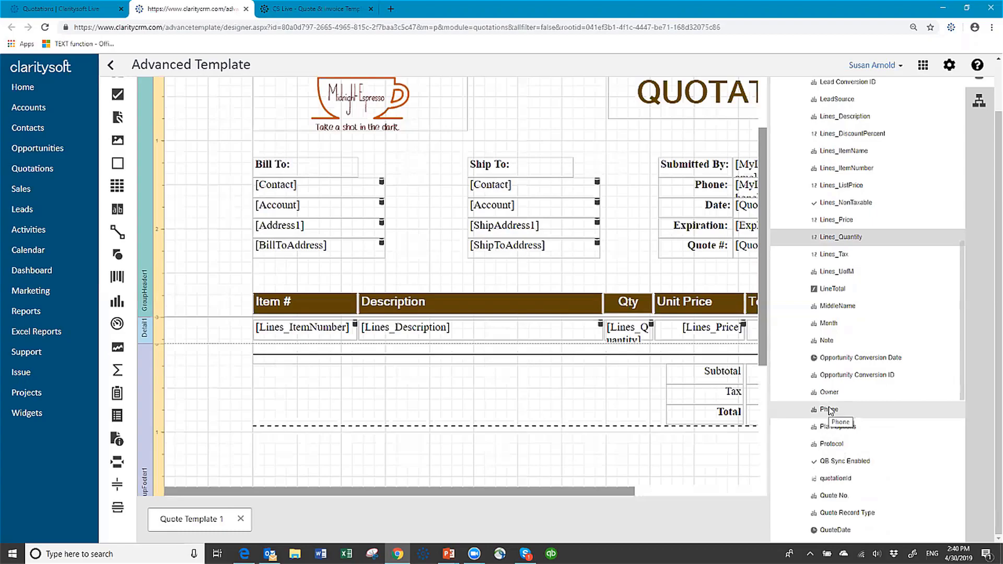
pyautogui.moveTo(829, 412); pyautogui.dragTo(405, 269)
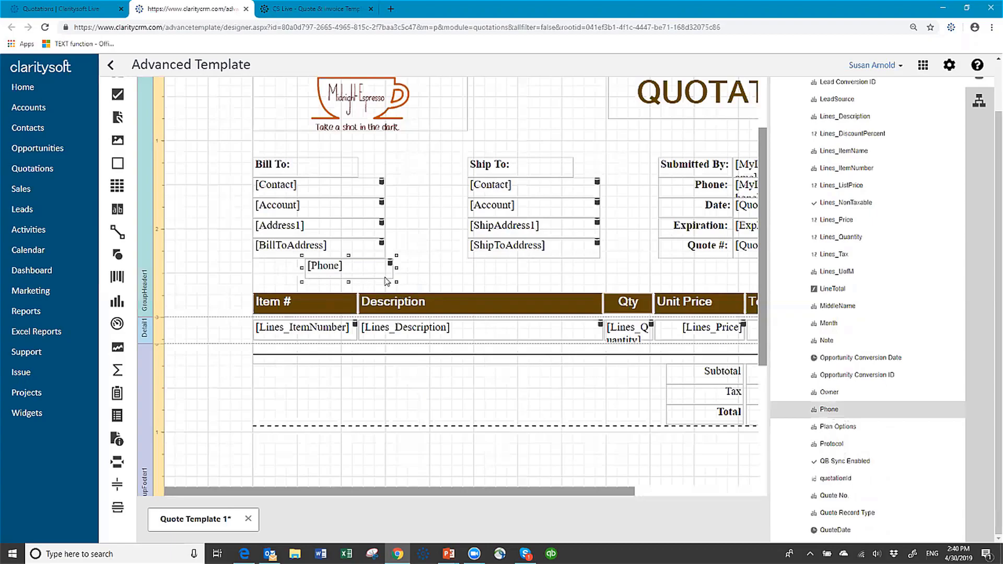
# Step: Align the Phone field with the left edge of the Bill To fields and widen it to match their width
pyautogui.press('Left')
pyautogui.press('Left')
pyautogui.press('Left')
pyautogui.press('Left')
pyautogui.press('Left')
pyautogui.press('Left')
pyautogui.press('Left')
pyautogui.press('Left')
pyautogui.press('Left')
pyautogui.press('Left')
pyautogui.press('Left')
pyautogui.press('Left')
pyautogui.press('Left')
pyautogui.press('Left')
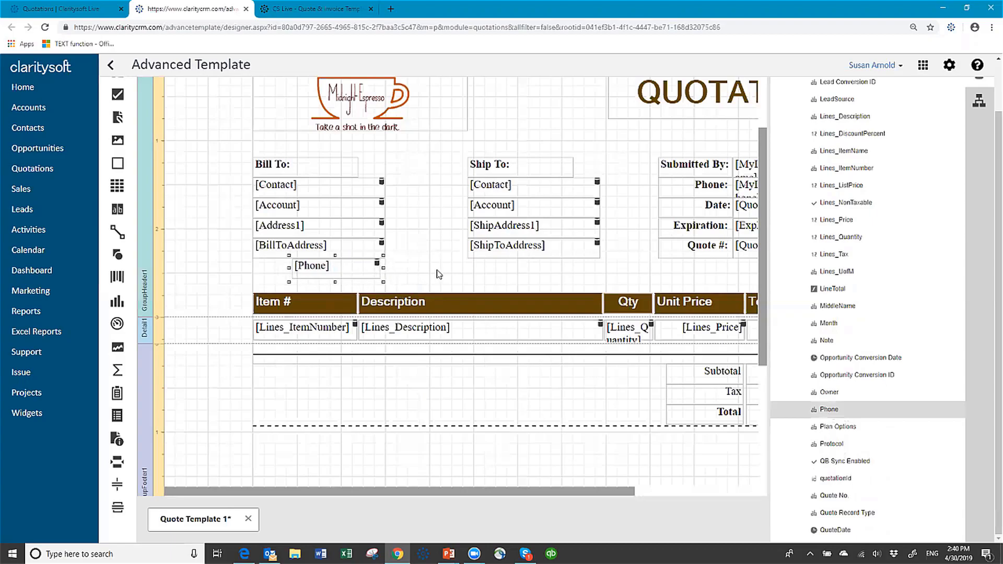
pyautogui.press('Left')
pyautogui.press('Left')
pyautogui.press('Left')
pyautogui.press('Left')
pyautogui.press('Left')
pyautogui.press('Left')
pyautogui.press('Left')
pyautogui.press('Left')
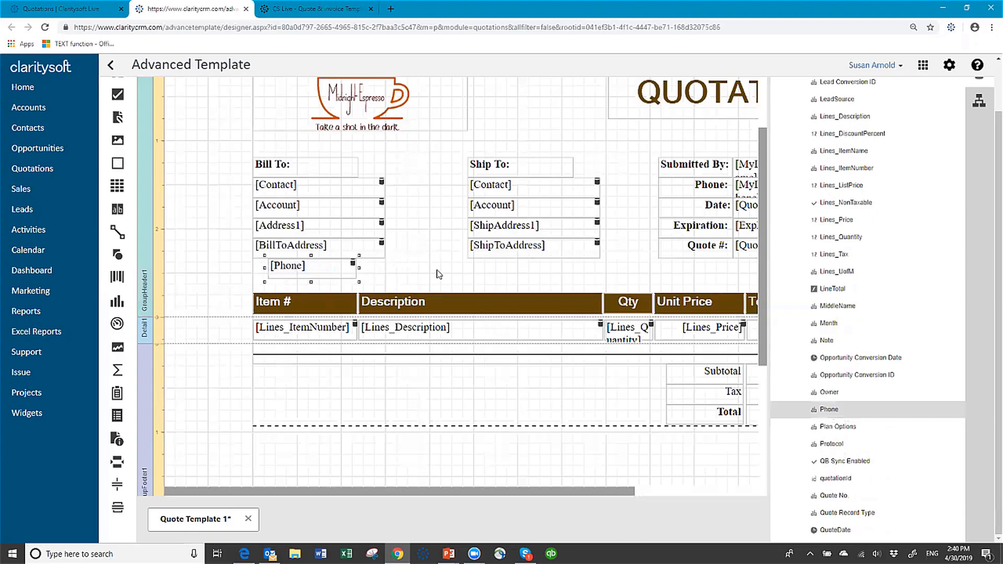
pyautogui.press('Left')
pyautogui.press('Left')
pyautogui.press('Left')
pyautogui.press('Left')
pyautogui.press('Left')
pyautogui.press('Left')
pyautogui.press('Left')
pyautogui.press('Left')
pyautogui.press('Left')
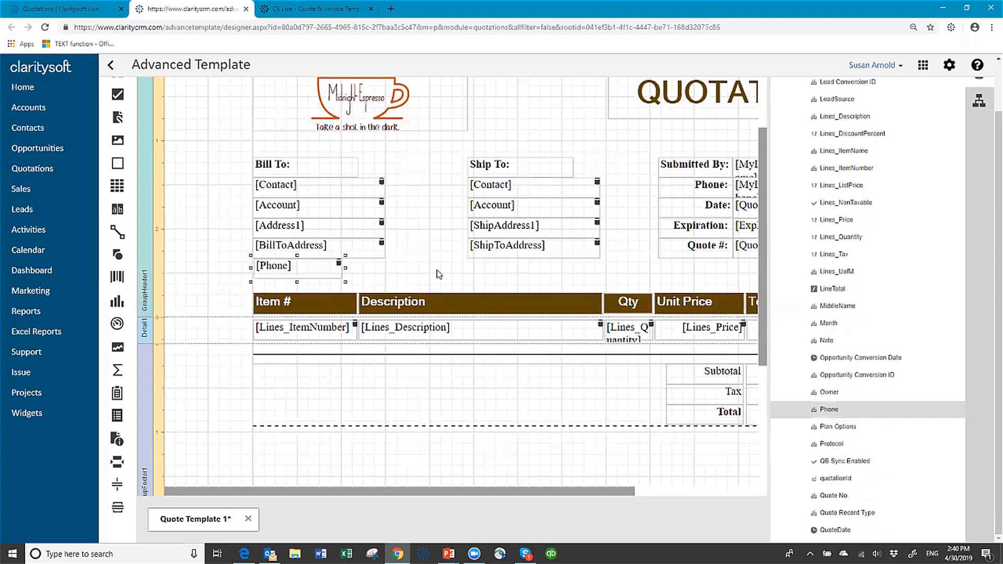
pyautogui.press('Left')
pyautogui.press('Left')
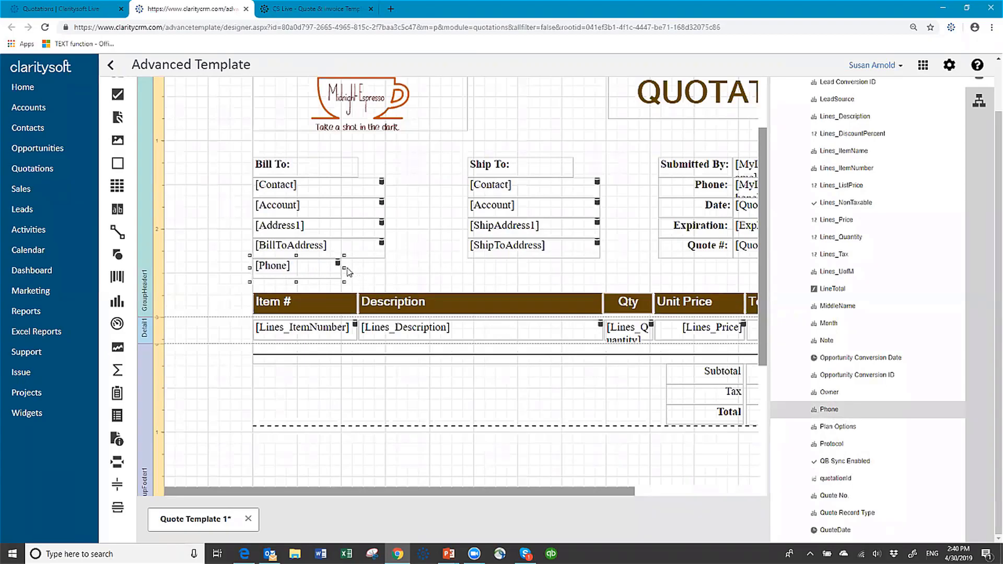
pyautogui.moveTo(344, 268); pyautogui.dragTo(386, 267)
pyautogui.click(438, 295)
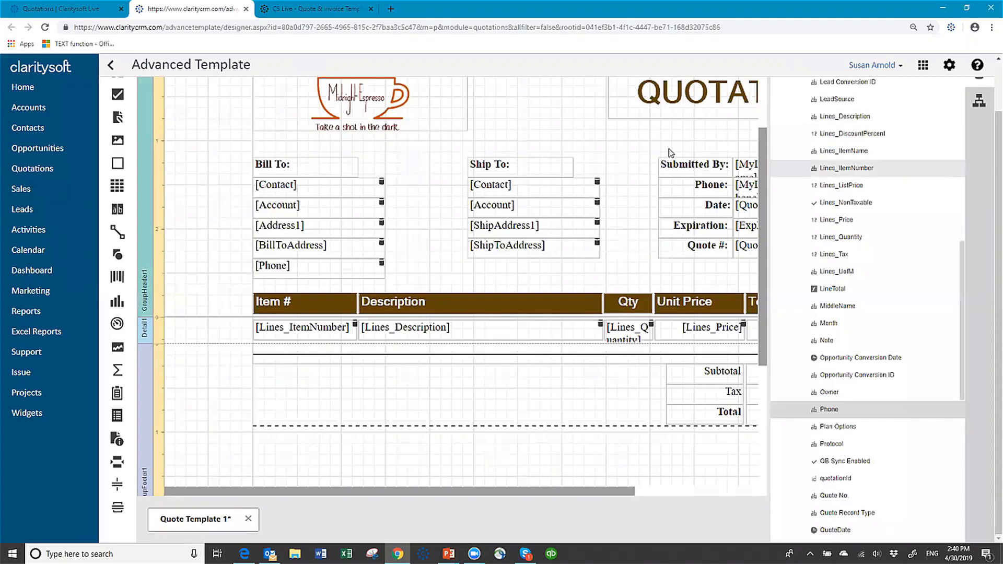
# Step: Preview the quotation with the added Bill To phone line, then save the template from the designer
pyautogui.scroll(1, 499, 141)
pyautogui.scroll(3, 499, 141)
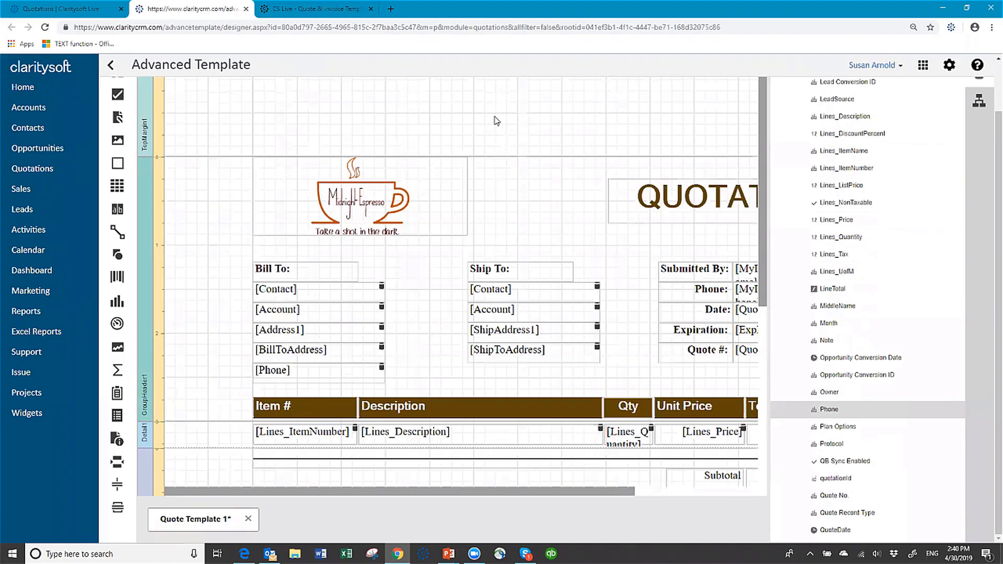
pyautogui.scroll(1, 491, 119)
pyautogui.click(404, 95)
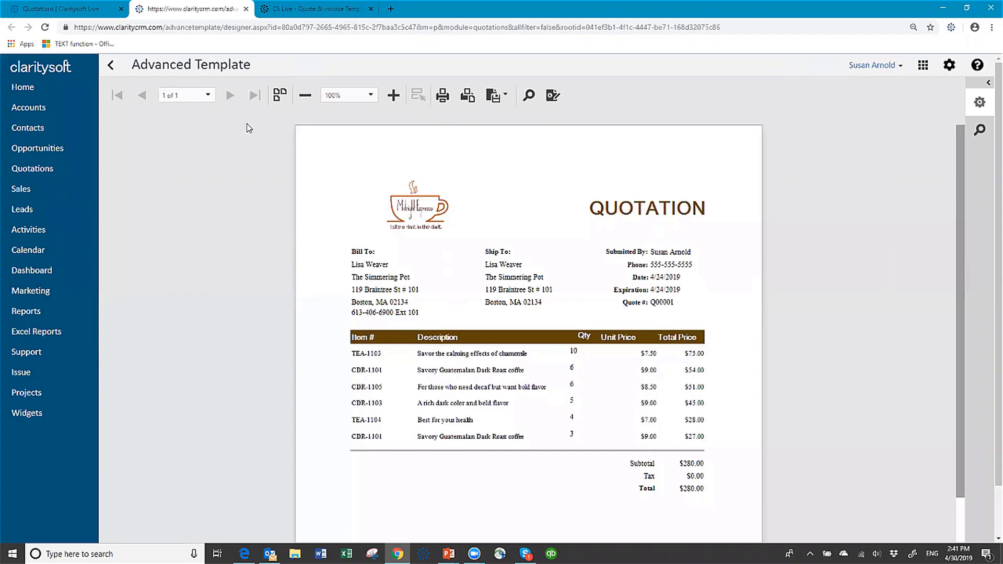
pyautogui.click(552, 97)
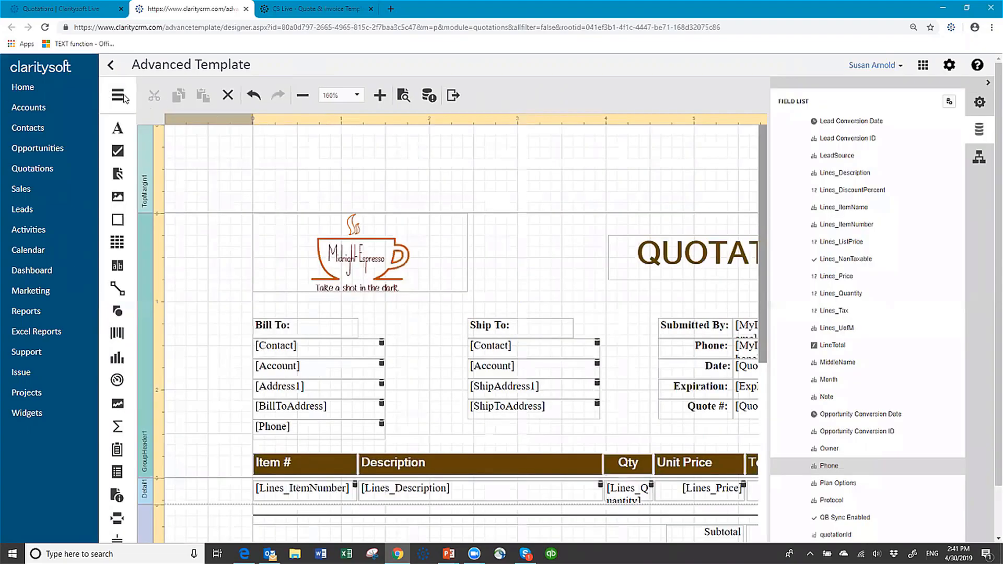
pyautogui.click(124, 107)
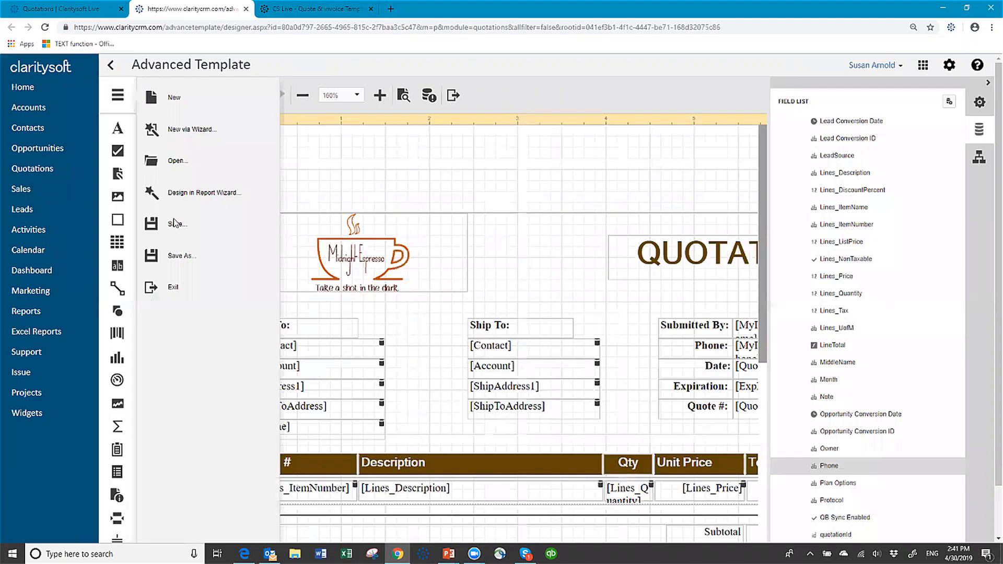
pyautogui.click(184, 231)
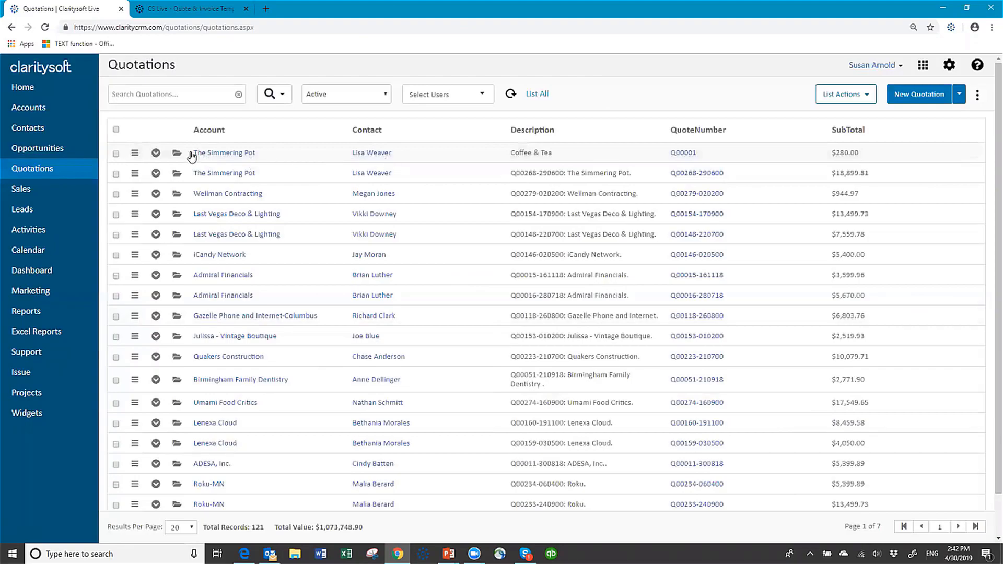
# Step: Apply the new Webinar template as the quotation template for The Simmering Pot's Coffee & Tea quotation
pyautogui.click(135, 154)
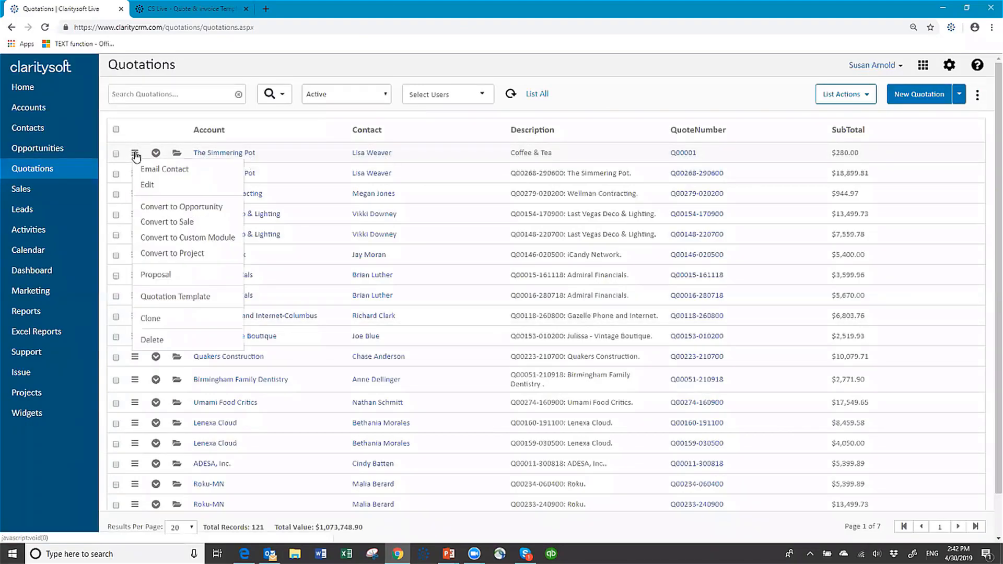
pyautogui.click(185, 296)
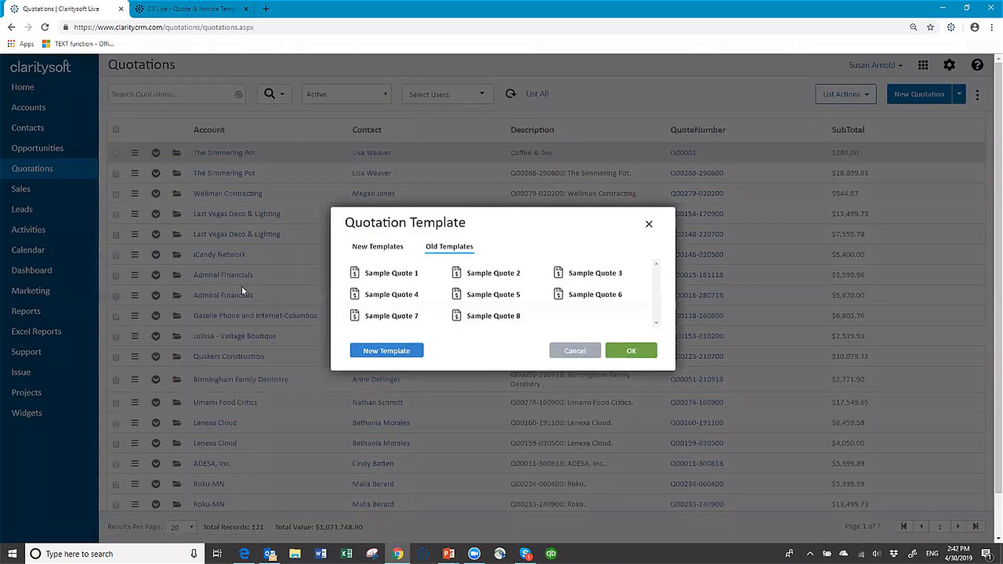
pyautogui.click(366, 244)
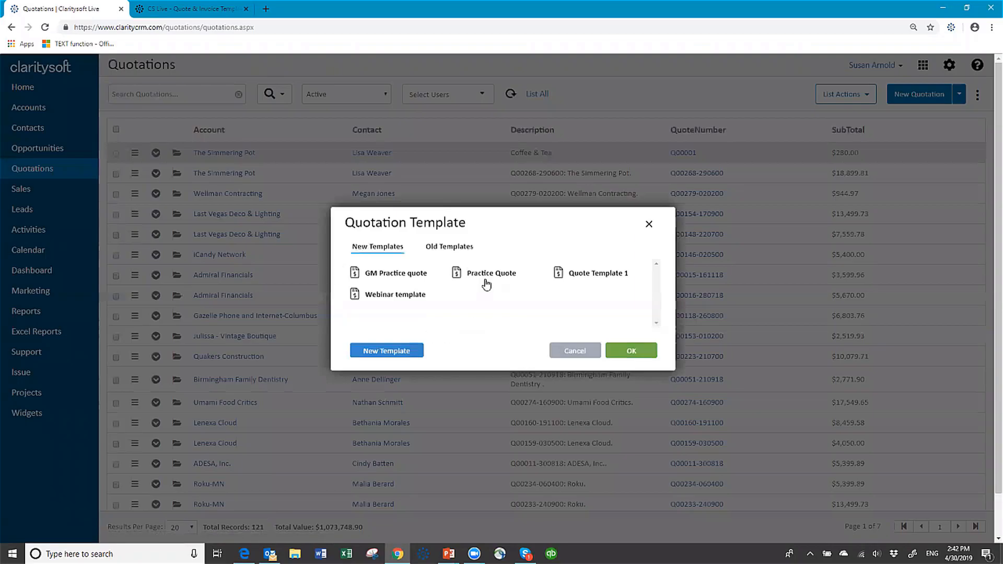
pyautogui.click(401, 298)
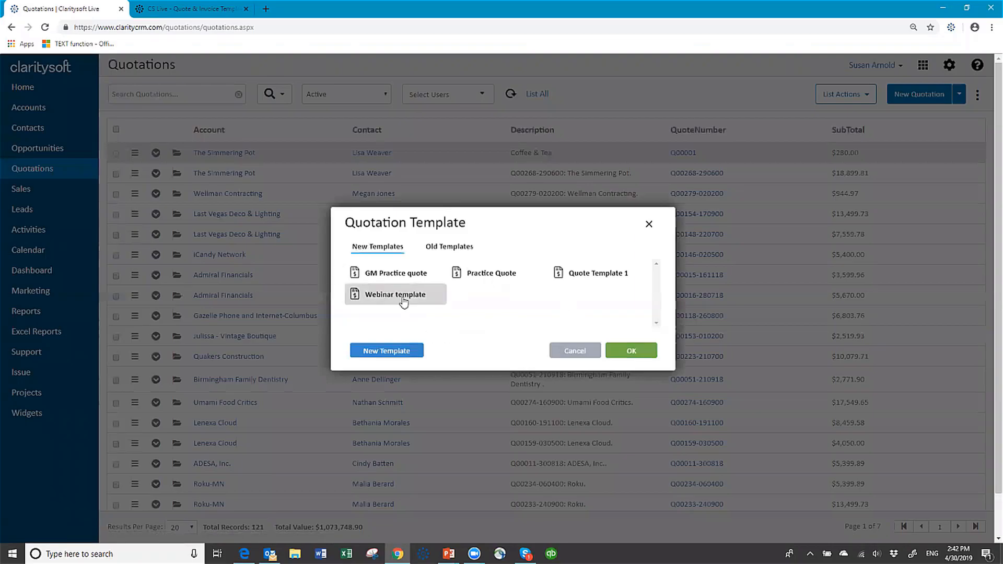
pyautogui.click(630, 355)
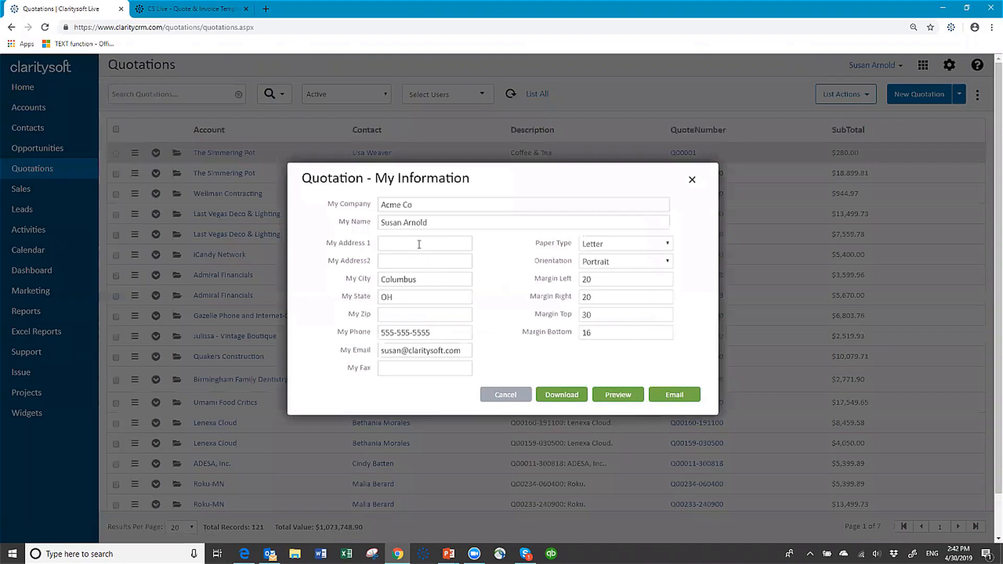
# Step: Open the email draft for the quotation, check its message and PDF attachment, and cancel it without sending
pyautogui.click(676, 397)
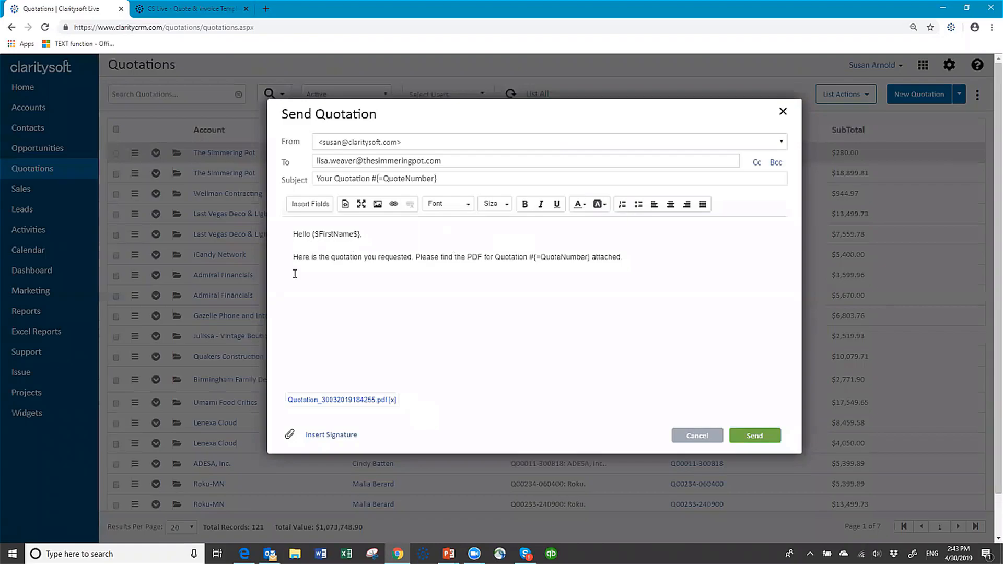
pyautogui.click(305, 256)
pyautogui.click(334, 443)
pyautogui.click(700, 436)
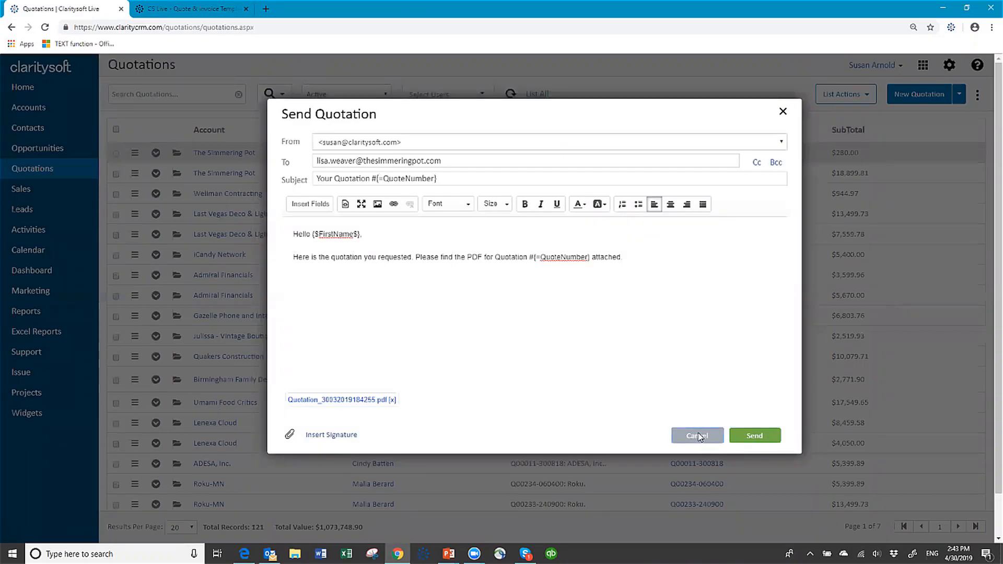